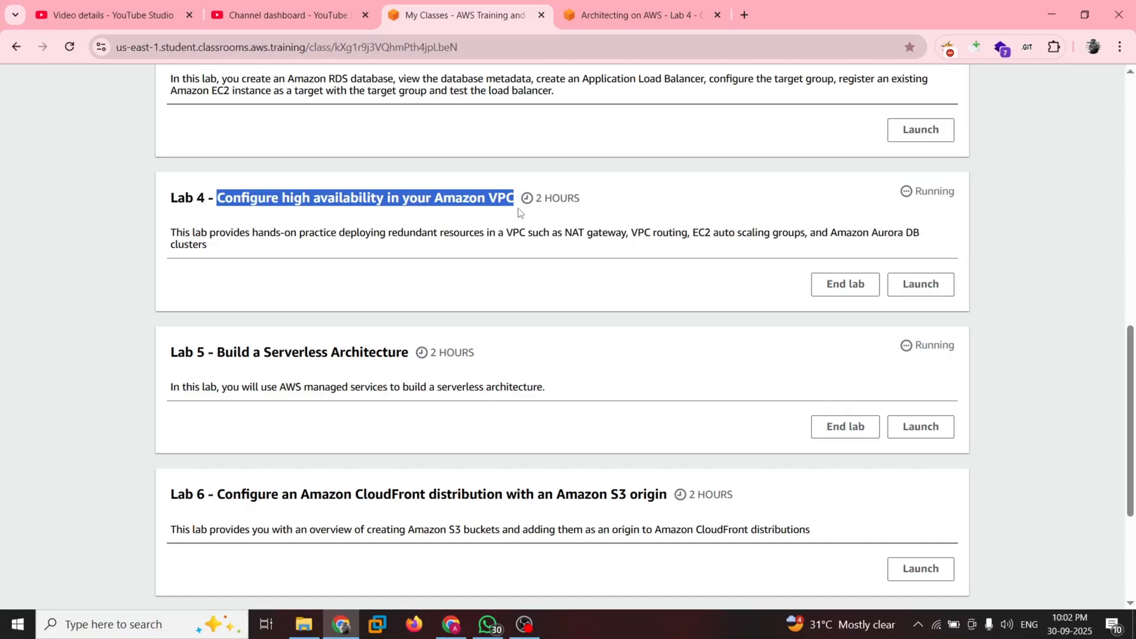
- Review the Lab 4 guide's overview, final architecture diagram, task list and objectives
{"action": "left_click", "coordinate": [702, 5]}
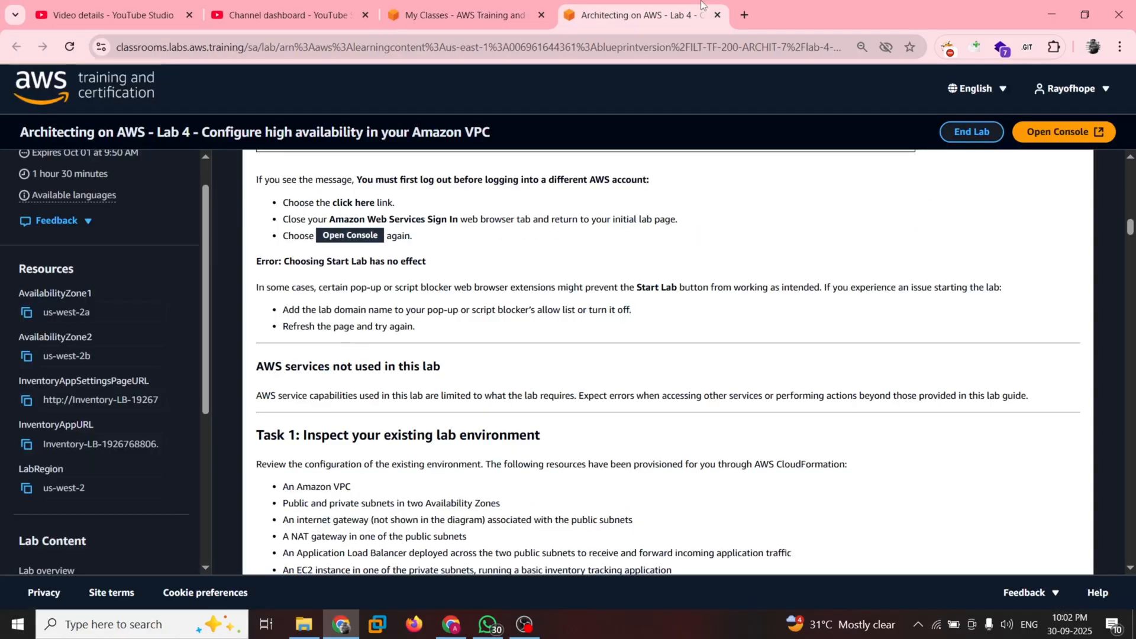
{"action": "scroll", "coordinate": [314, 309], "scroll_direction": "up", "scroll_amount": 2}
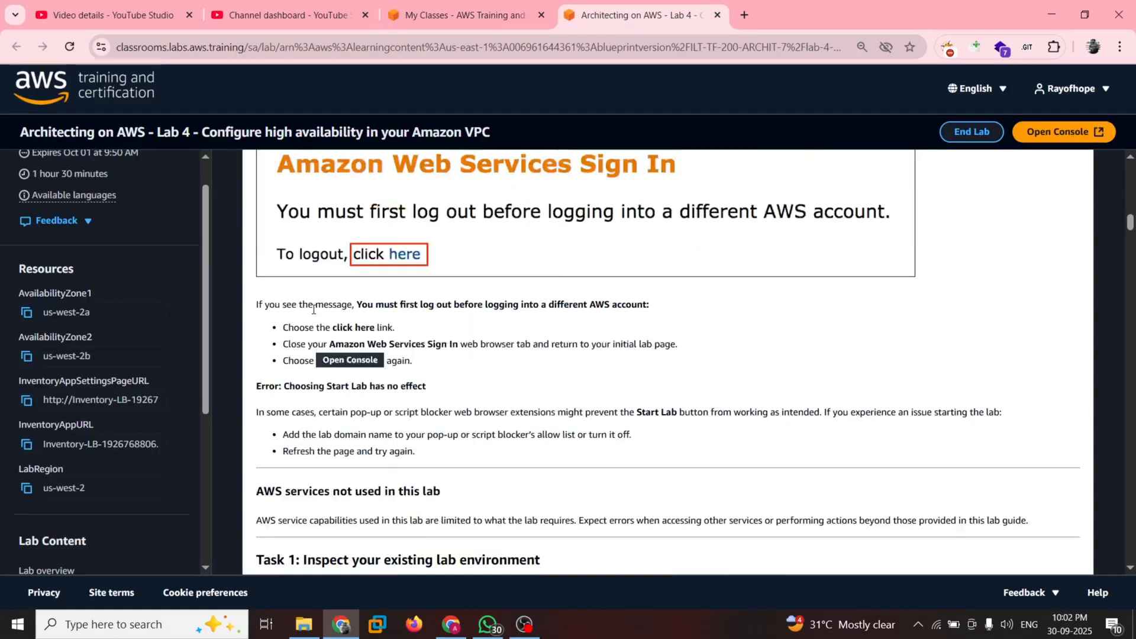
{"action": "scroll", "coordinate": [313, 308], "scroll_direction": "up", "scroll_amount": 10}
{"action": "scroll", "coordinate": [451, 331], "scroll_direction": "up", "scroll_amount": 8}
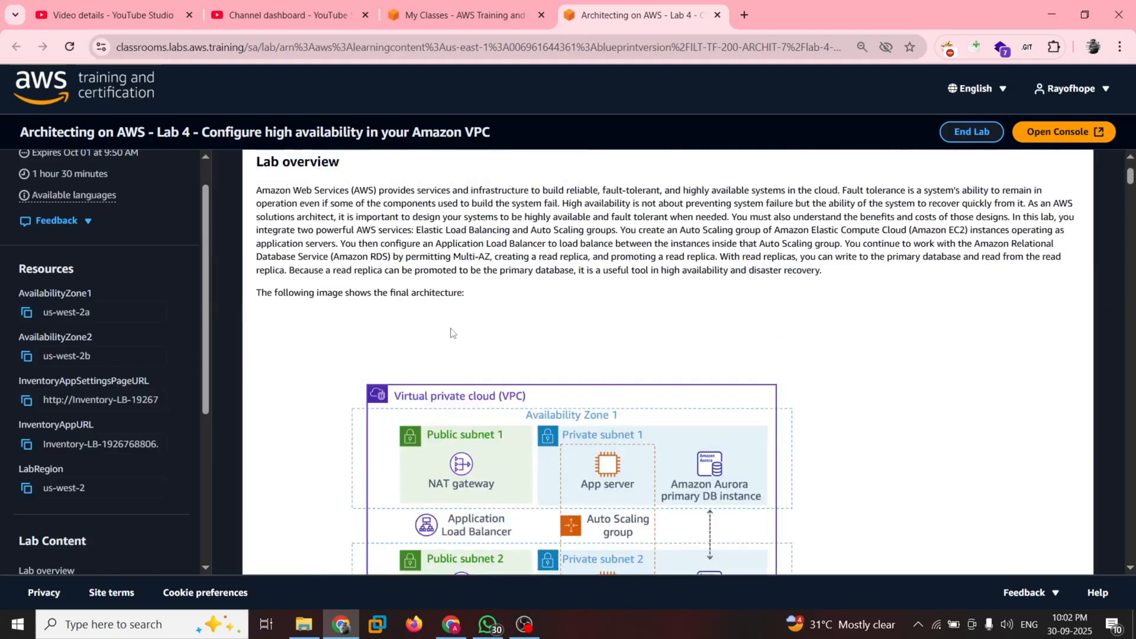
{"action": "scroll", "coordinate": [451, 331], "scroll_direction": "down", "scroll_amount": 2}
{"action": "scroll", "coordinate": [451, 331], "scroll_direction": "up", "scroll_amount": 2}
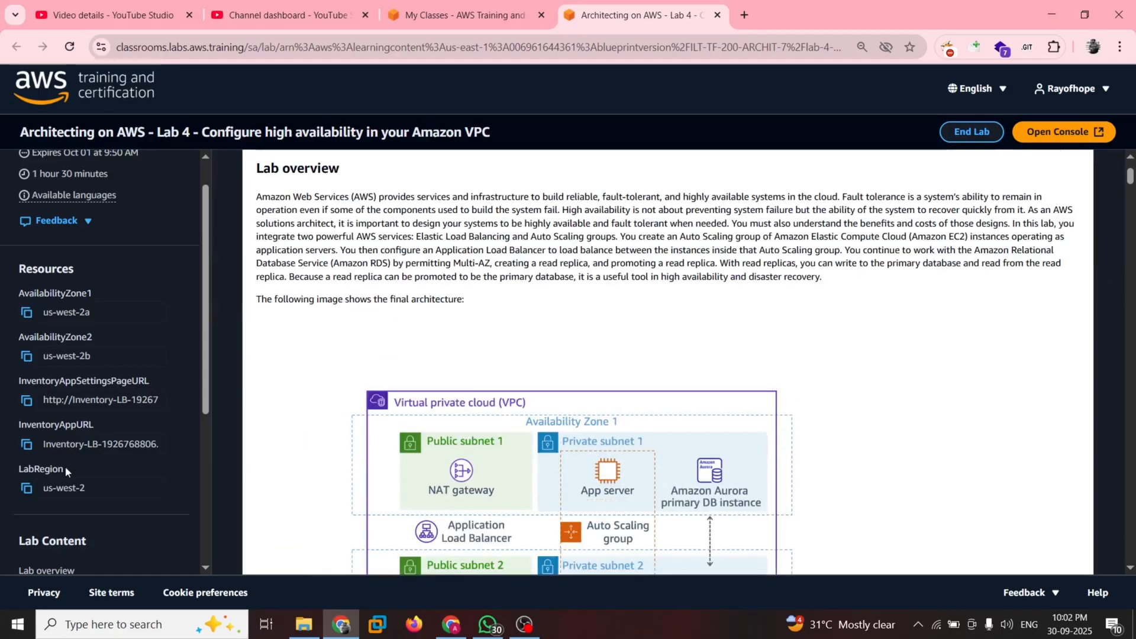
{"action": "scroll", "coordinate": [65, 466], "scroll_direction": "down", "scroll_amount": 5}
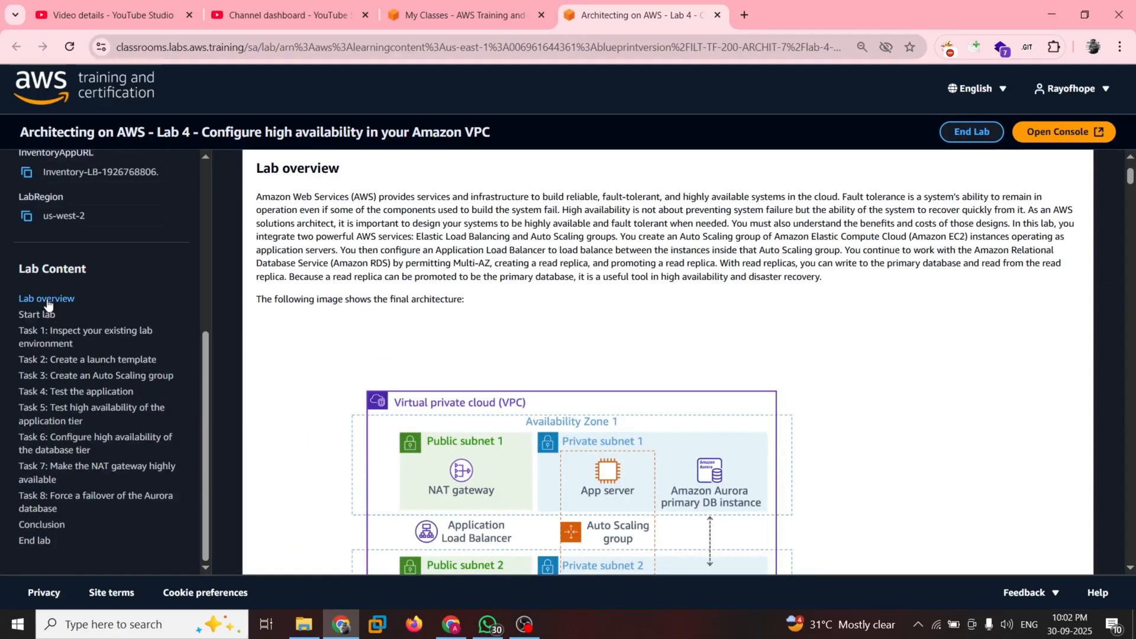
{"action": "scroll", "coordinate": [354, 333], "scroll_direction": "down", "scroll_amount": 10}
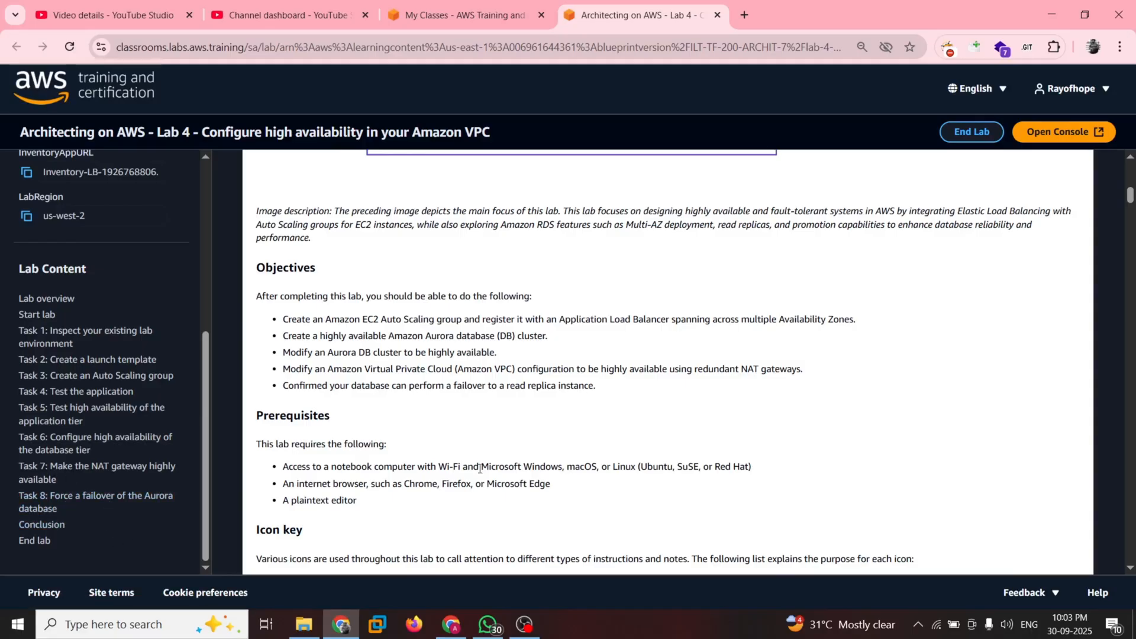
{"action": "scroll", "coordinate": [665, 485], "scroll_direction": "up", "scroll_amount": 2}
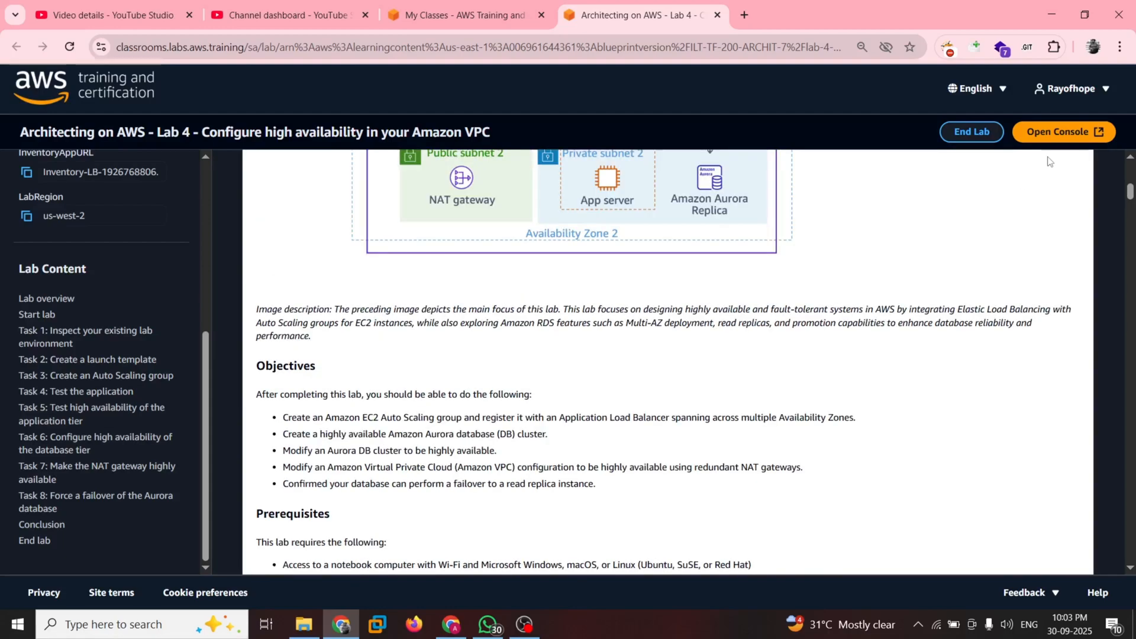
- Open the lab's AWS Management Console and add the EC2 and VPC services to the favorites
{"action": "left_click", "coordinate": [1066, 136]}
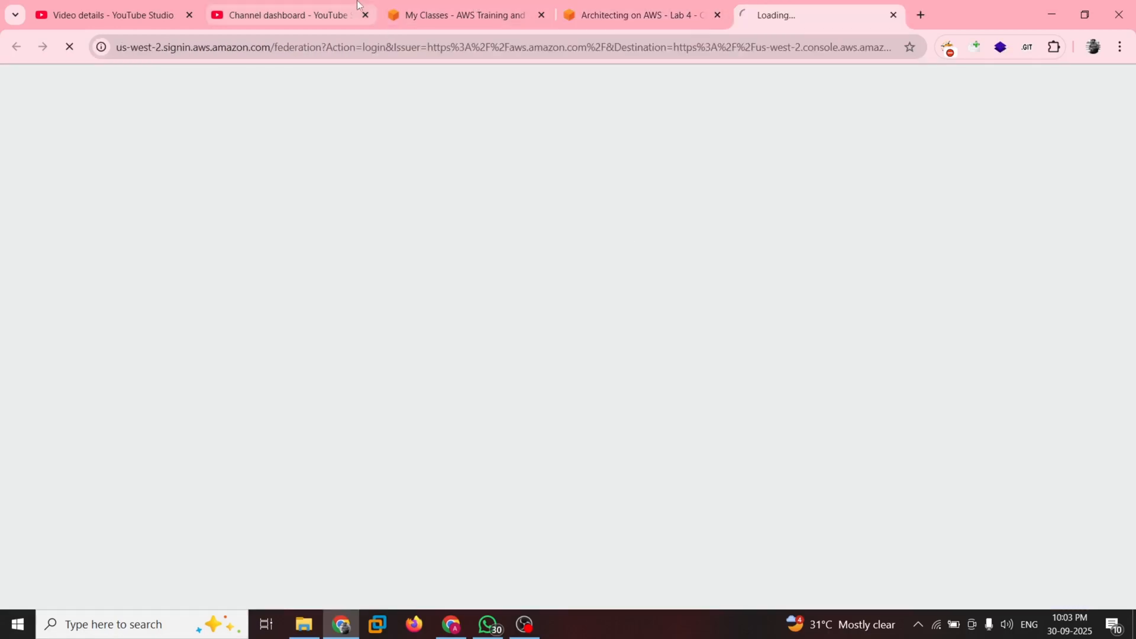
{"action": "left_click", "coordinate": [297, 7]}
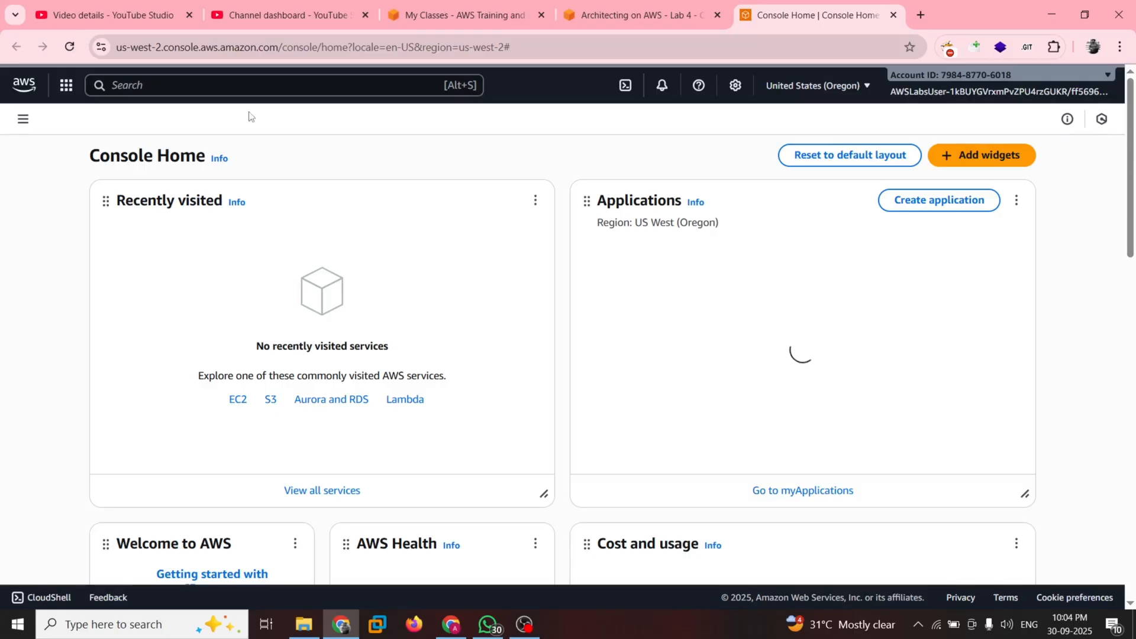
{"action": "left_click", "coordinate": [182, 86]}
{"action": "type", "text": "ec2"}
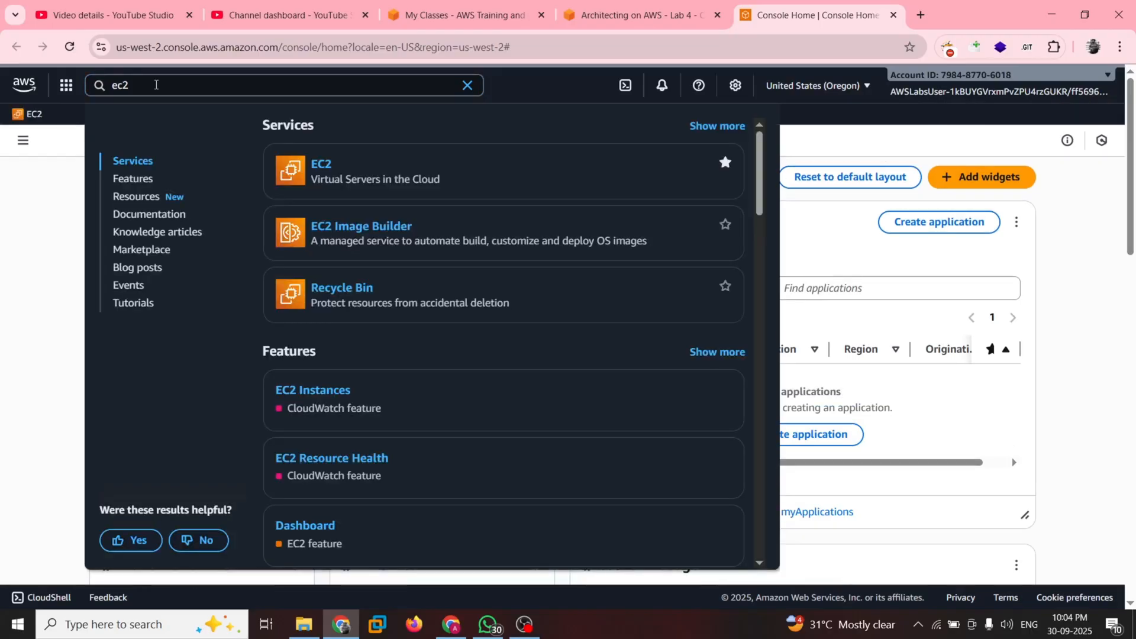
{"action": "triple_click", "coordinate": [156, 85]}
{"action": "type", "text": "vpc"}
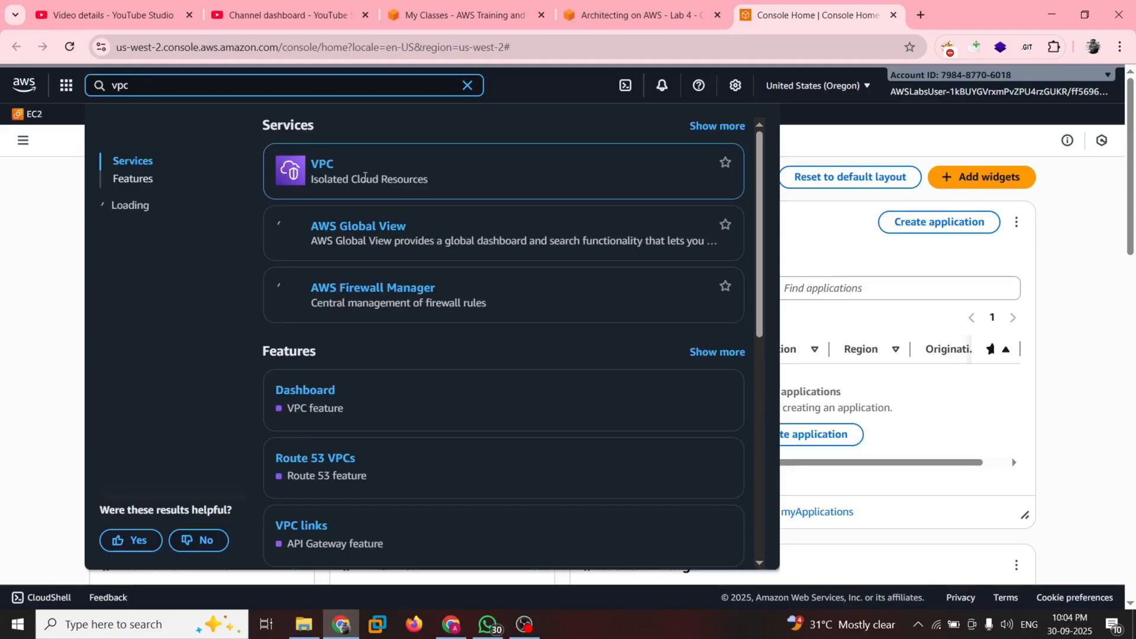
{"action": "left_click", "coordinate": [365, 176]}
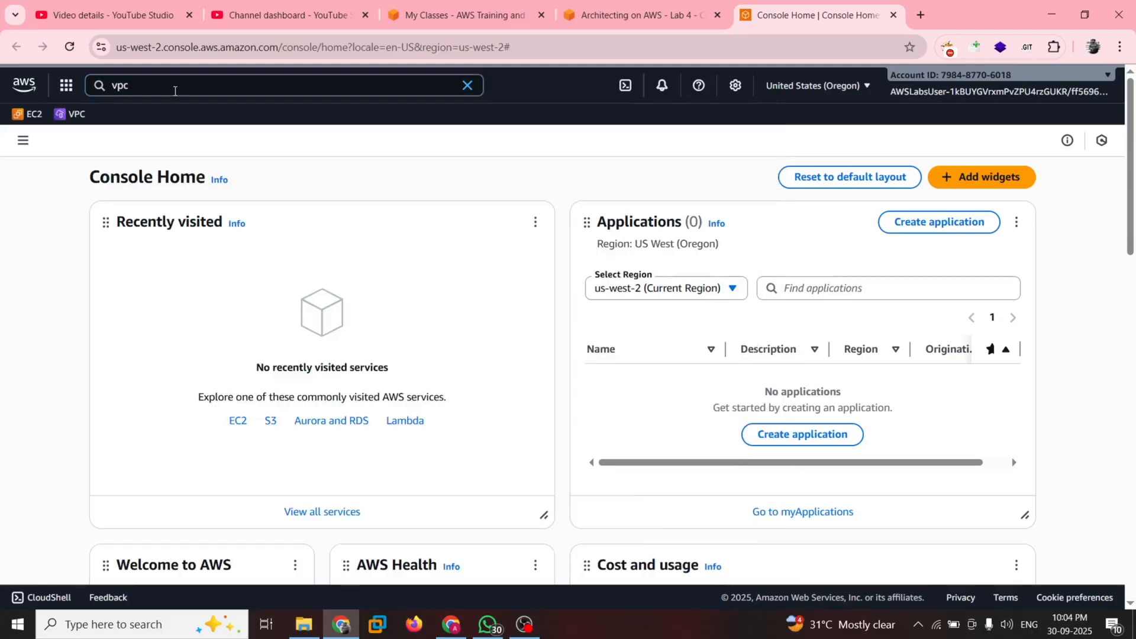
- Add the Aurora and RDS, S3 and Lambda services to the console favorites
{"action": "triple_click", "coordinate": [175, 91]}
{"action": "key", "text": "BackSpace"}
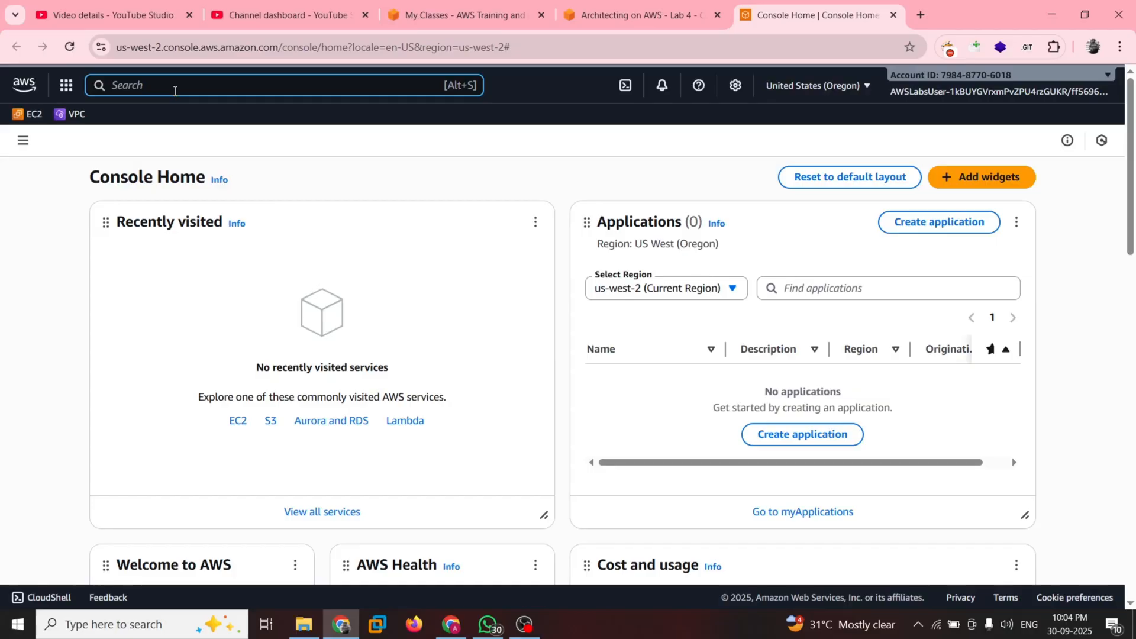
{"action": "type", "text": "rds"}
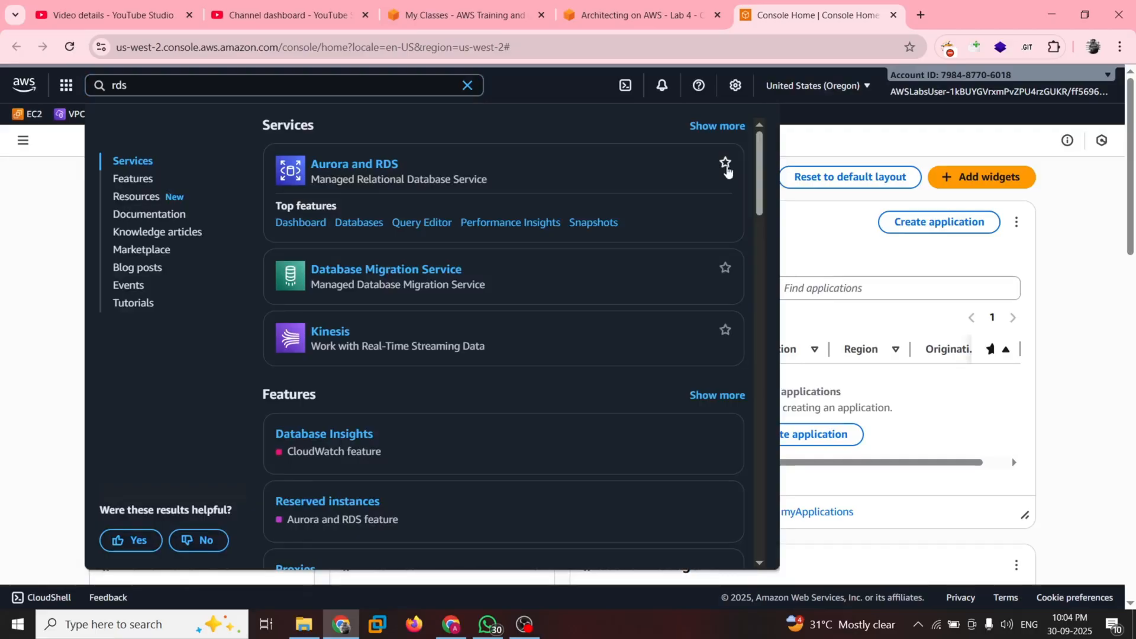
{"action": "left_click", "coordinate": [727, 168]}
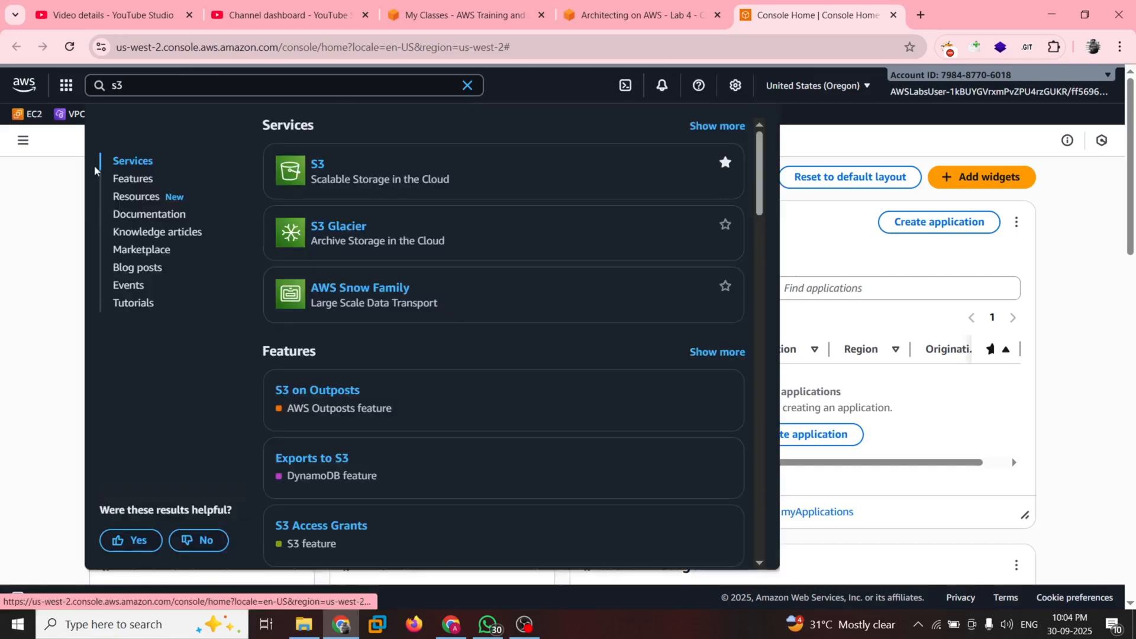
{"action": "key", "text": "Escape"}
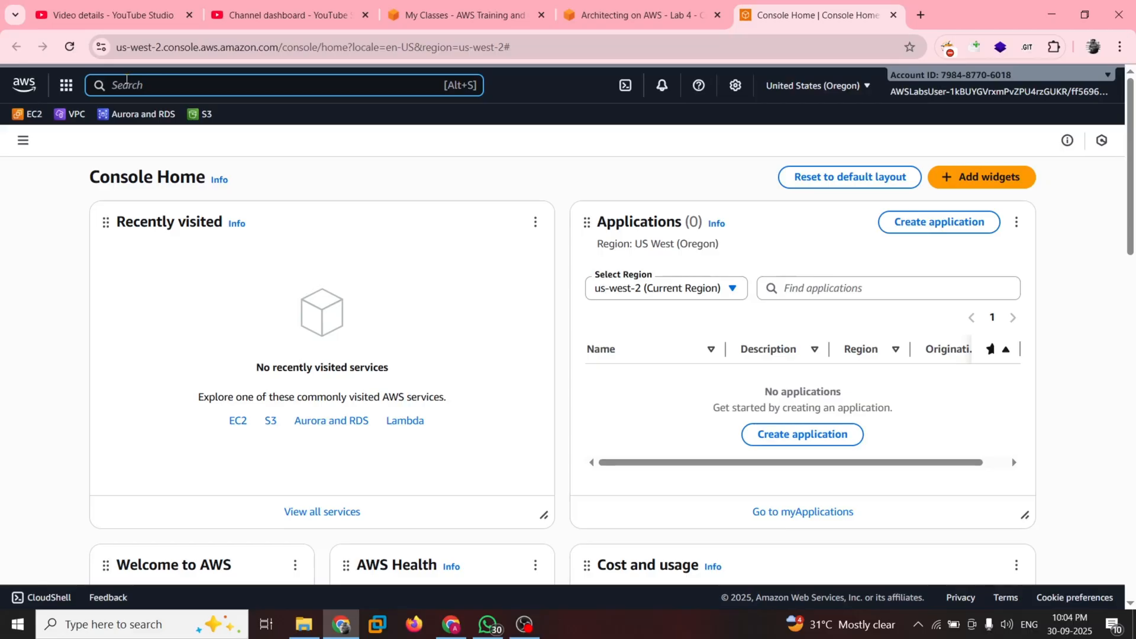
{"action": "type", "text": "lamda"}
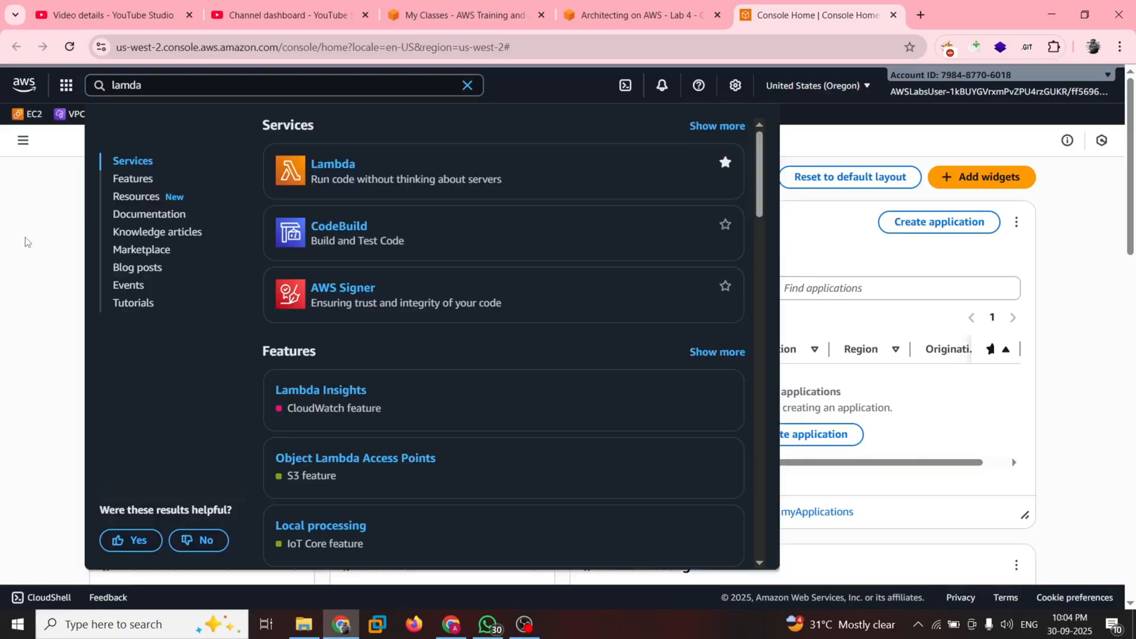
{"action": "left_click", "coordinate": [25, 241]}
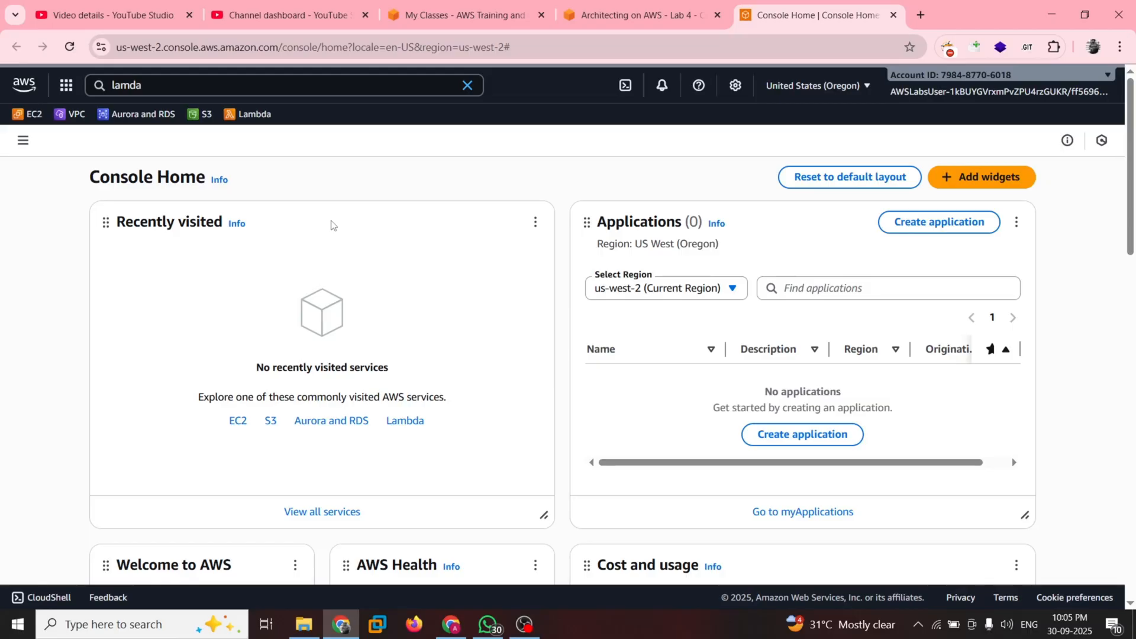
- Read the lab guide from the prerequisites through the Task 1 description of the existing environment and its initial architecture
{"action": "key", "text": "ctrl+shift+Tab"}
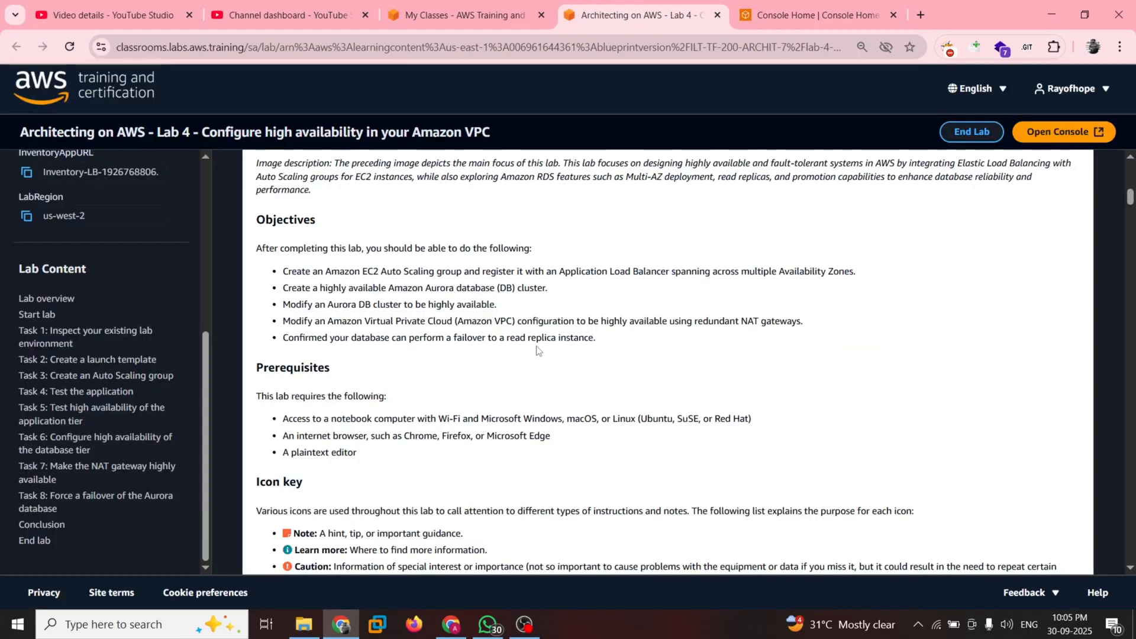
{"action": "scroll", "coordinate": [536, 350], "scroll_direction": "down", "scroll_amount": 3}
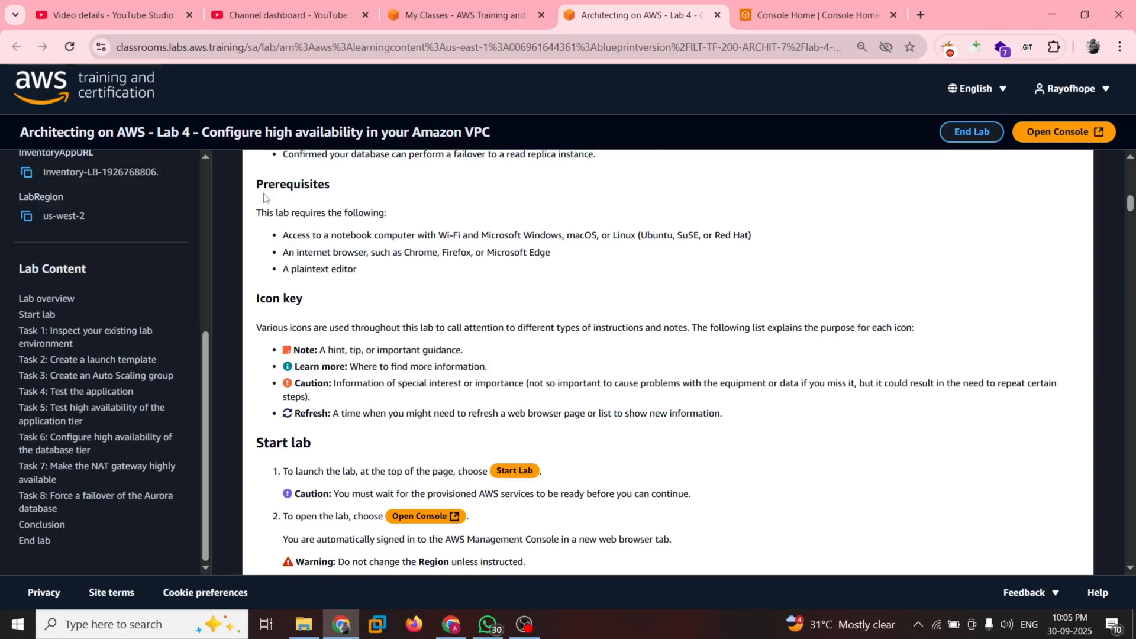
{"action": "scroll", "coordinate": [390, 353], "scroll_direction": "down", "scroll_amount": 5}
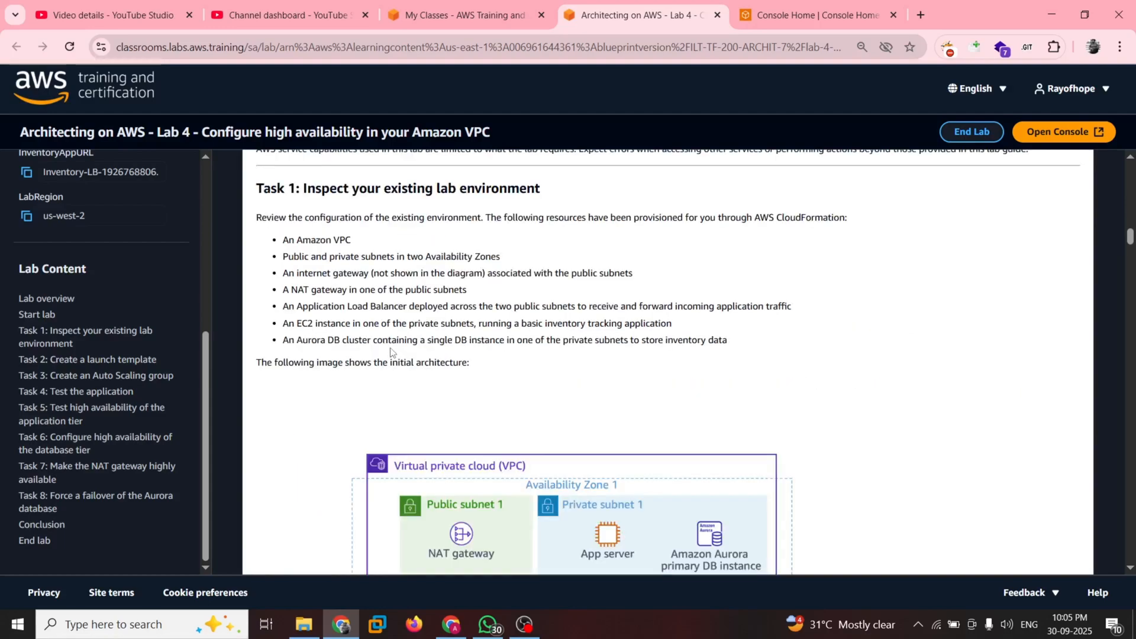
{"action": "scroll", "coordinate": [335, 367], "scroll_direction": "up", "scroll_amount": 2}
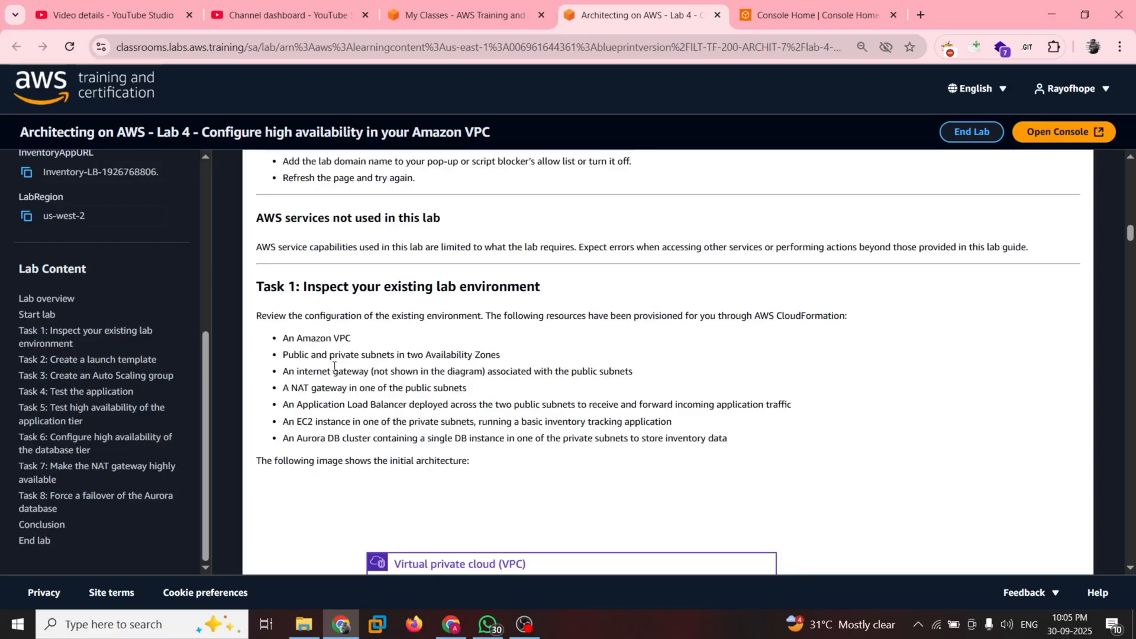
{"action": "scroll", "coordinate": [335, 367], "scroll_direction": "down", "scroll_amount": 10}
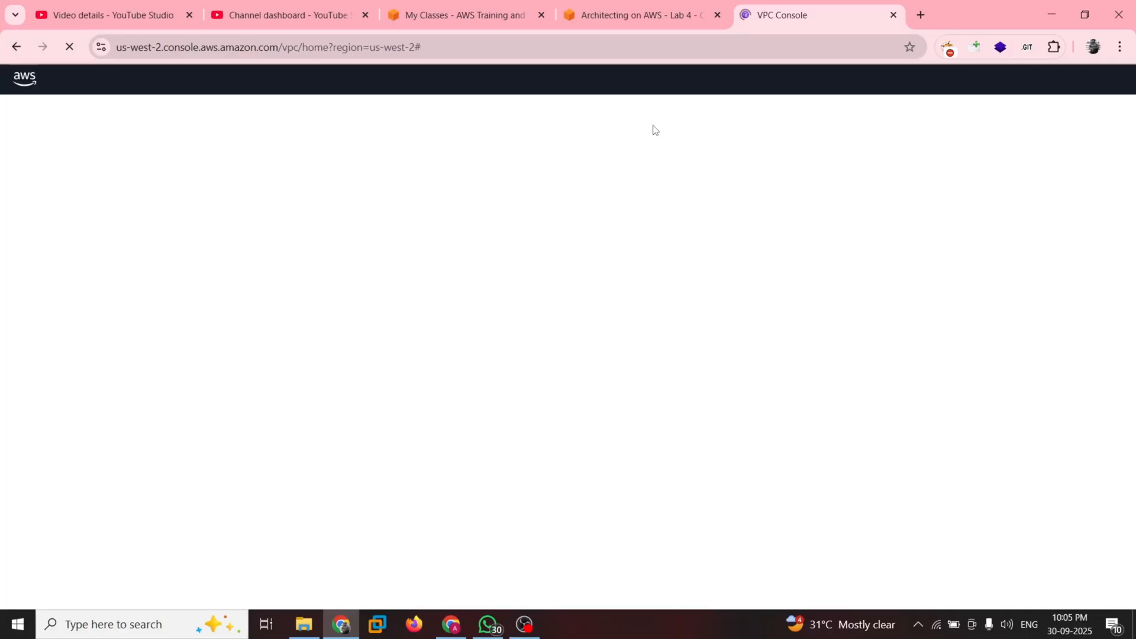
- Read the Task 1.1 instructions for examining the network infrastructure while the VPC console loads
{"action": "key", "text": "ctrl+shift+Tab"}
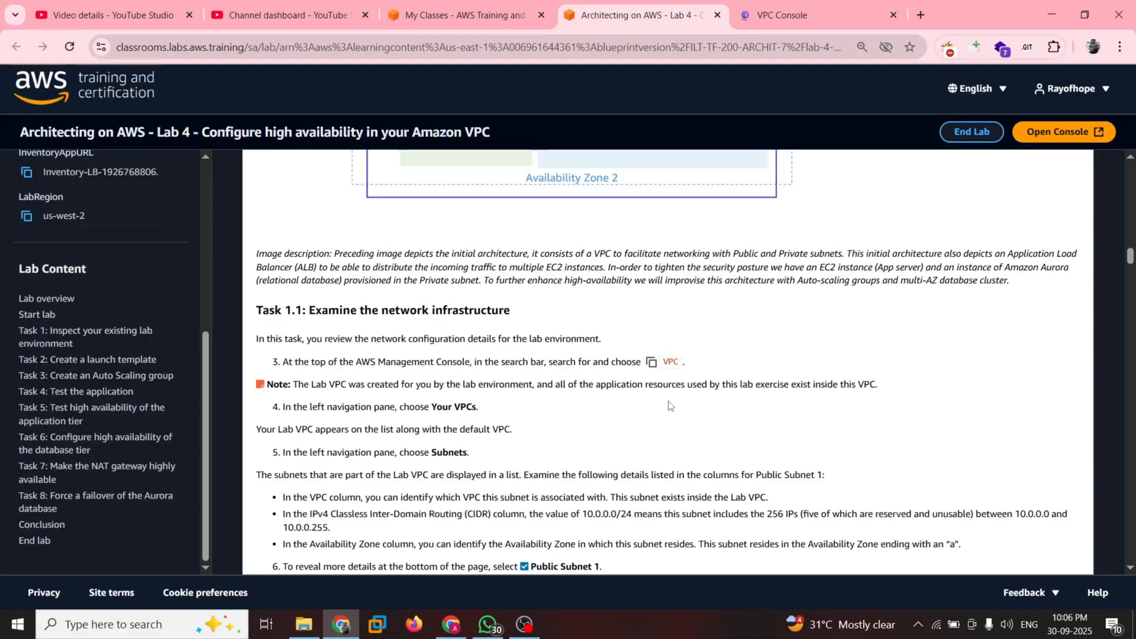
{"action": "key", "text": "ctrl+Tab"}
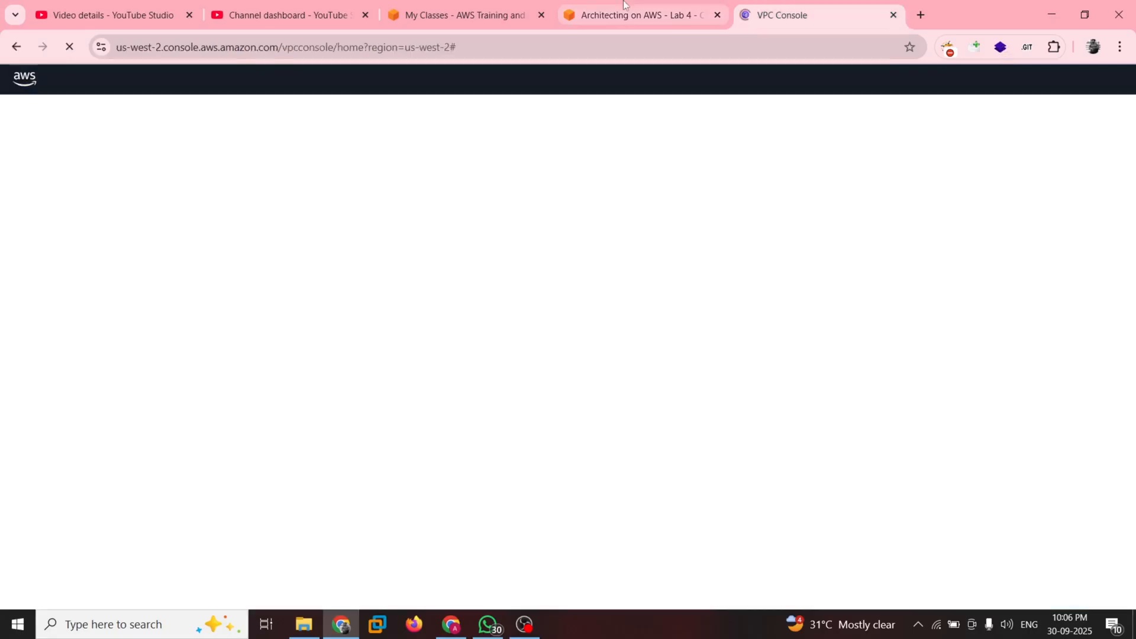
{"action": "key", "text": "ctrl+shift+Tab"}
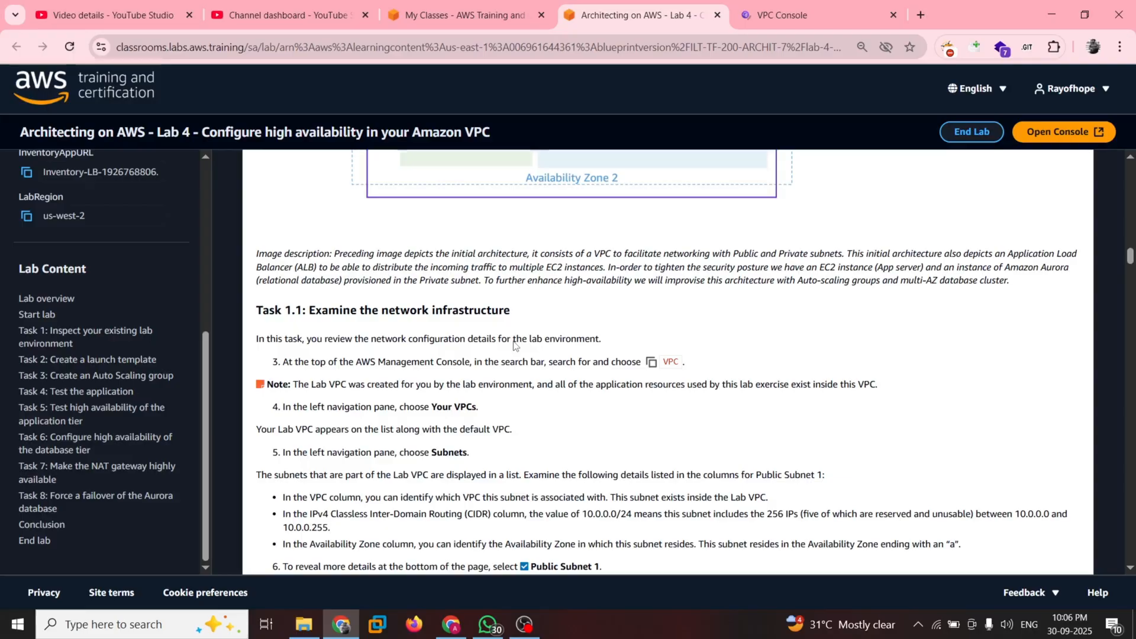
{"action": "scroll", "coordinate": [516, 347], "scroll_direction": "down", "scroll_amount": 1}
{"action": "left_click_drag", "start_coordinate": [435, 319], "coordinate": [330, 343]}
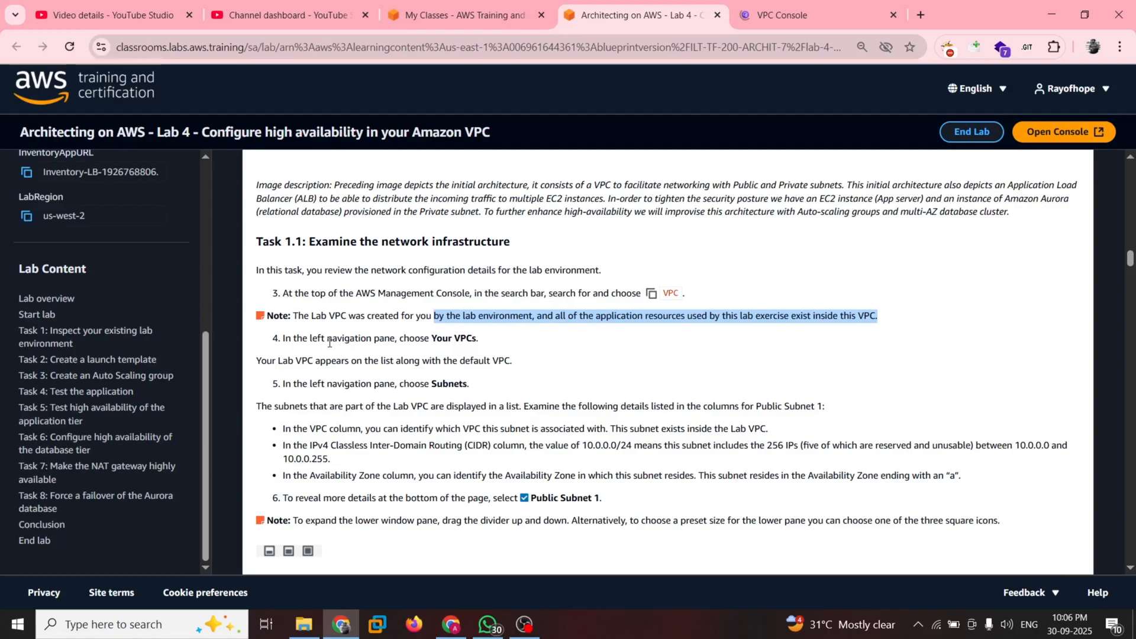
{"action": "scroll", "coordinate": [485, 325], "scroll_direction": "down", "scroll_amount": 1}
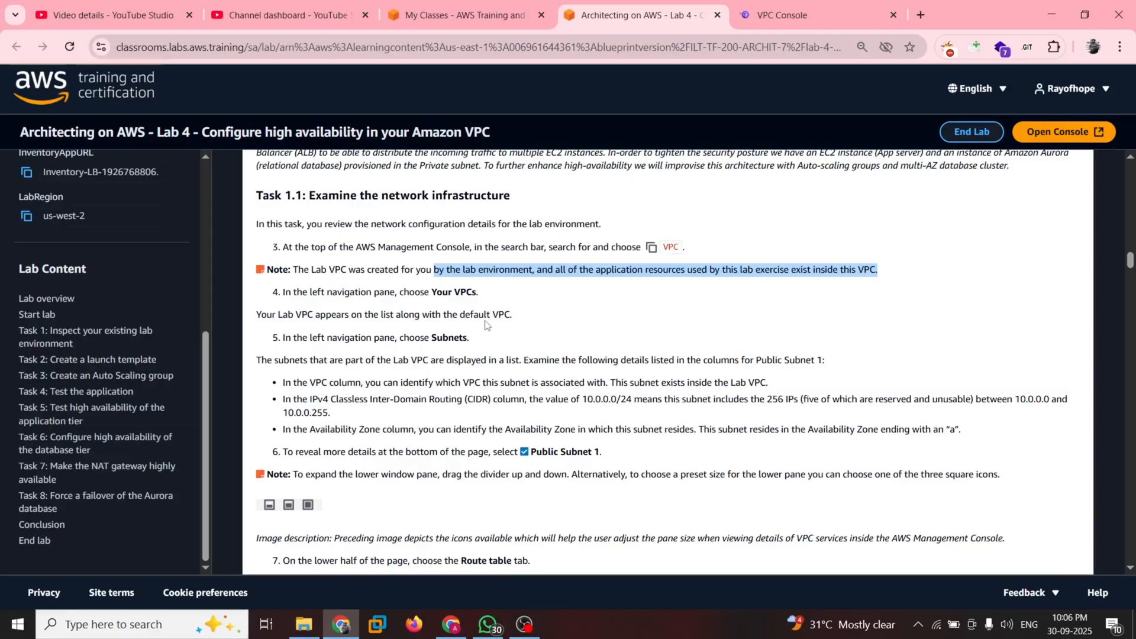
- Switch to the VPC console, view the Your VPCs list and open the subnets list
{"action": "key", "text": "ctrl+Tab"}
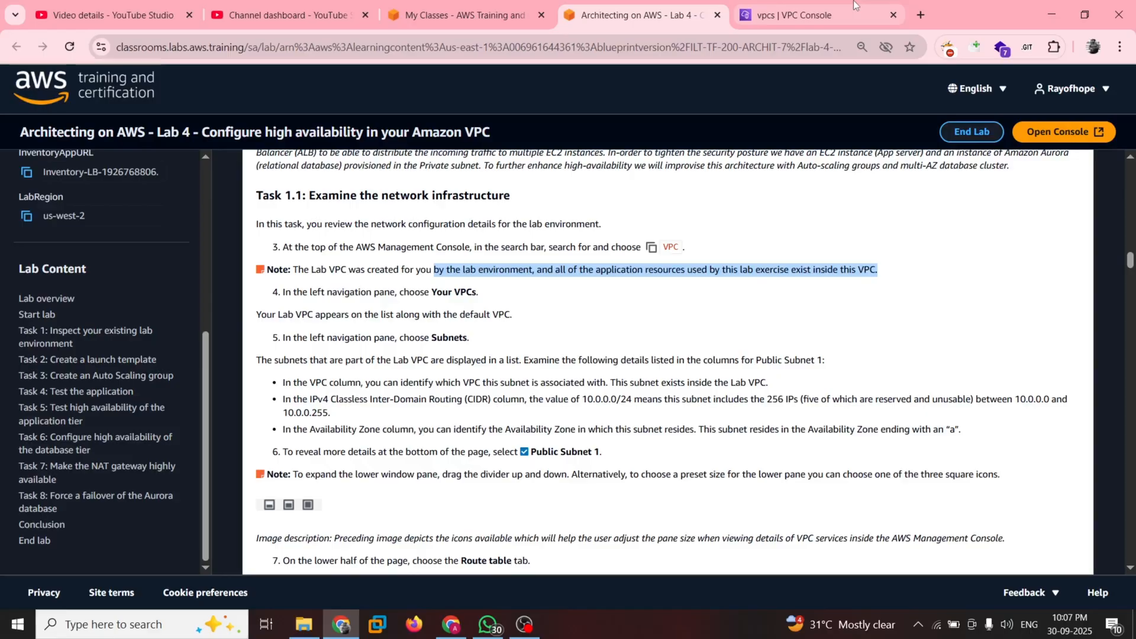
{"action": "left_click", "coordinate": [854, 7]}
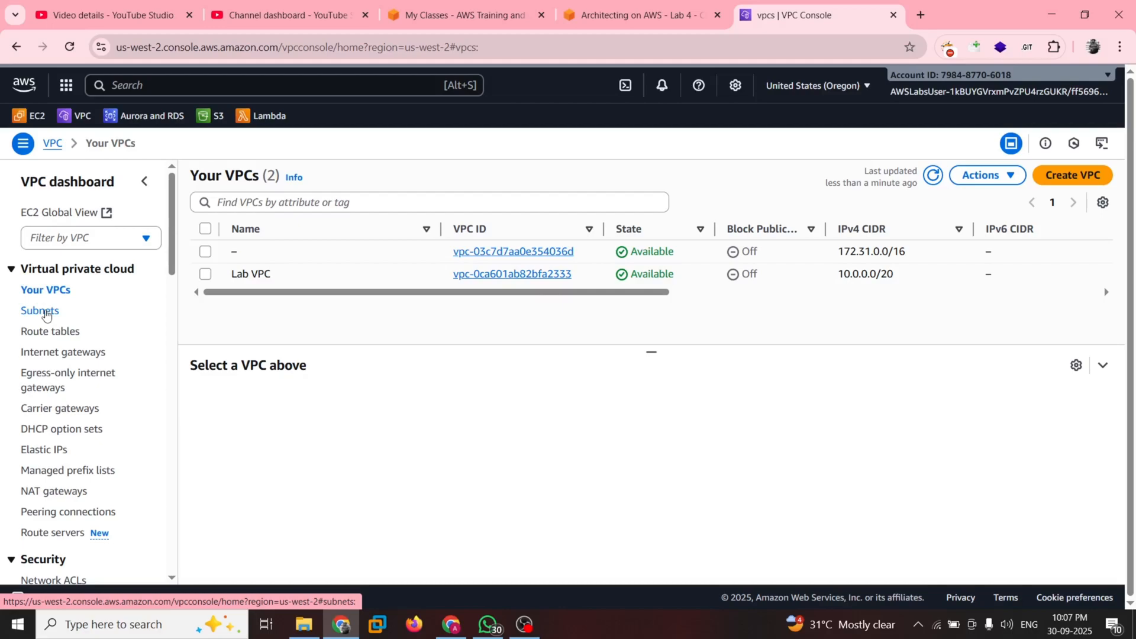
{"action": "left_click", "coordinate": [46, 316]}
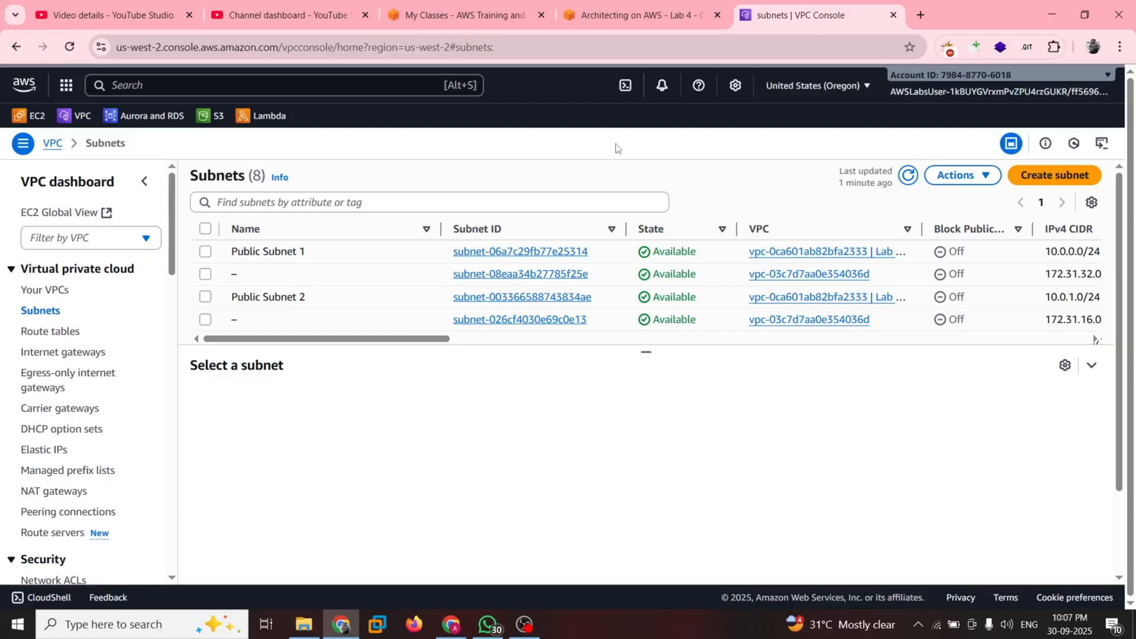
- Compare the subnets list with the Task 1.1 instructions and select Public Subnet 1 to show its details
{"action": "key", "text": "ctrl+shift+Tab"}
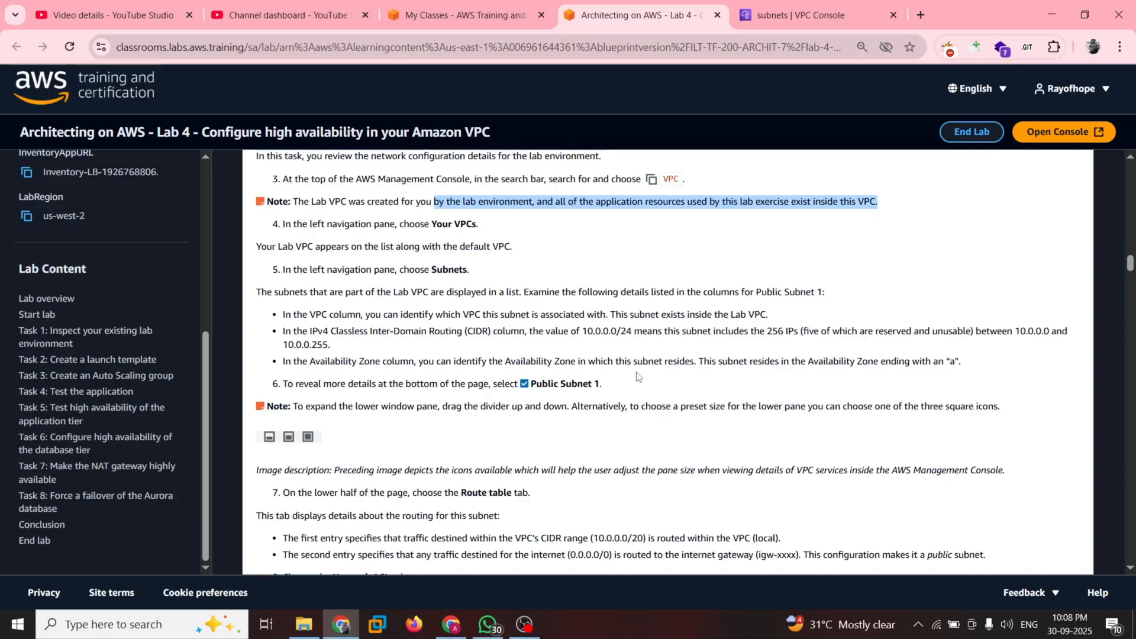
{"action": "key", "text": "ctrl+Tab"}
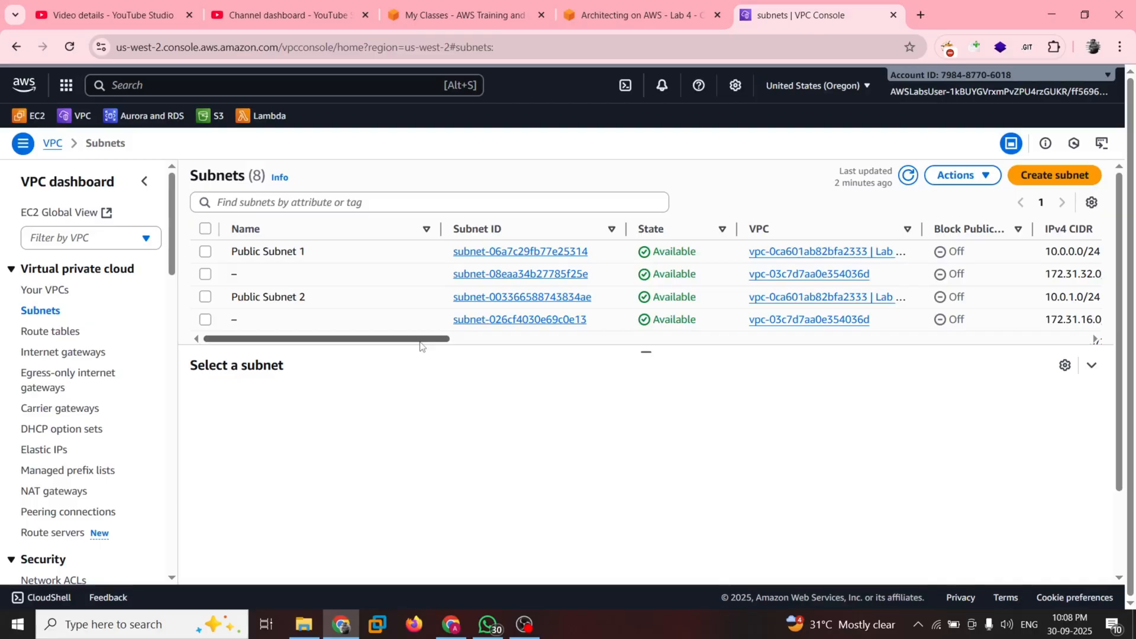
{"action": "key", "text": "ctrl+shift+Tab"}
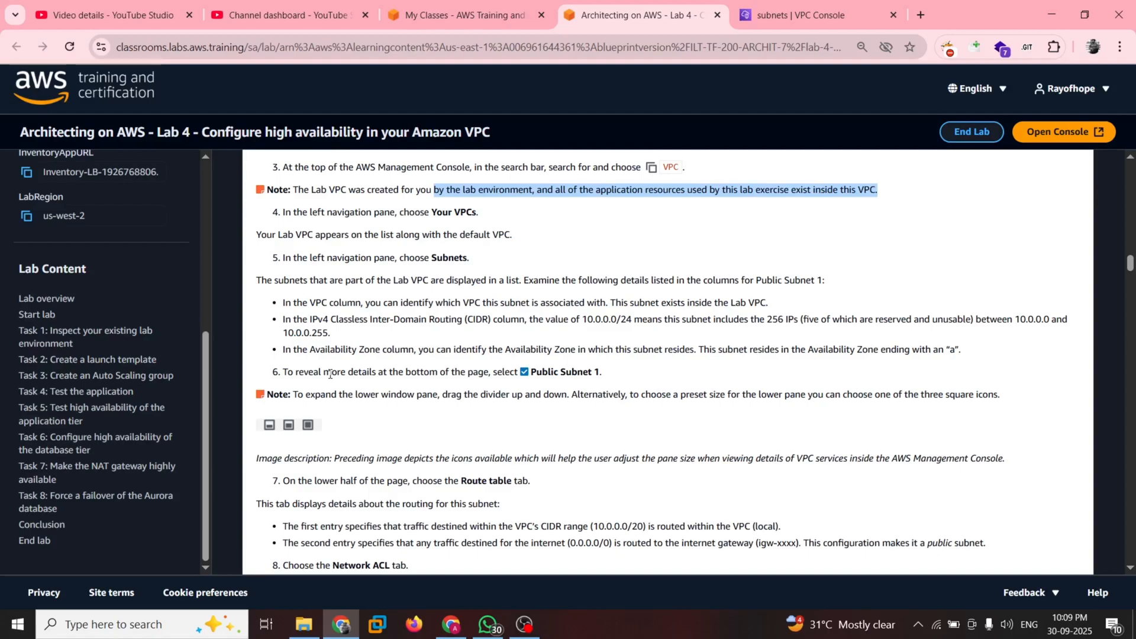
{"action": "key", "text": "ctrl+Tab"}
{"action": "left_click", "coordinate": [205, 252]}
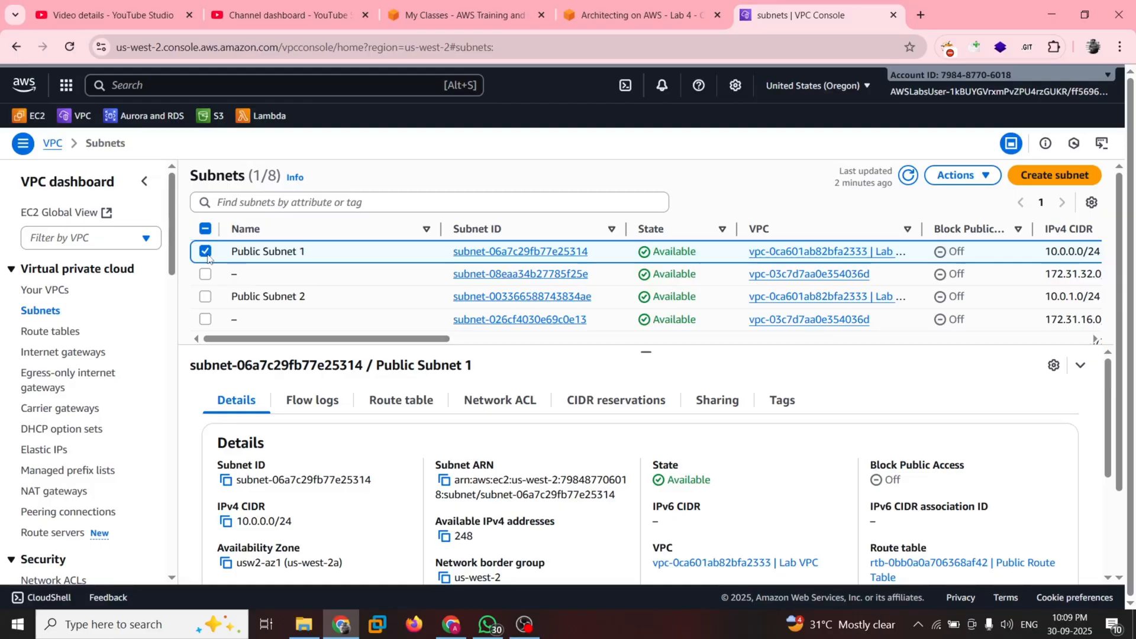
- Examine the routes in Public Subnet 1's route table and compare them with the Task 1.1 instructions
{"action": "scroll", "coordinate": [616, 429], "scroll_direction": "down", "scroll_amount": 3}
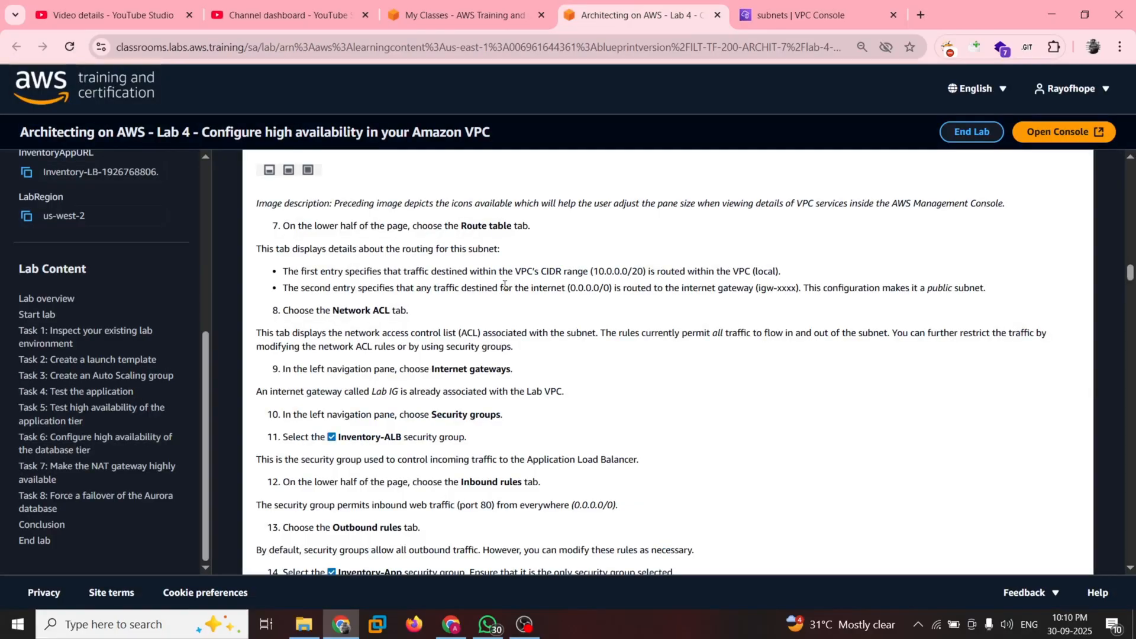
{"action": "key", "text": "ctrl+Tab"}
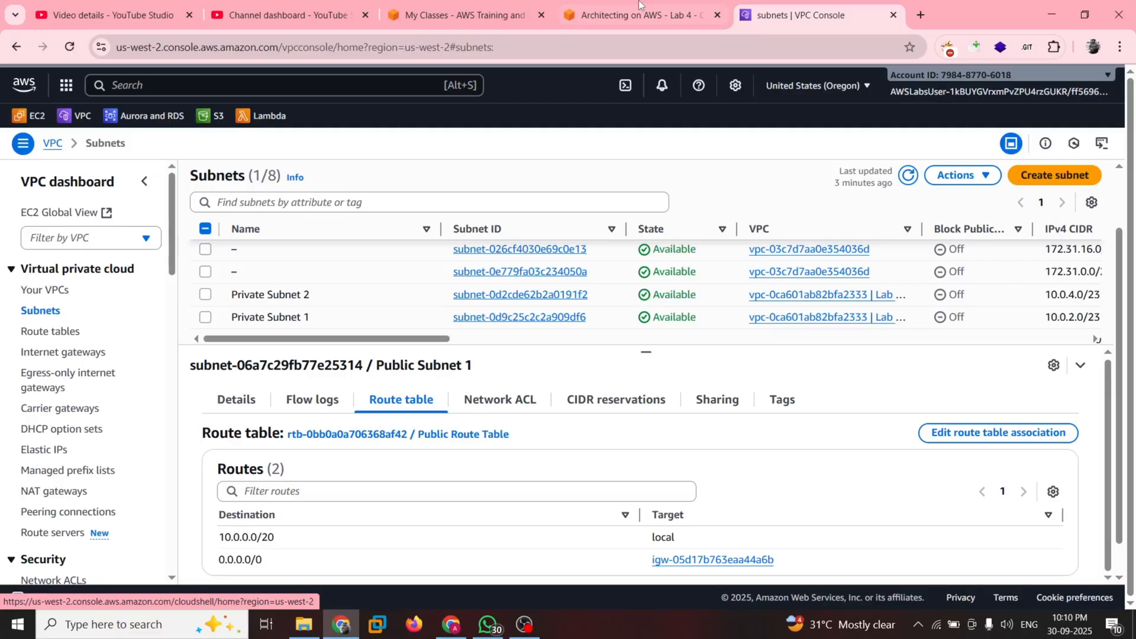
{"action": "scroll", "coordinate": [307, 531], "scroll_direction": "down", "scroll_amount": 1}
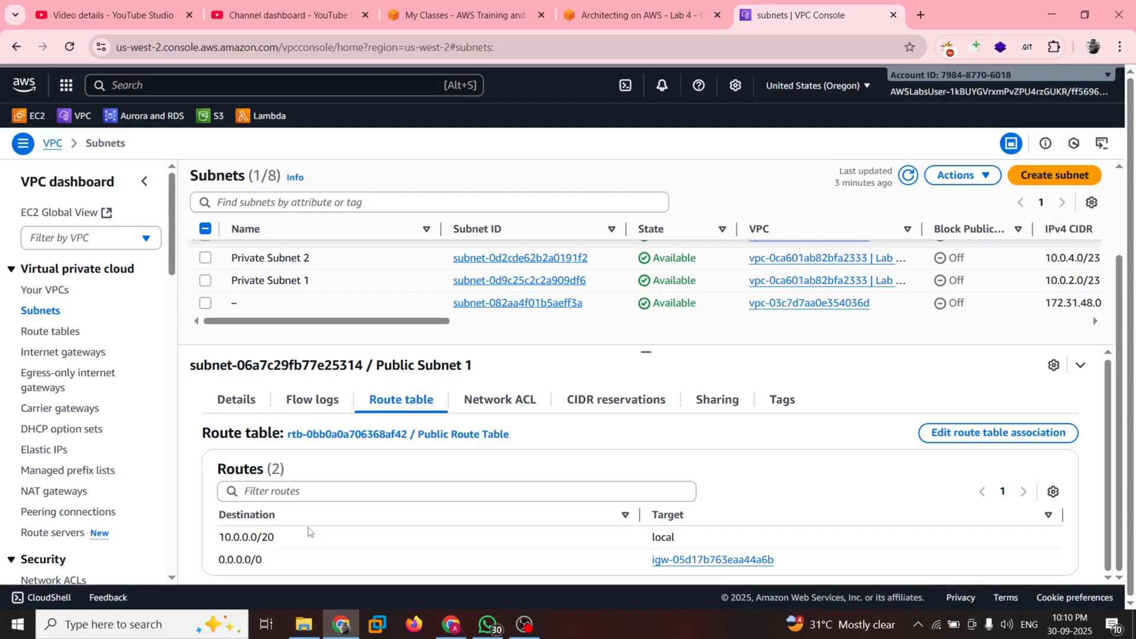
{"action": "left_click", "coordinate": [636, 15]}
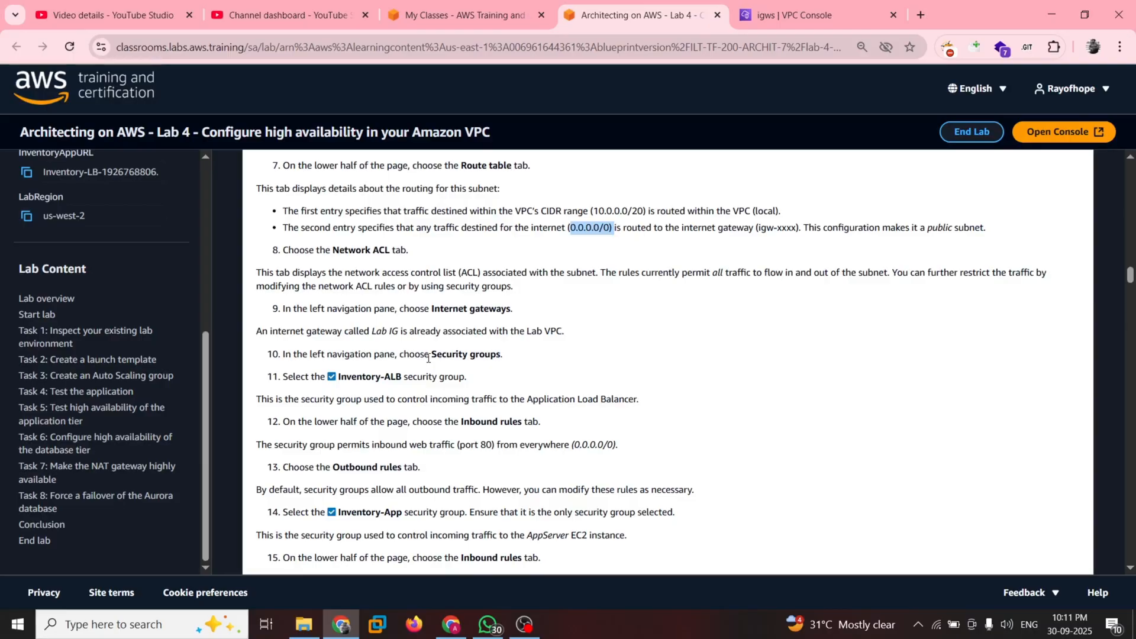
- Open the VPC security groups list, select the Inventory-ALB group and check it against the lab guide
{"action": "key", "text": "ctrl+Tab"}
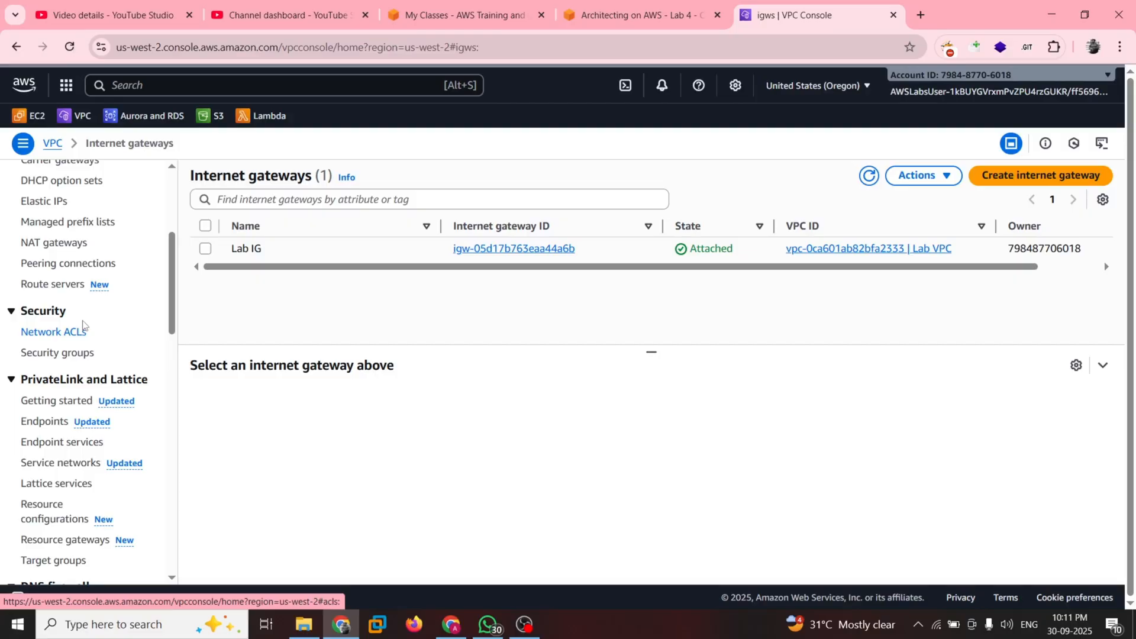
{"action": "left_click", "coordinate": [213, 297]}
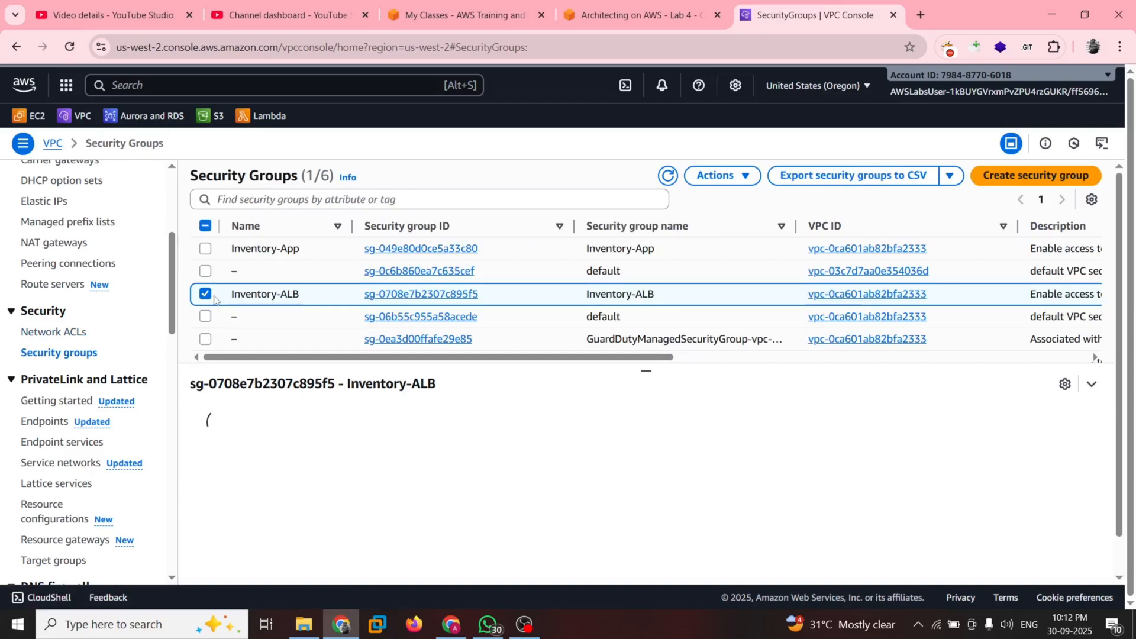
{"action": "key", "text": "ctrl+shift+Tab"}
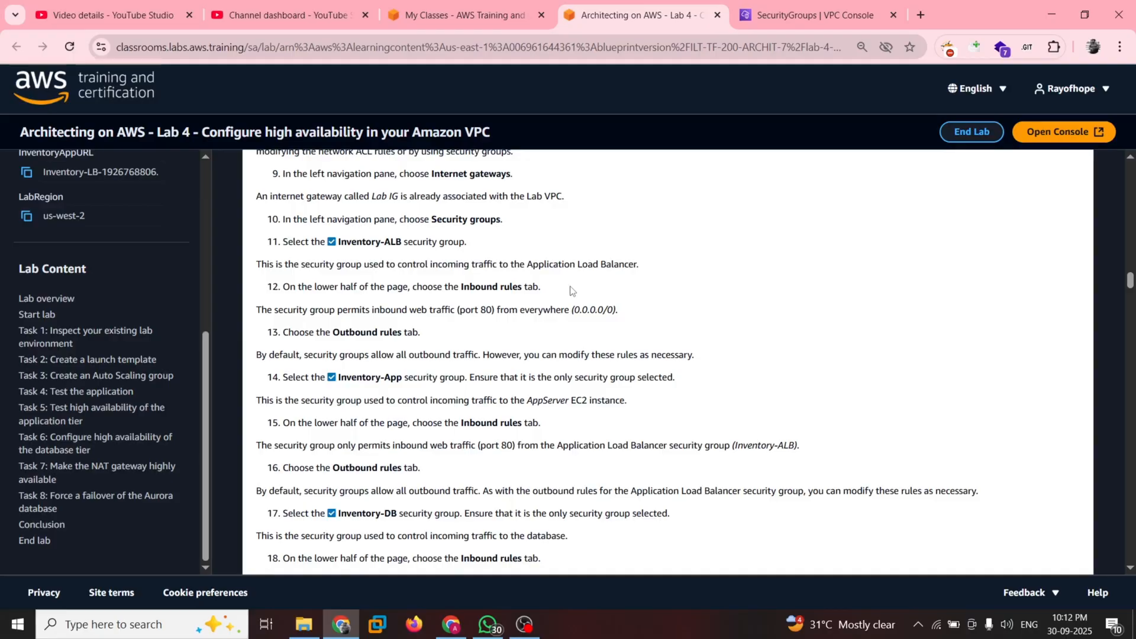
{"action": "scroll", "coordinate": [572, 291], "scroll_direction": "down", "scroll_amount": 1}
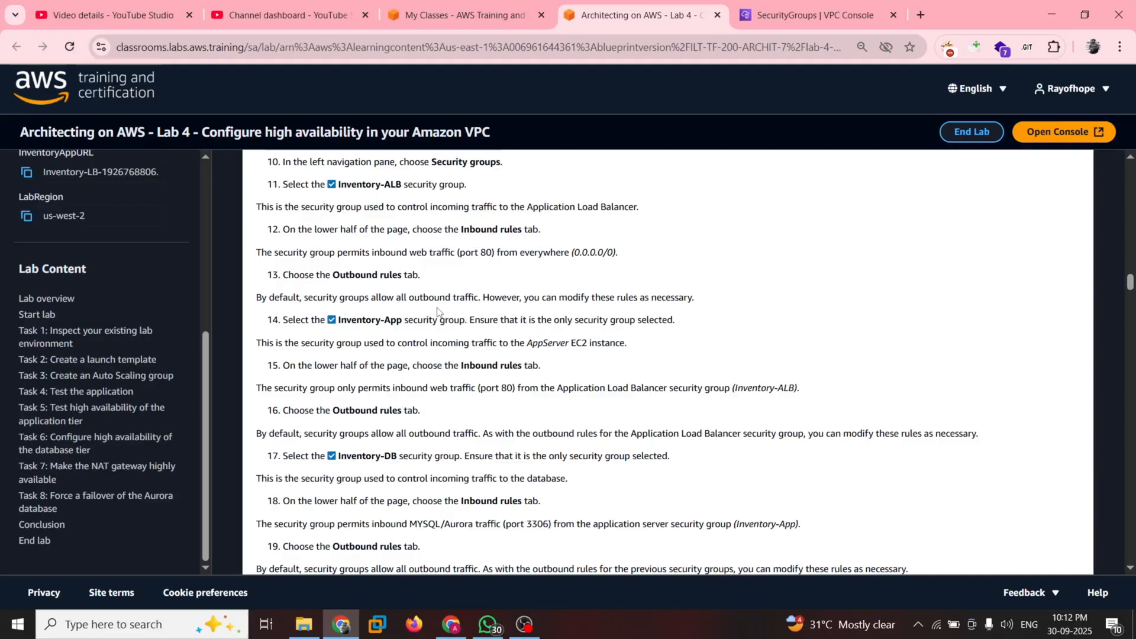
{"action": "key", "text": "ctrl+Tab"}
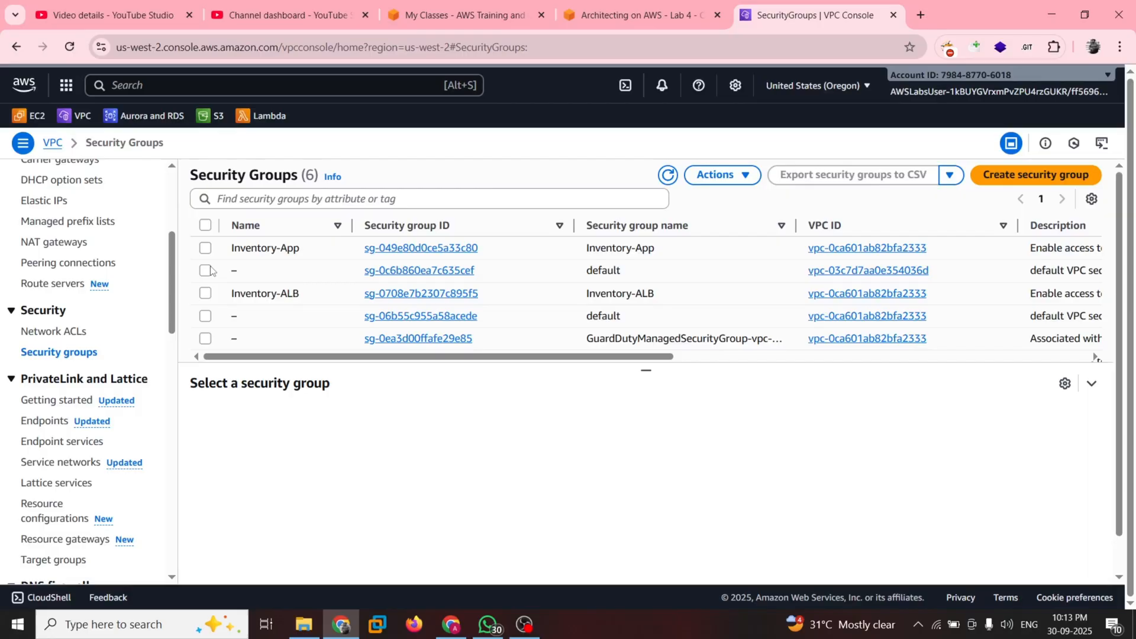
- Read the Inventory-App and Inventory-DB security group instructions and the Task 1.2 steps on examining the EC2 instance
{"action": "key", "text": "ctrl+shift+Tab"}
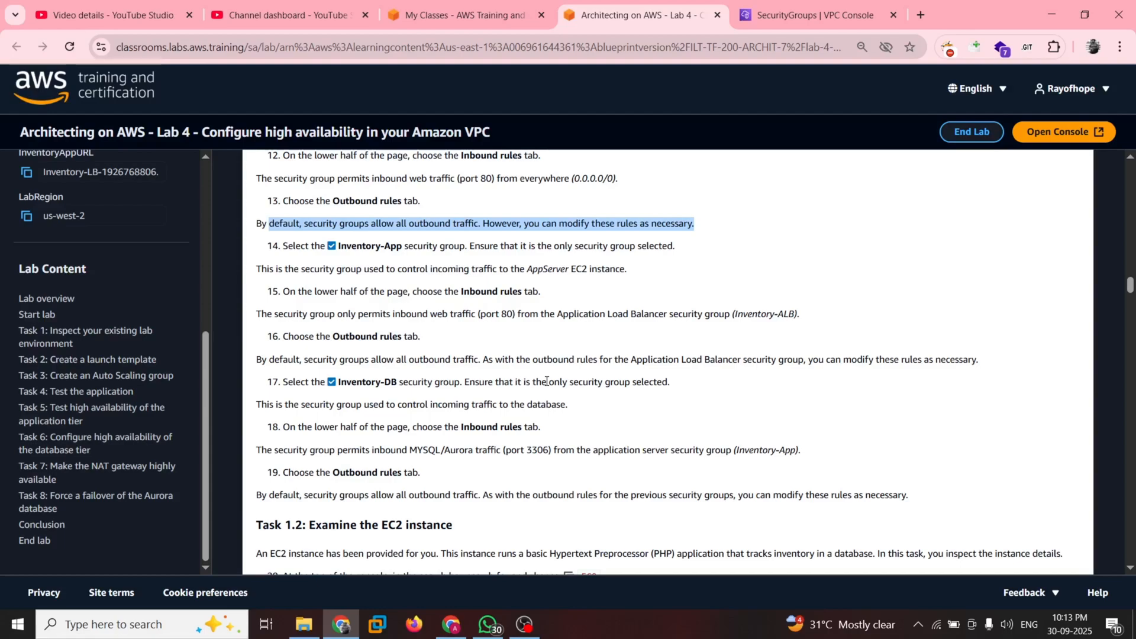
{"action": "scroll", "coordinate": [473, 390], "scroll_direction": "down", "scroll_amount": 1}
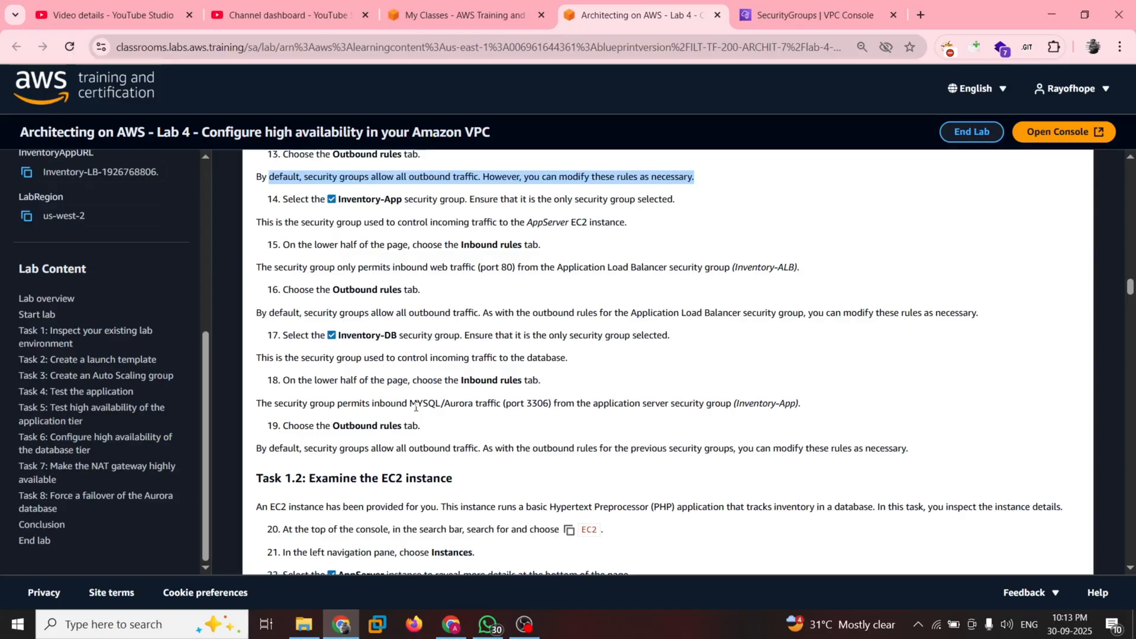
{"action": "scroll", "coordinate": [416, 407], "scroll_direction": "down", "scroll_amount": 4}
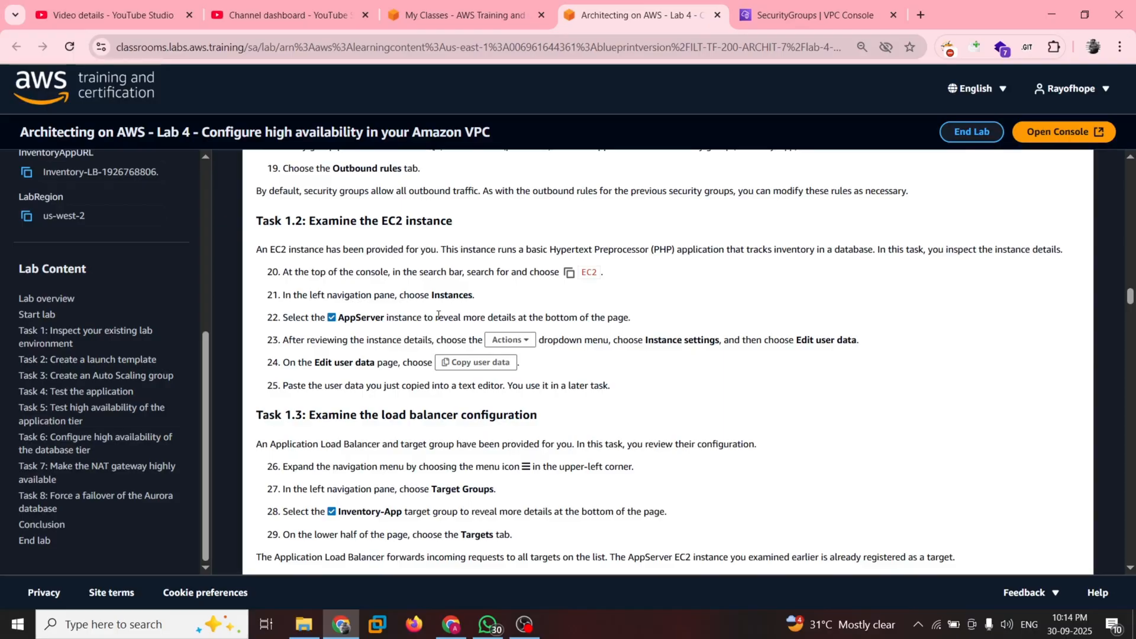
- Open the EC2 instances list and view the AppServer instance's user data as Task 1.2 instructs
{"action": "left_click", "coordinate": [589, 273]}
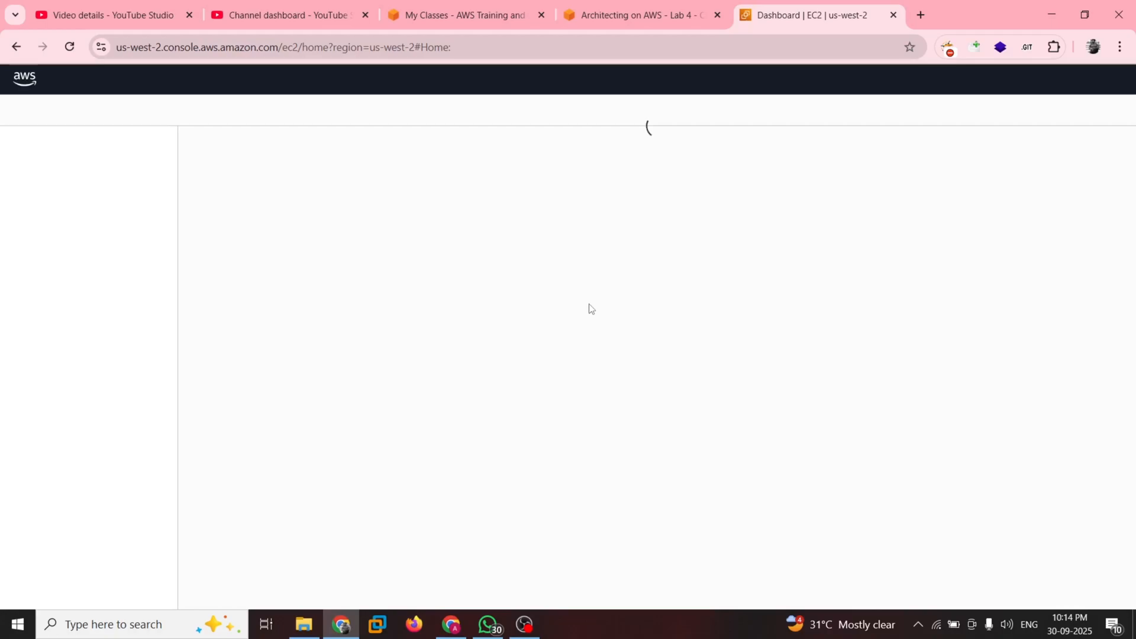
{"action": "key", "text": "ctrl+shift+Tab"}
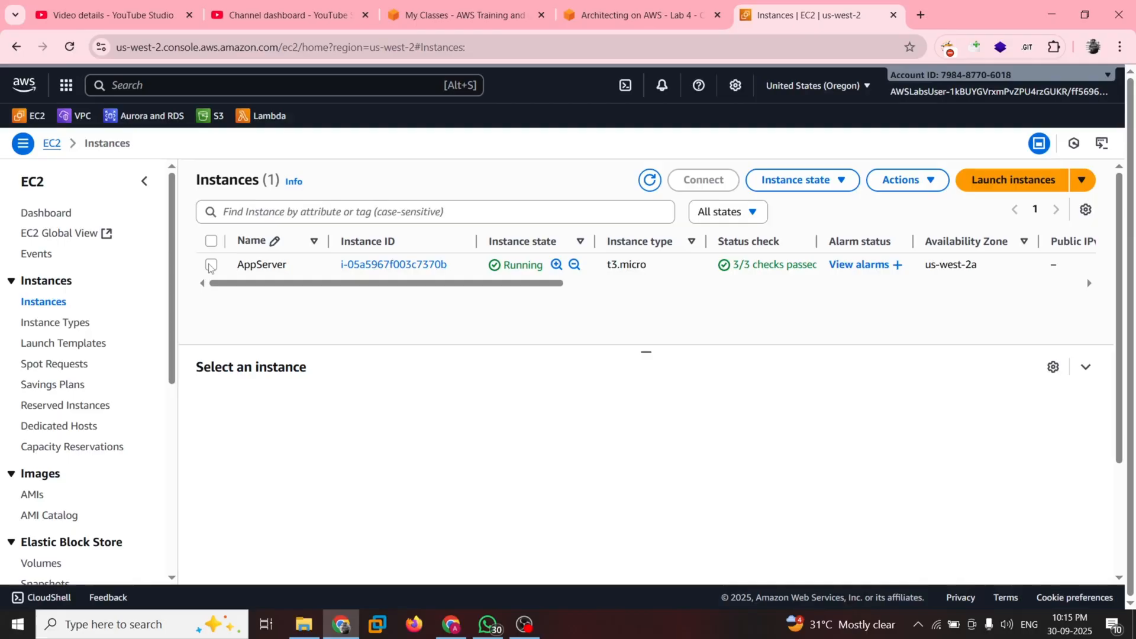
{"action": "key", "text": "ctrl+shift+Tab"}
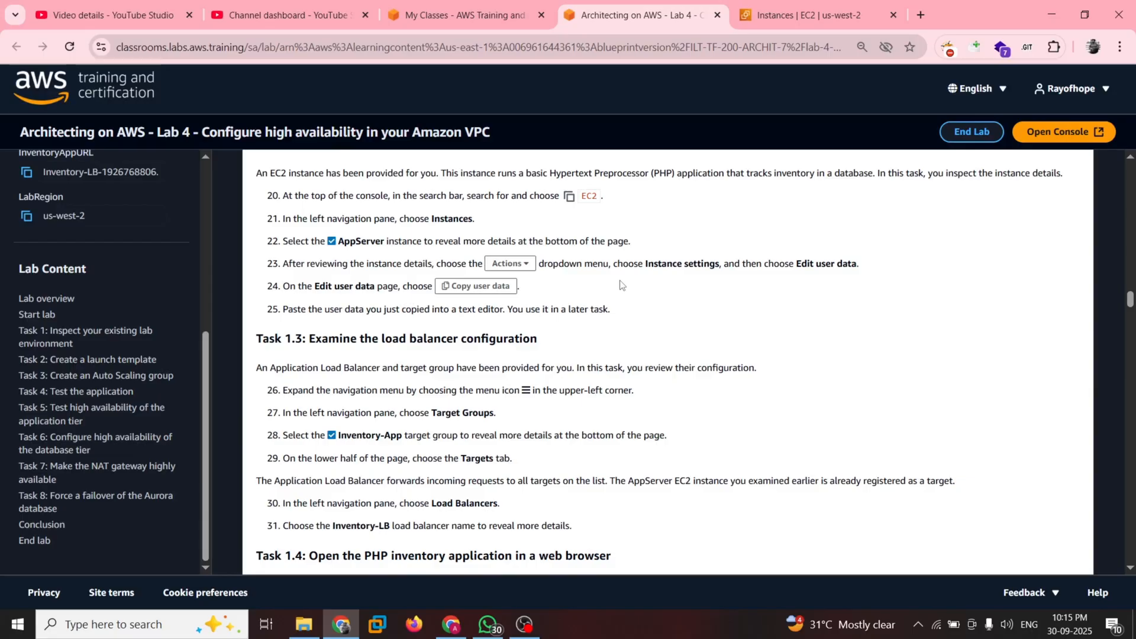
{"action": "key", "text": "ctrl+Tab"}
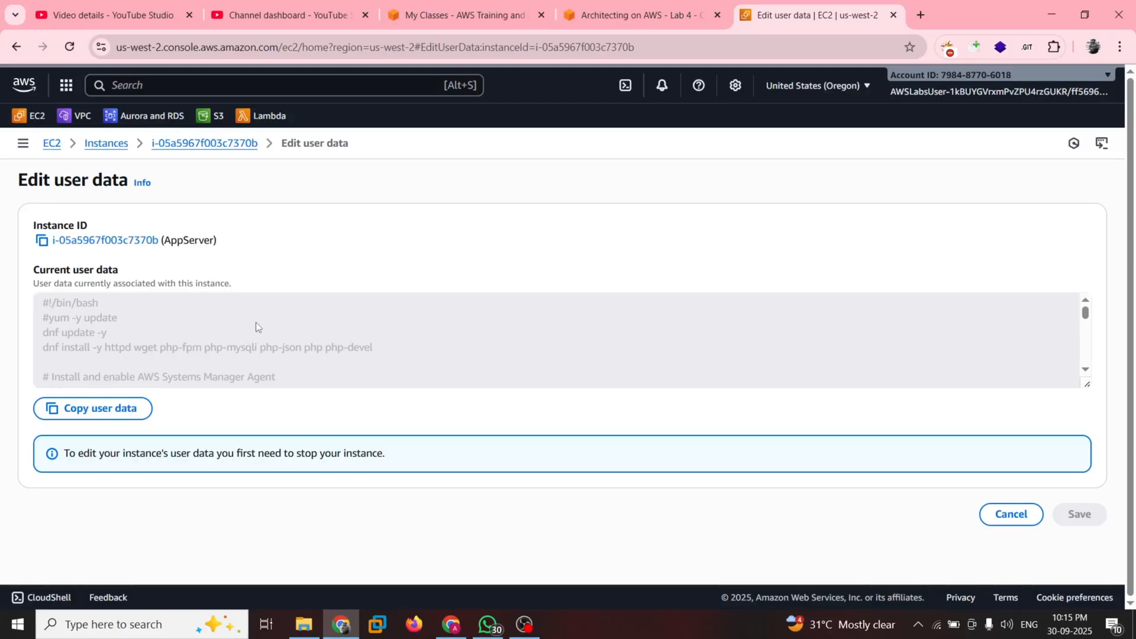
- Follow the Task 1.3 instructions to view the target groups list and the Inventory-LB load balancer's details
{"action": "key", "text": "ctrl+shift+Tab"}
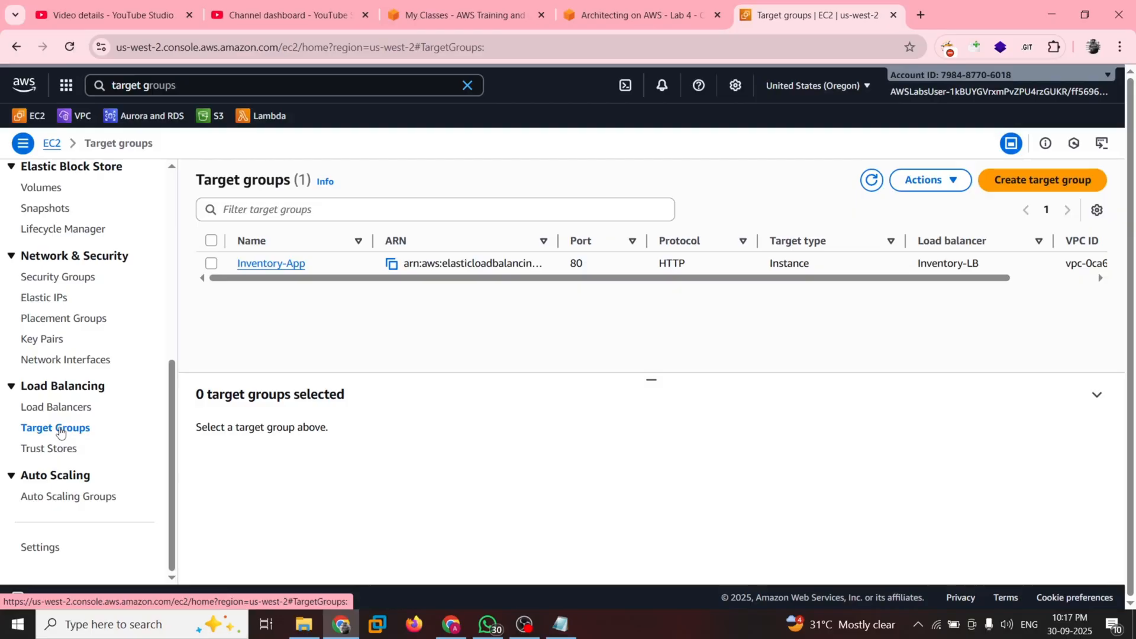
{"action": "key", "text": "ctrl+shift+Tab"}
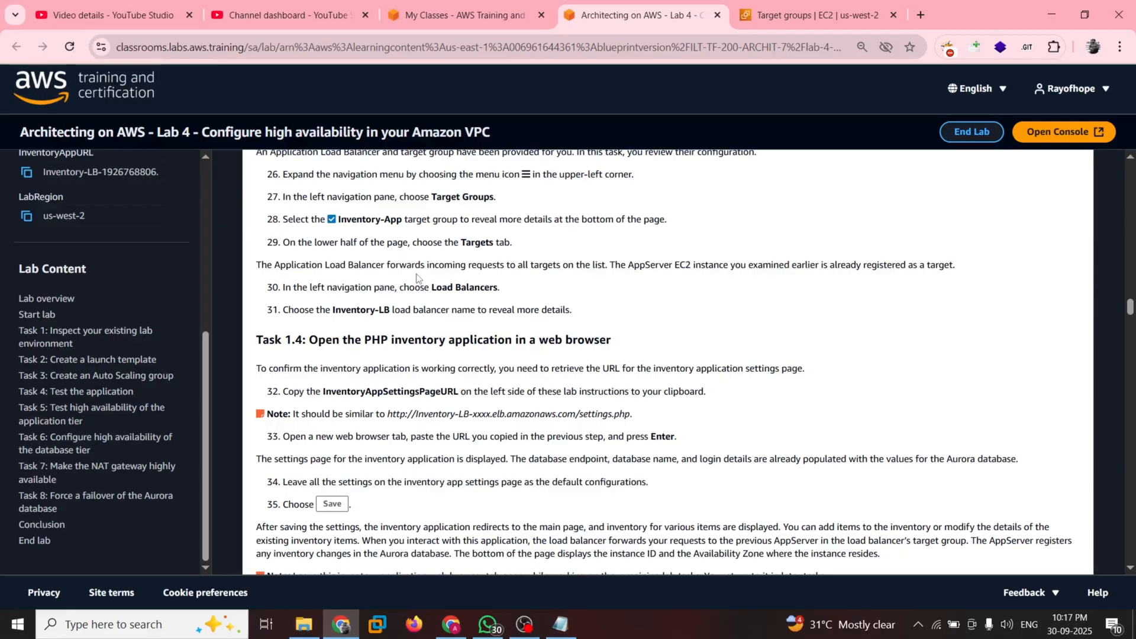
{"action": "scroll", "coordinate": [373, 287], "scroll_direction": "down", "scroll_amount": 1}
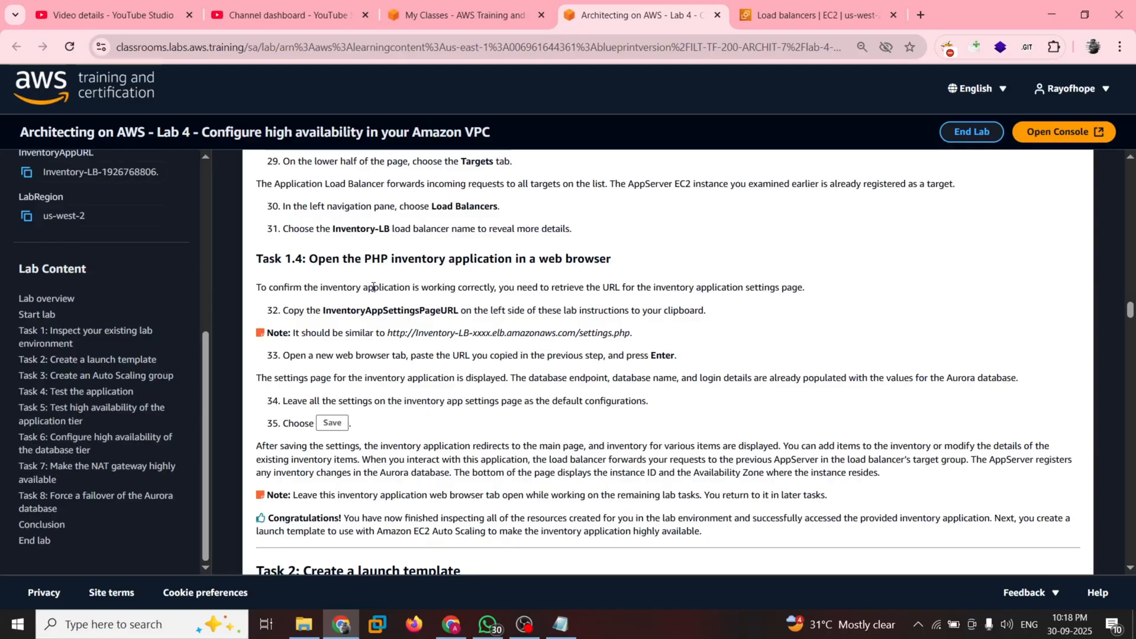
{"action": "key", "text": "ctrl+Tab"}
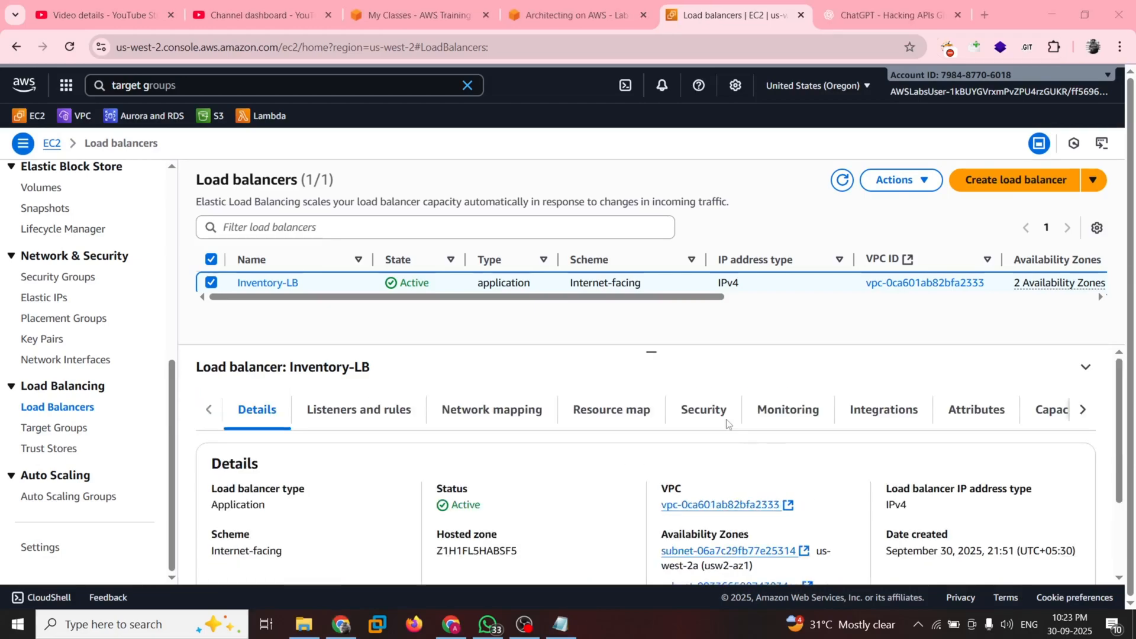
- Copy the InventoryAppSettingsPageURL from the lab guide and load that page in the ChatGPT tab, continuing past the HTTPS warning
{"action": "left_click", "coordinate": [518, 5]}
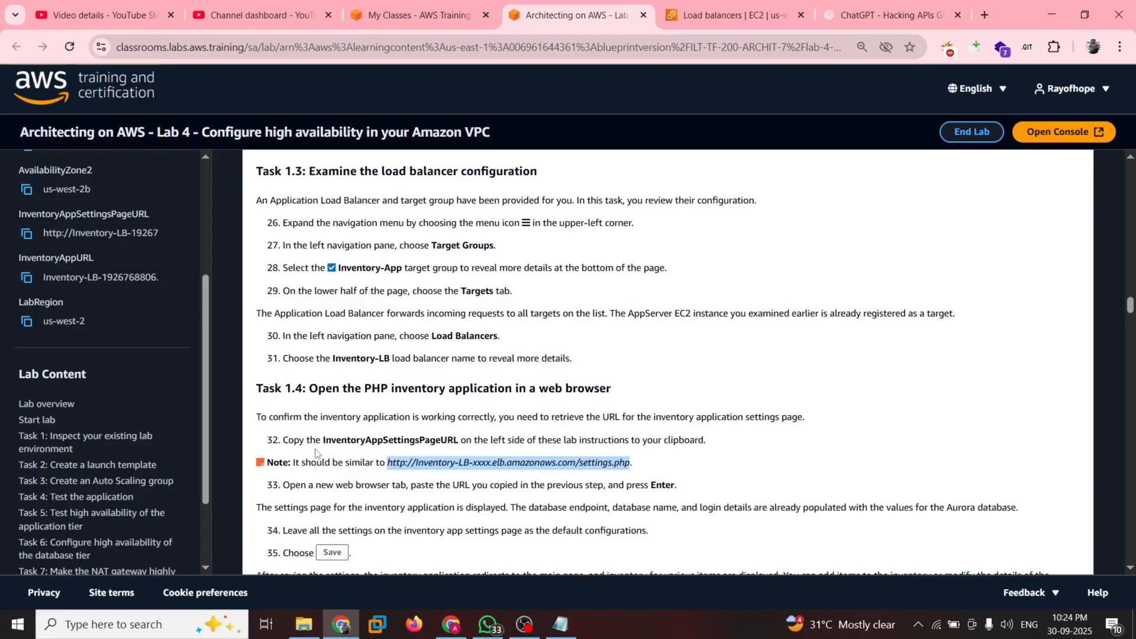
{"action": "scroll", "coordinate": [123, 321], "scroll_direction": "up", "scroll_amount": 1}
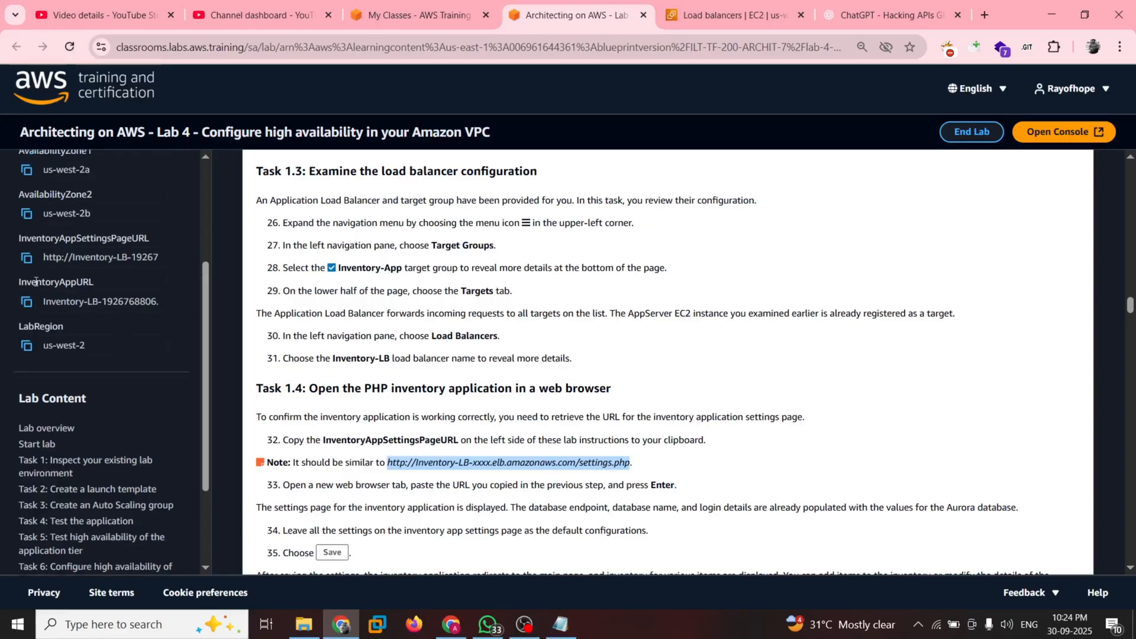
{"action": "left_click", "coordinate": [26, 259]}
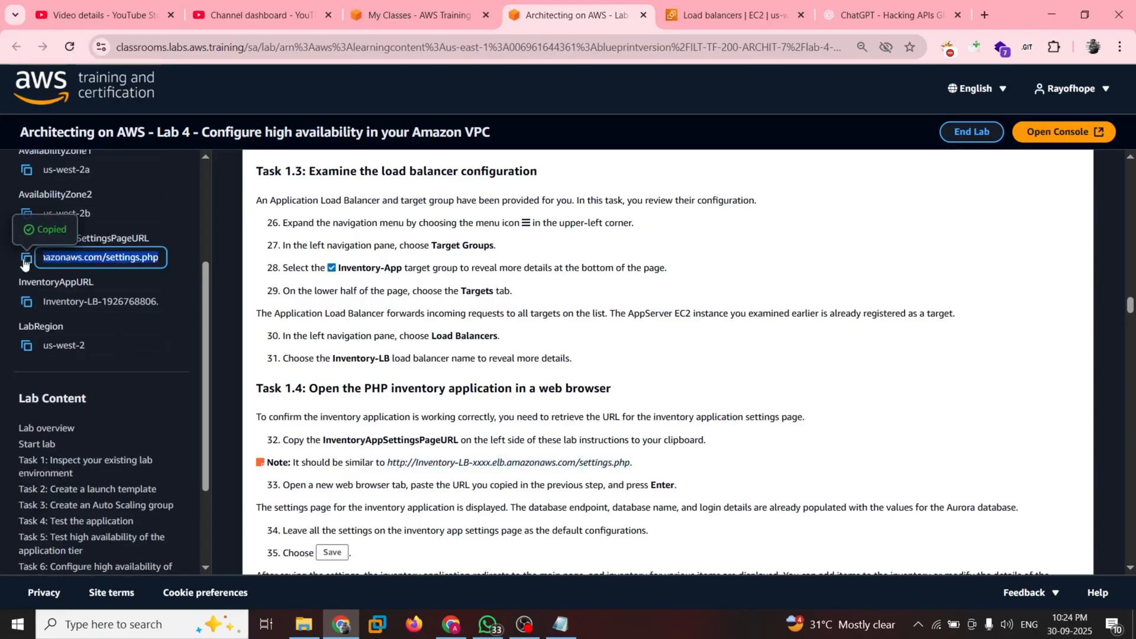
{"action": "left_click", "coordinate": [878, 3]}
{"action": "left_click", "coordinate": [766, 58]}
{"action": "key", "text": "ctrl+v"}
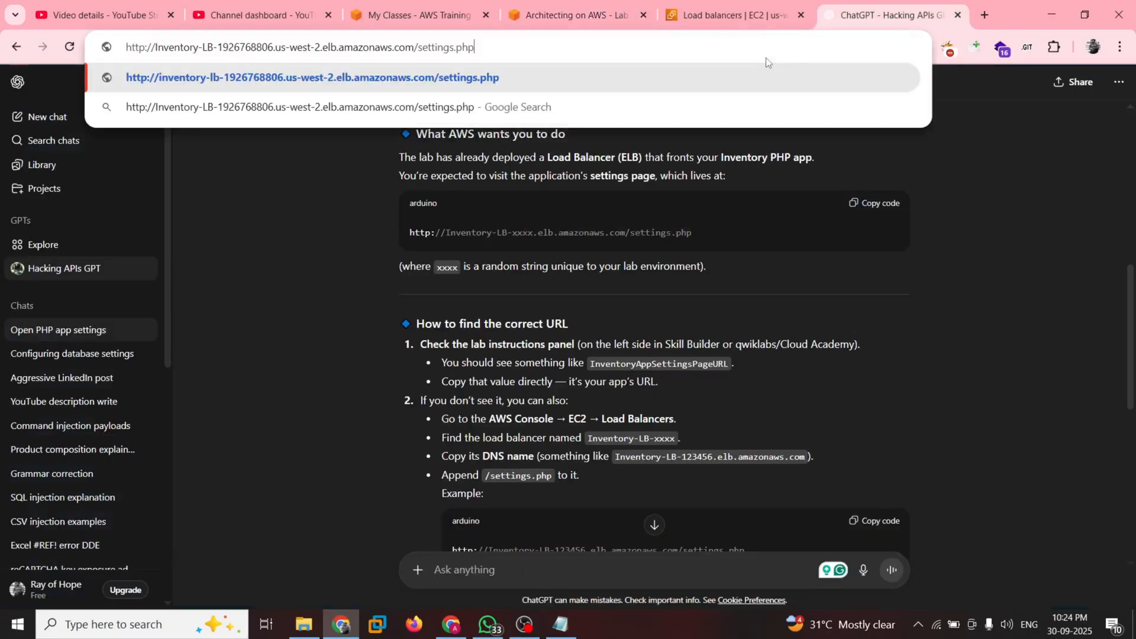
{"action": "key", "text": "Return"}
{"action": "left_click", "coordinate": [815, 7]}
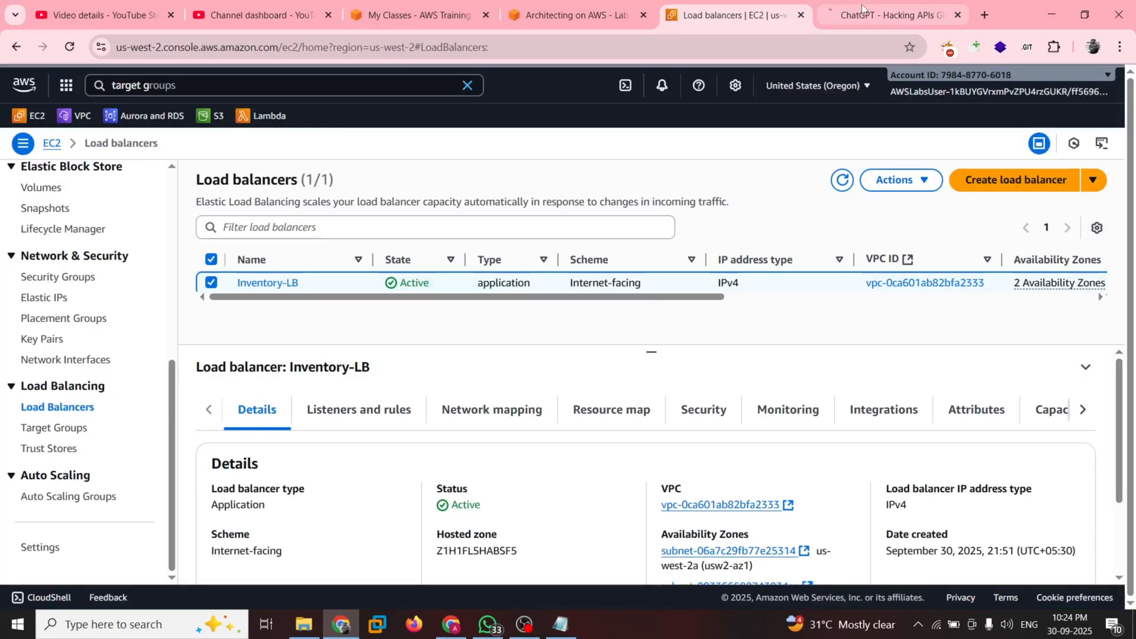
{"action": "left_click", "coordinate": [862, 5]}
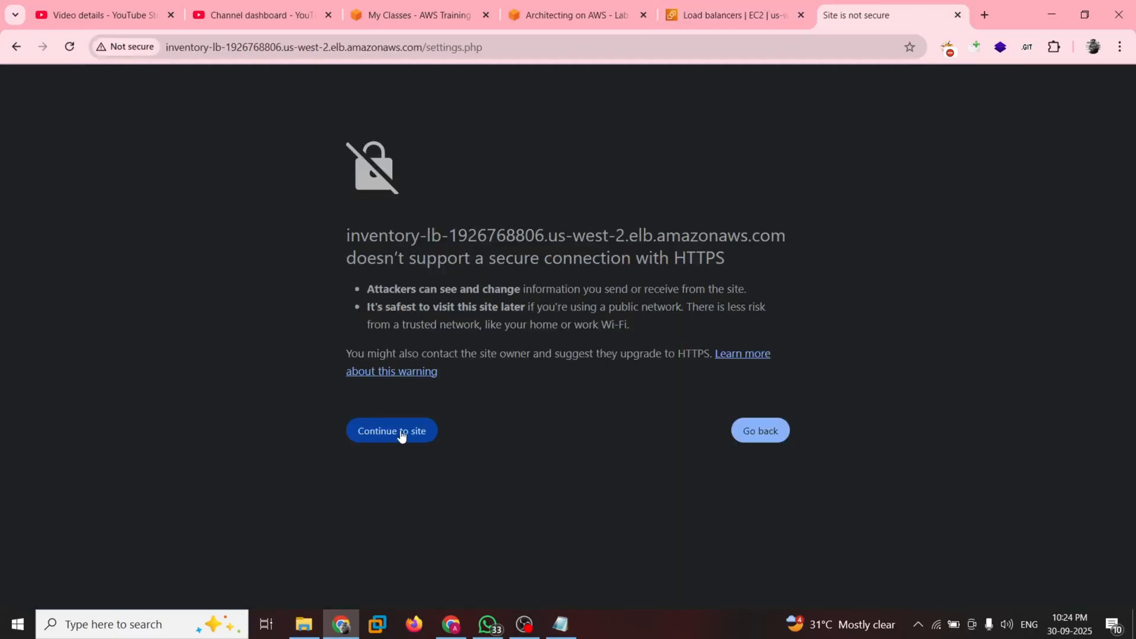
{"action": "left_click", "coordinate": [402, 435]}
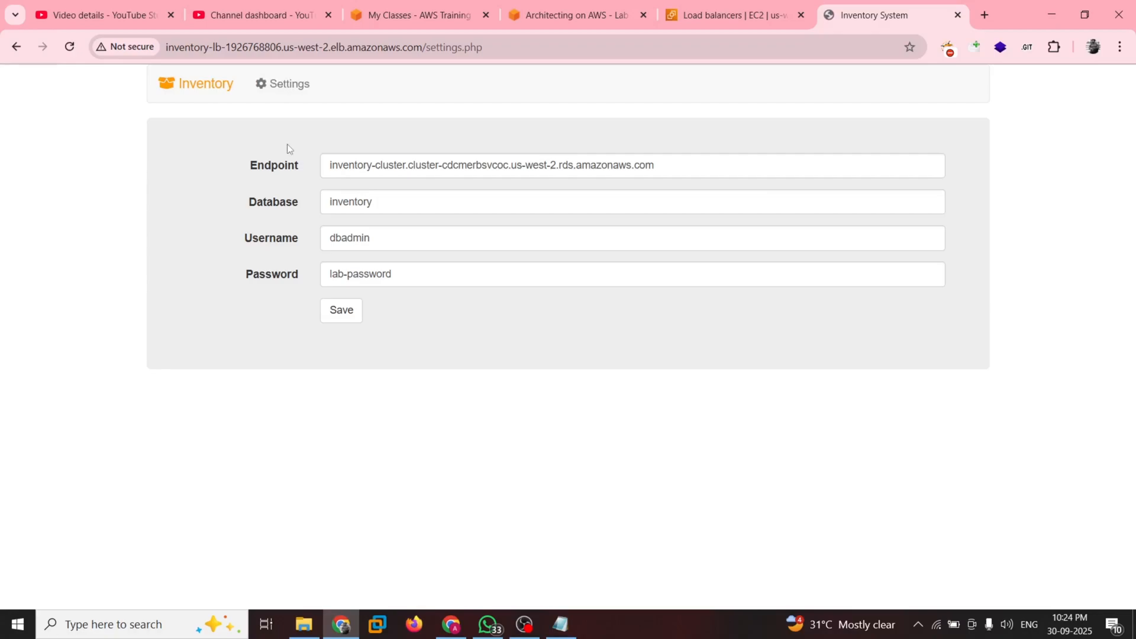
- Return to the lab guide and read the Task 1.4 instructions for the inventory application's settings page
{"action": "left_click", "coordinate": [437, 13]}
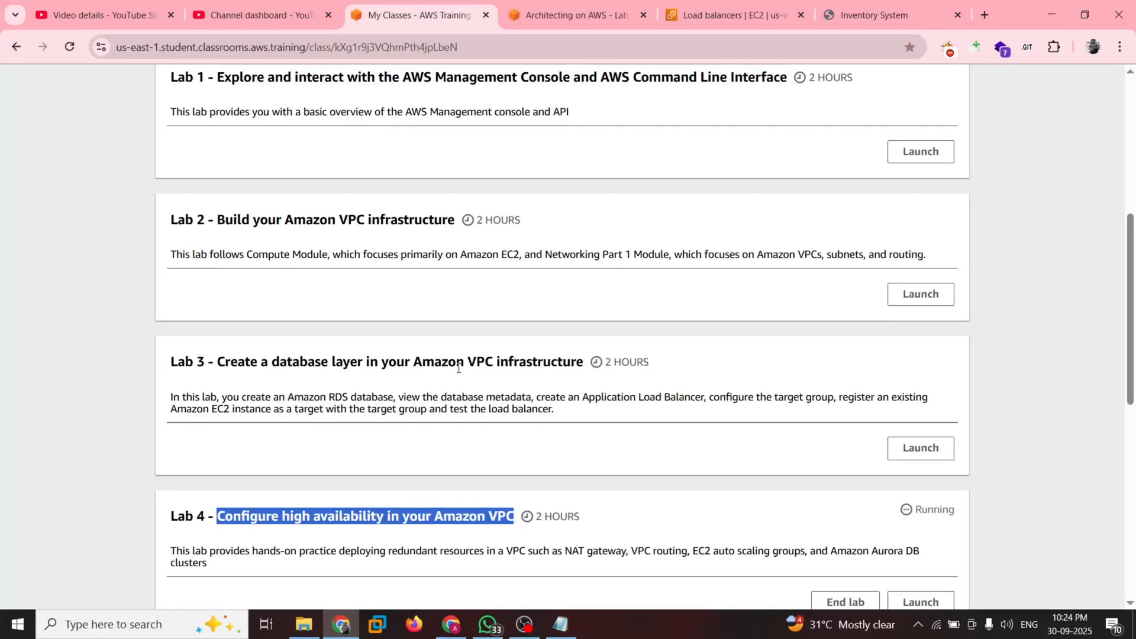
{"action": "left_click", "coordinate": [898, 9]}
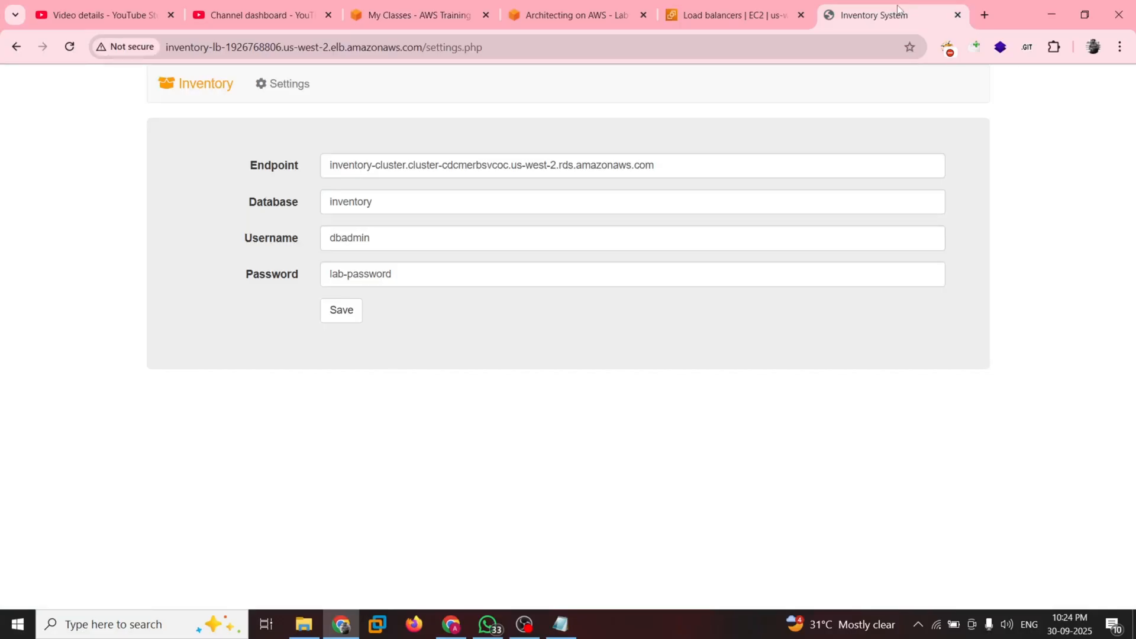
{"action": "left_click", "coordinate": [734, 9]}
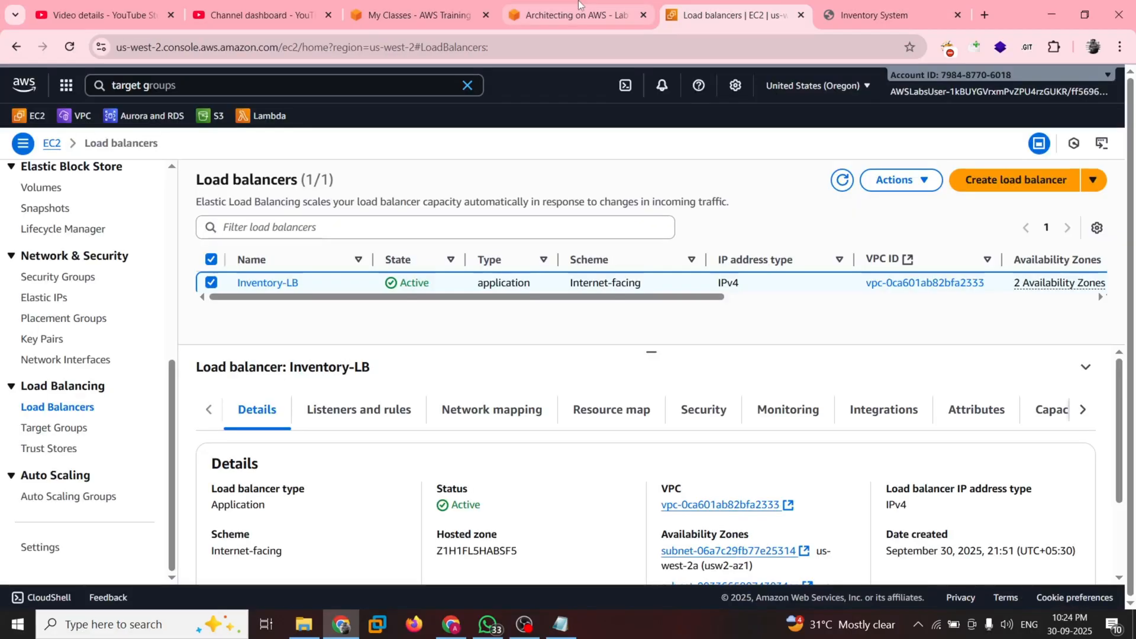
{"action": "left_click", "coordinate": [579, 6]}
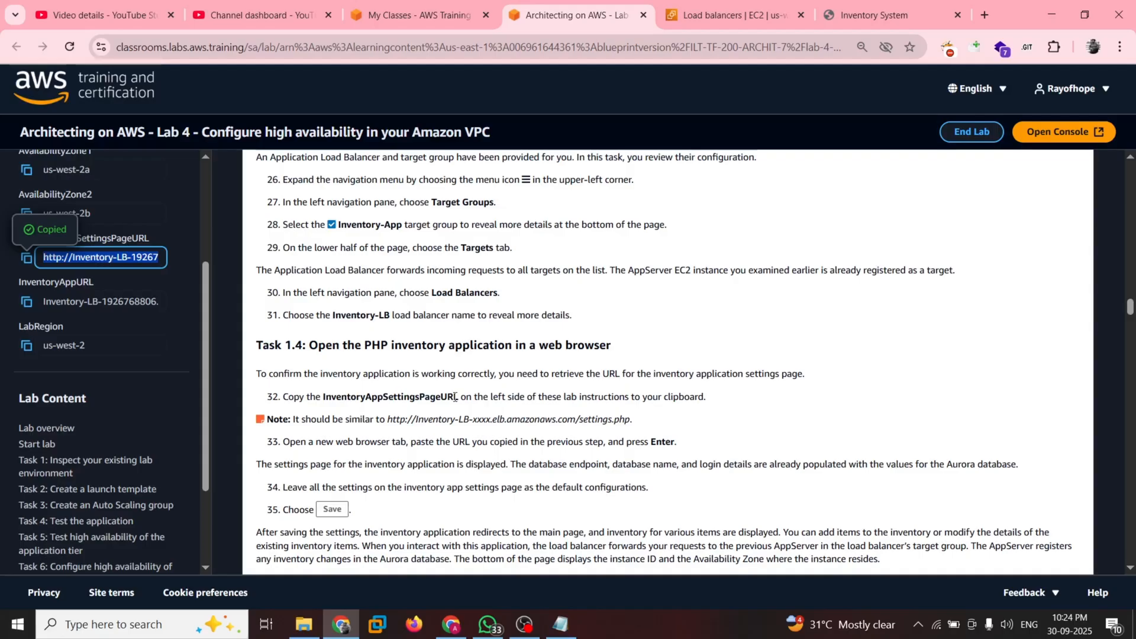
{"action": "scroll", "coordinate": [454, 398], "scroll_direction": "down", "scroll_amount": 3}
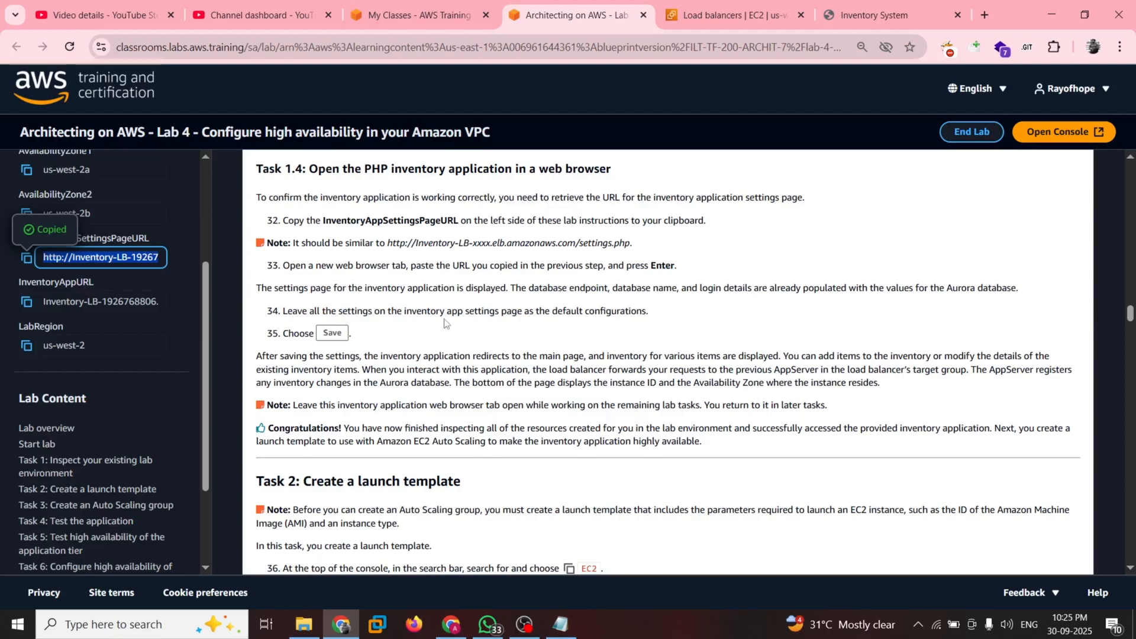
- Save the inventory application's settings with their default values and switch back to the EC2 console
{"action": "key", "text": "ctrl+Tab"}
{"action": "key", "text": "ctrl+Tab"}
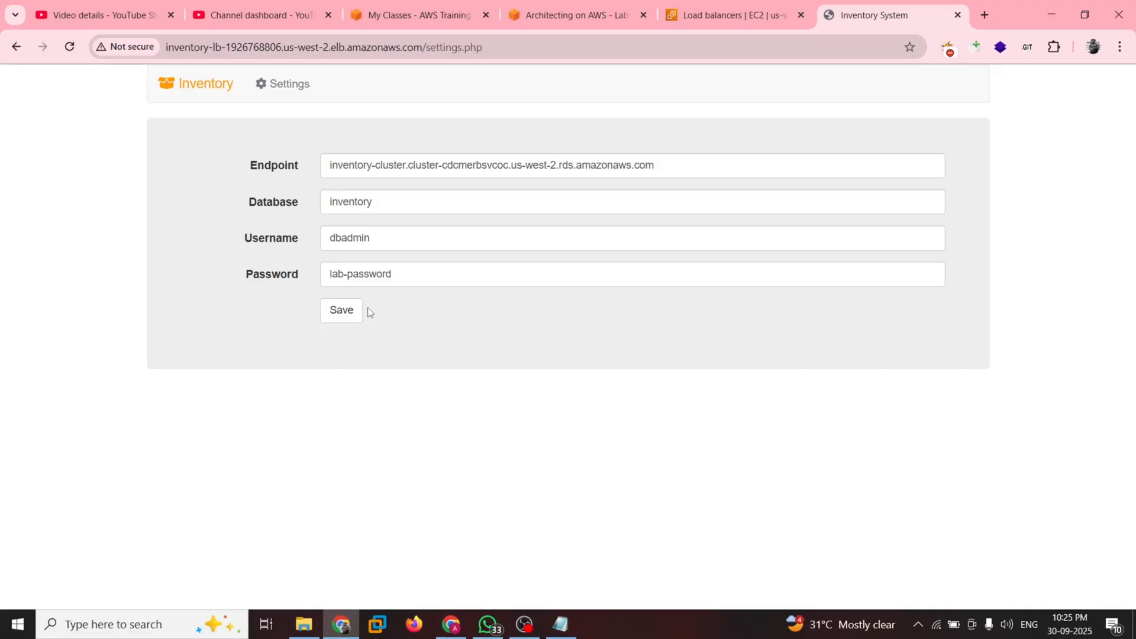
{"action": "left_click", "coordinate": [342, 312]}
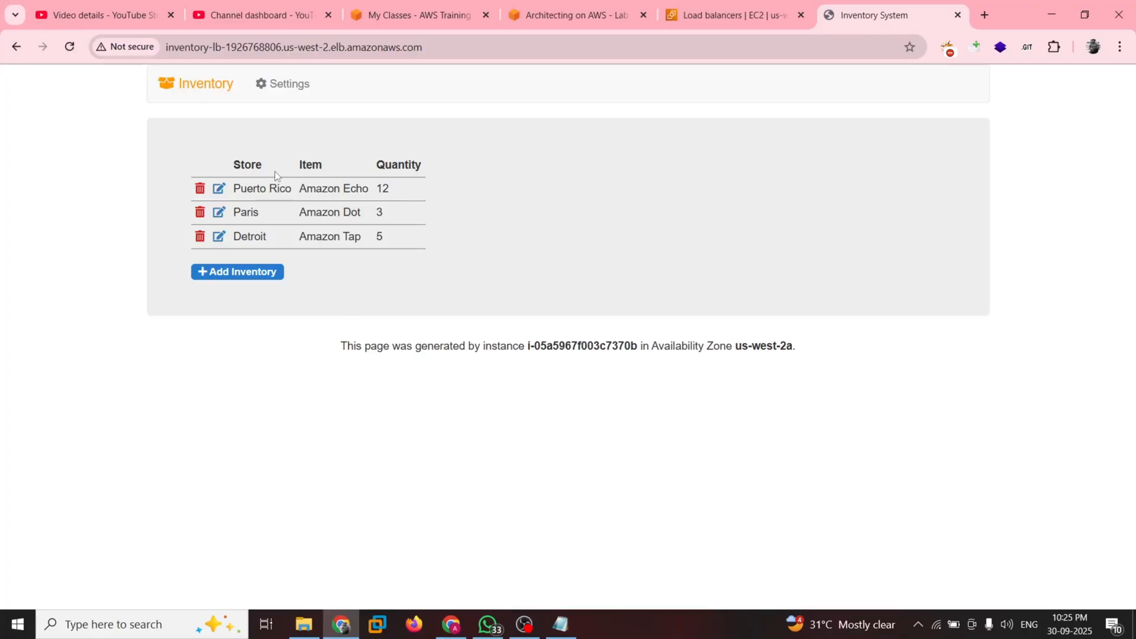
{"action": "key", "text": "ctrl+shift+Tab"}
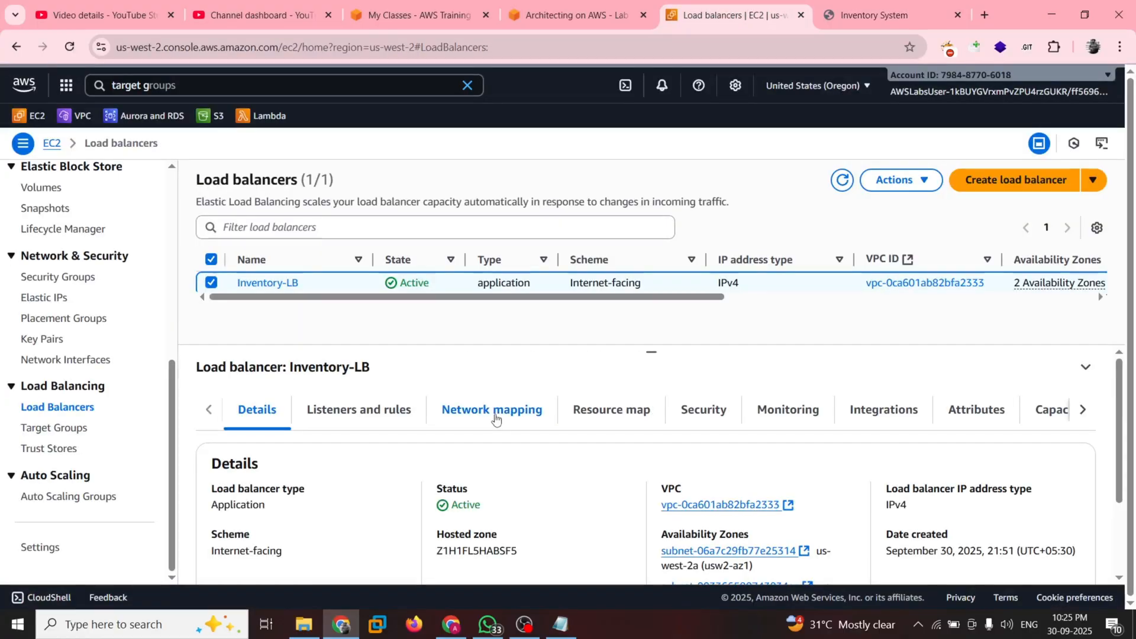
- Read the start of Task 2 in the lab guide and open the launch templates page in the EC2 console
{"action": "key", "text": "ctrl+shift+Tab"}
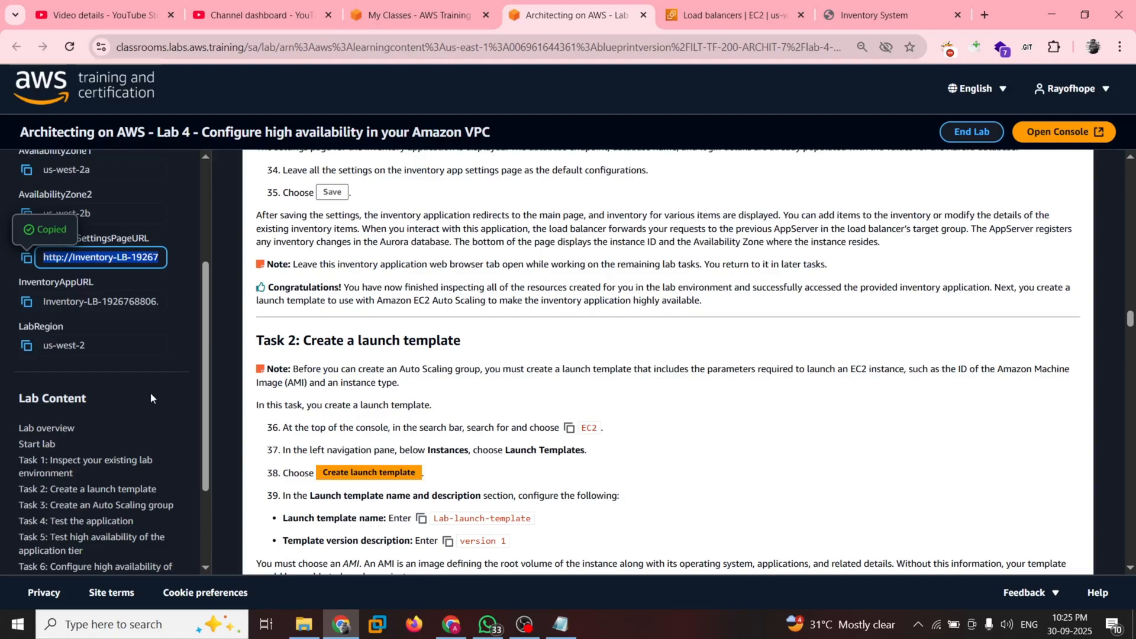
{"action": "scroll", "coordinate": [150, 392], "scroll_direction": "down", "scroll_amount": 3}
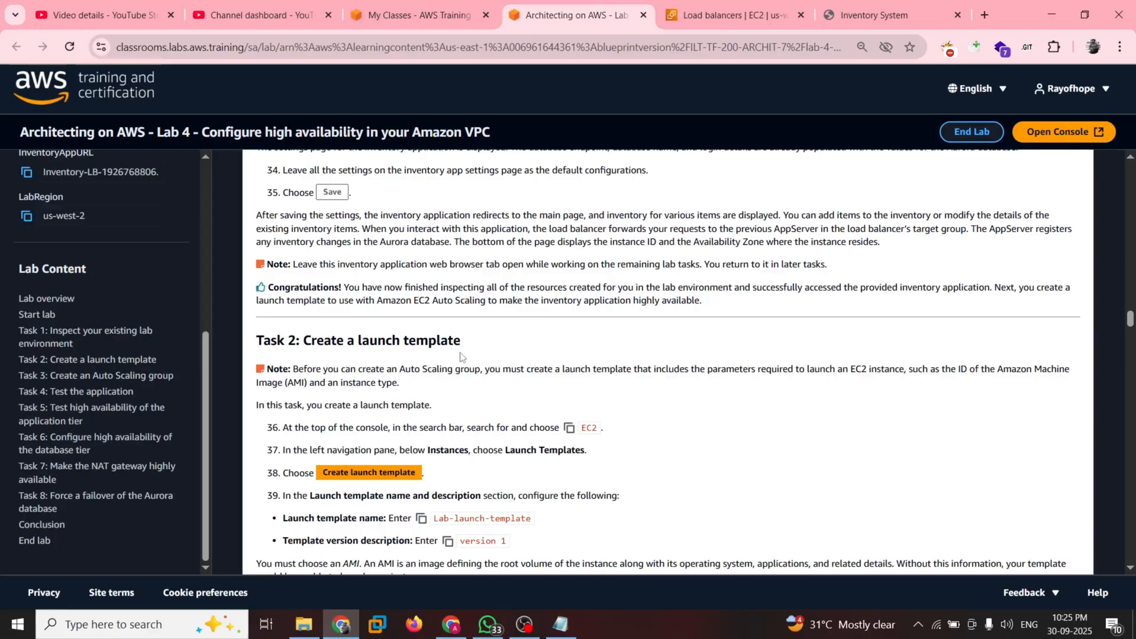
{"action": "scroll", "coordinate": [460, 357], "scroll_direction": "down", "scroll_amount": 2}
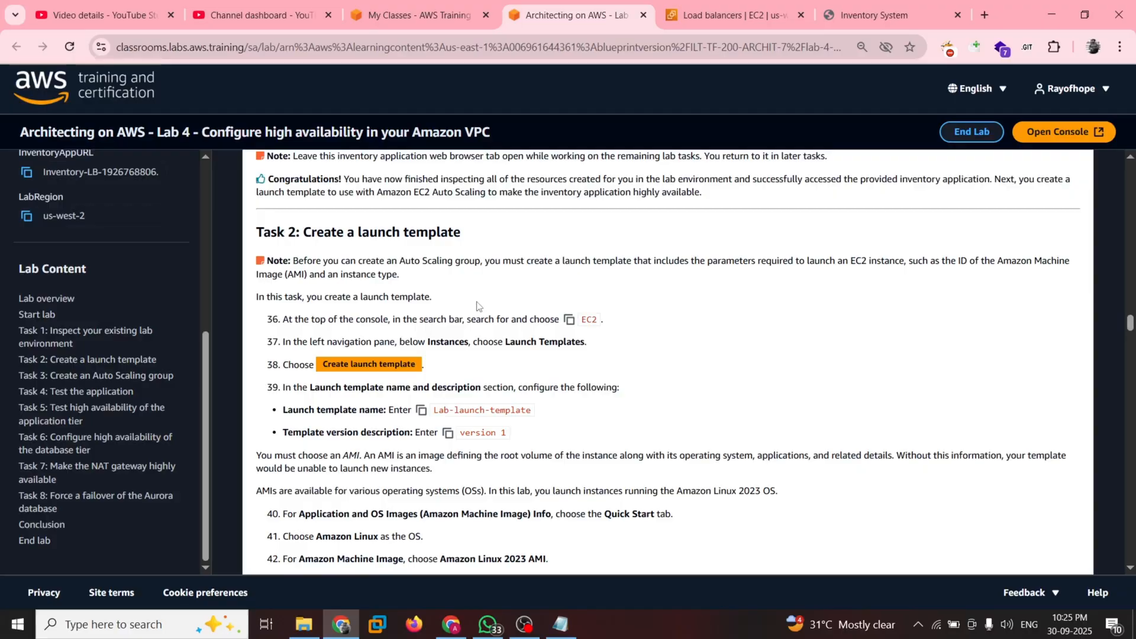
{"action": "key", "text": "ctrl+Tab"}
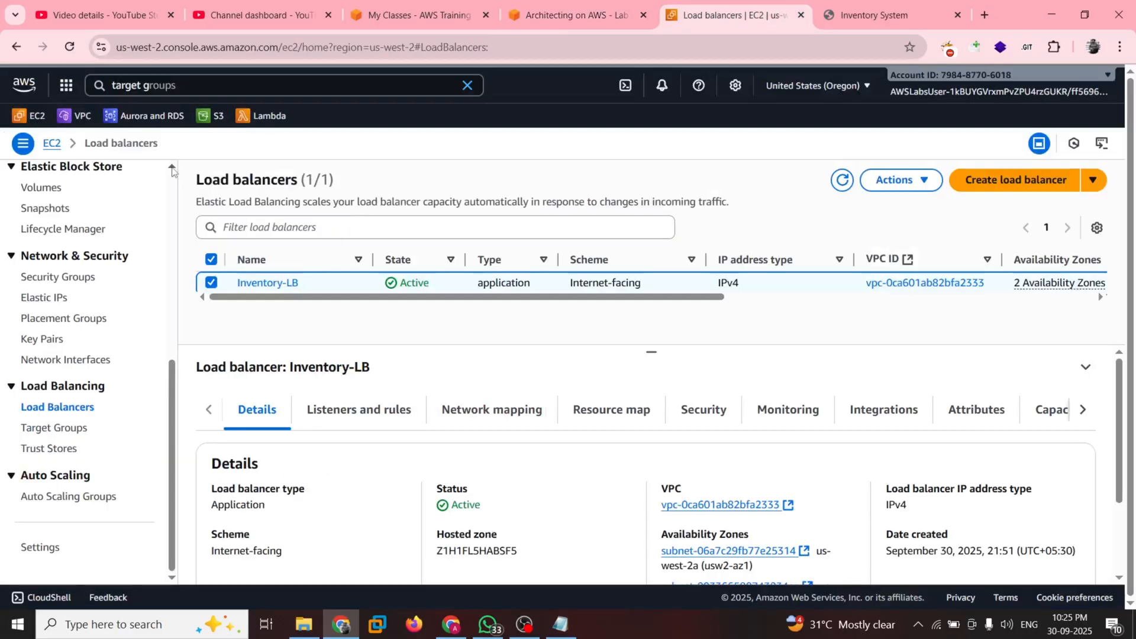
{"action": "left_click", "coordinate": [52, 143]}
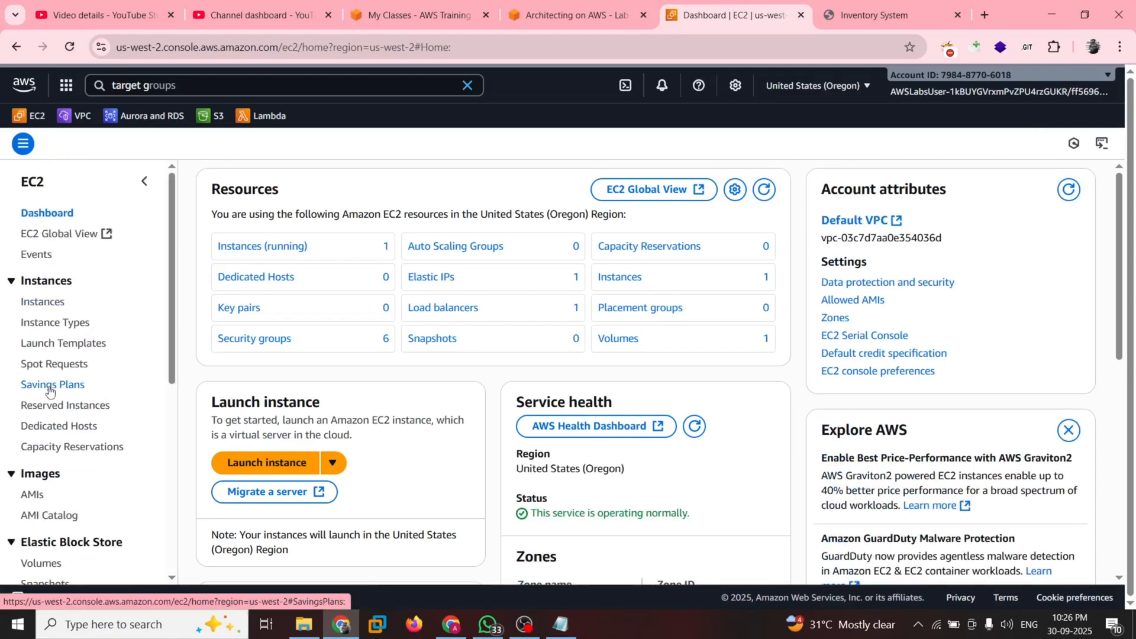
{"action": "left_click", "coordinate": [43, 303]}
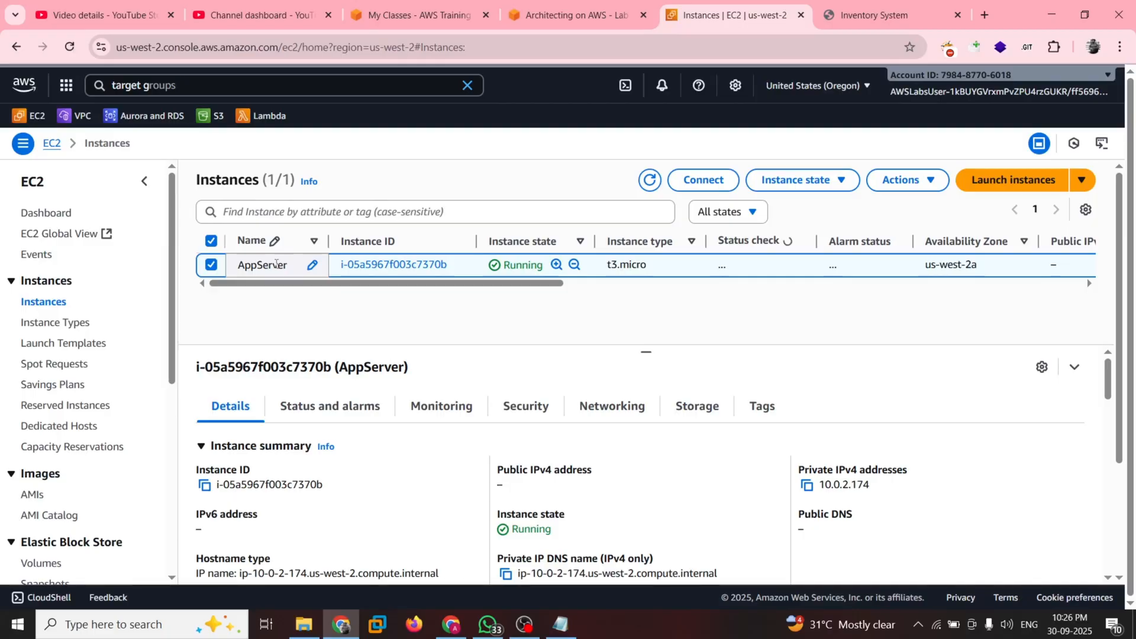
{"action": "left_click", "coordinate": [65, 343]}
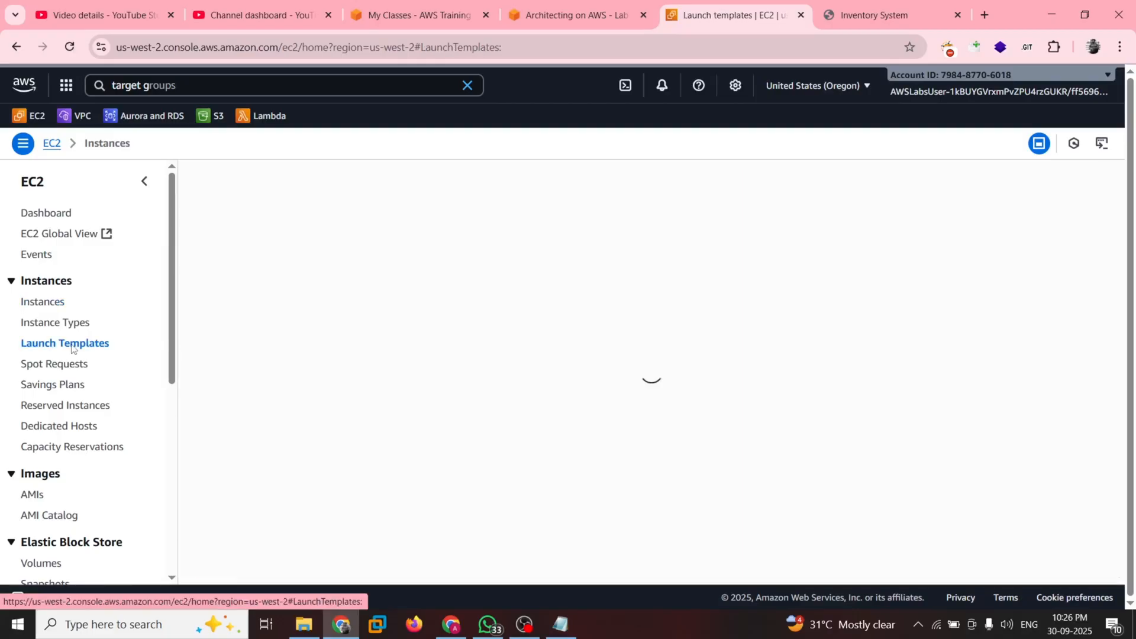
- Following the lab guide, start a new launch template named Lab-launch-template with the version description "version 1"
{"action": "left_click", "coordinate": [571, 13]}
{"action": "scroll", "coordinate": [351, 325], "scroll_direction": "down", "scroll_amount": 1}
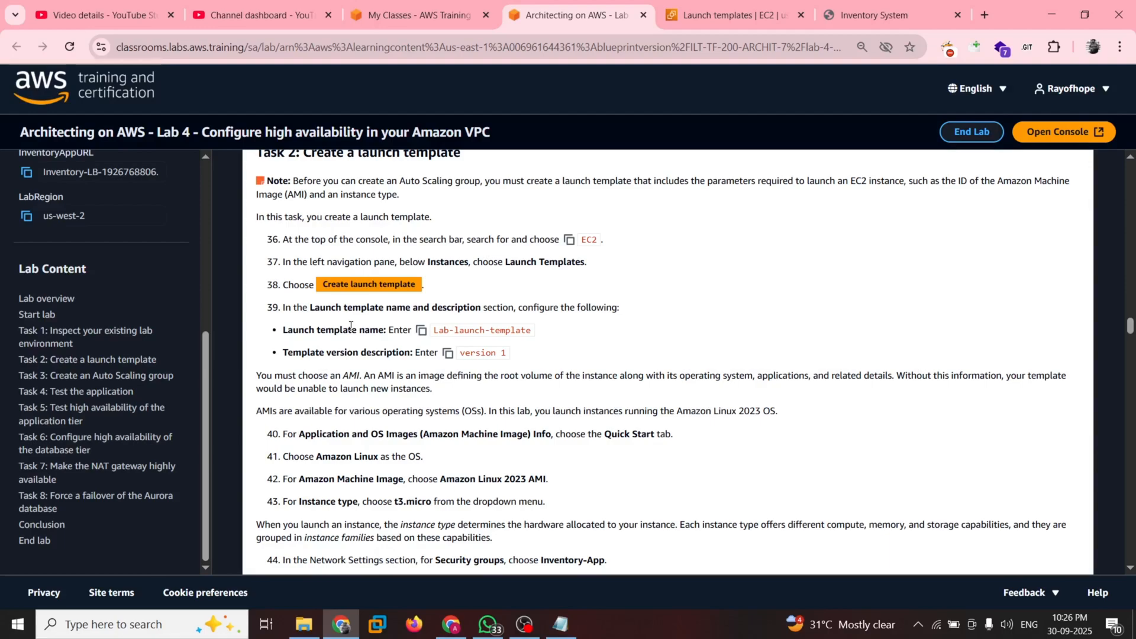
{"action": "key", "text": "ctrl+Tab"}
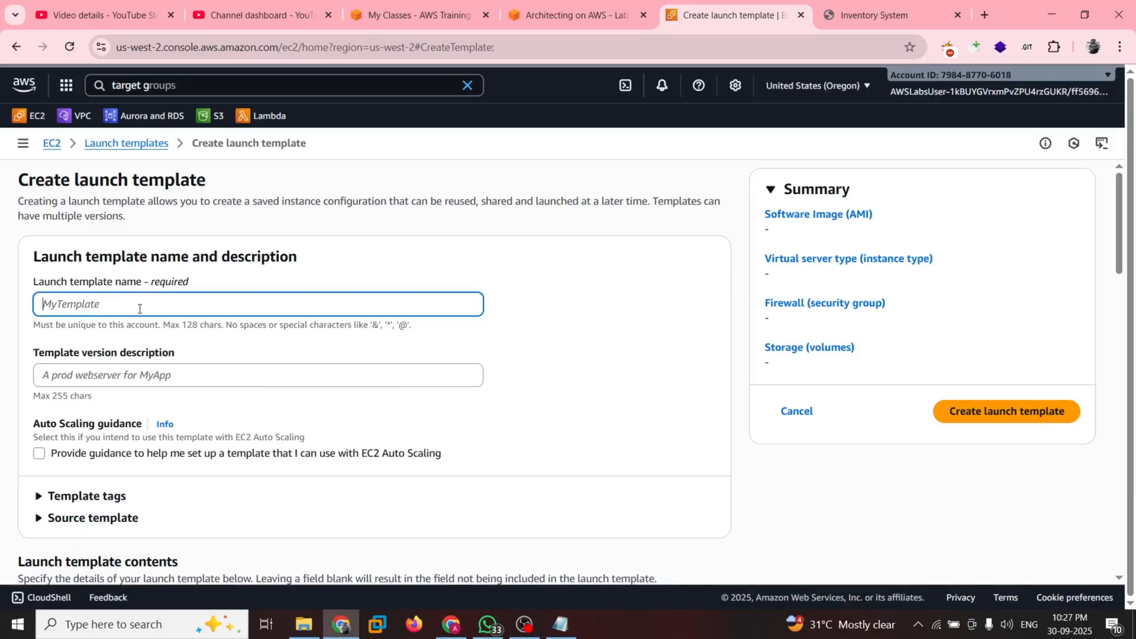
{"action": "key", "text": "ctrl+shift+Tab"}
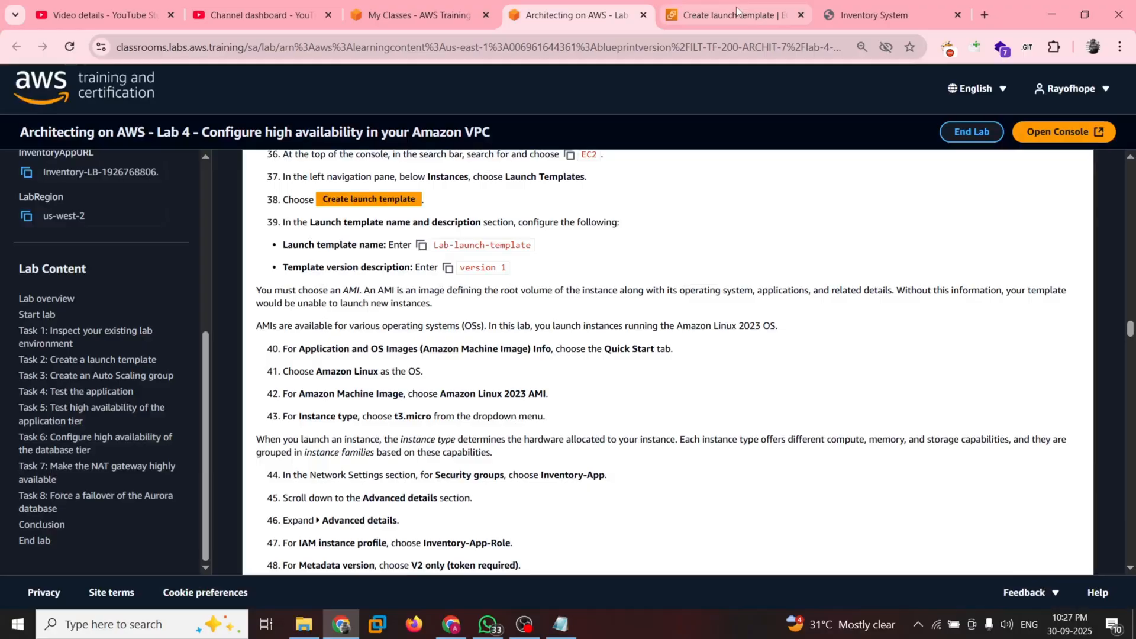
{"action": "left_click", "coordinate": [736, 13]}
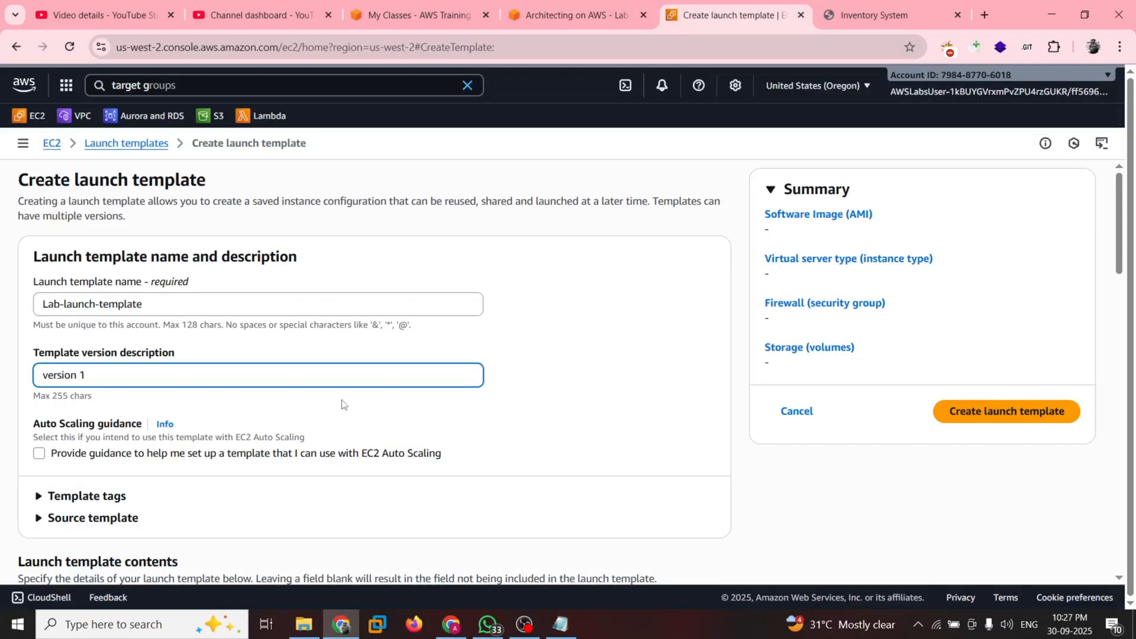
{"action": "scroll", "coordinate": [293, 368], "scroll_direction": "down", "scroll_amount": 1}
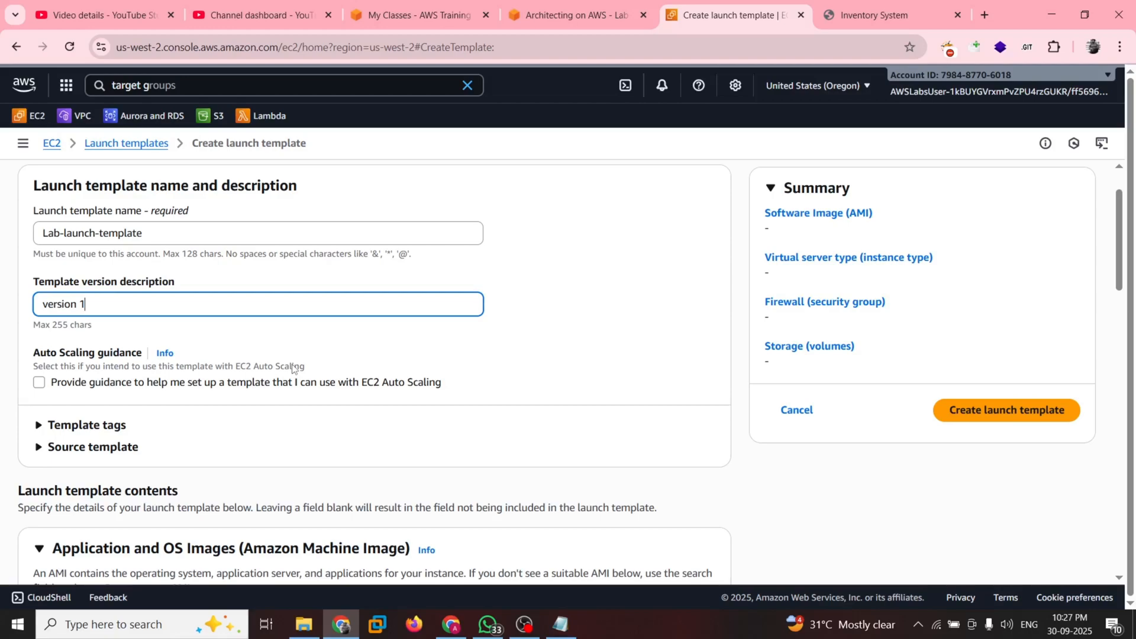
- Check the AMI instructions in the lab guide and choose the Amazon Linux 2023 kernel-6.1 AMI for the launch template
{"action": "key", "text": "ctrl+shift+Tab"}
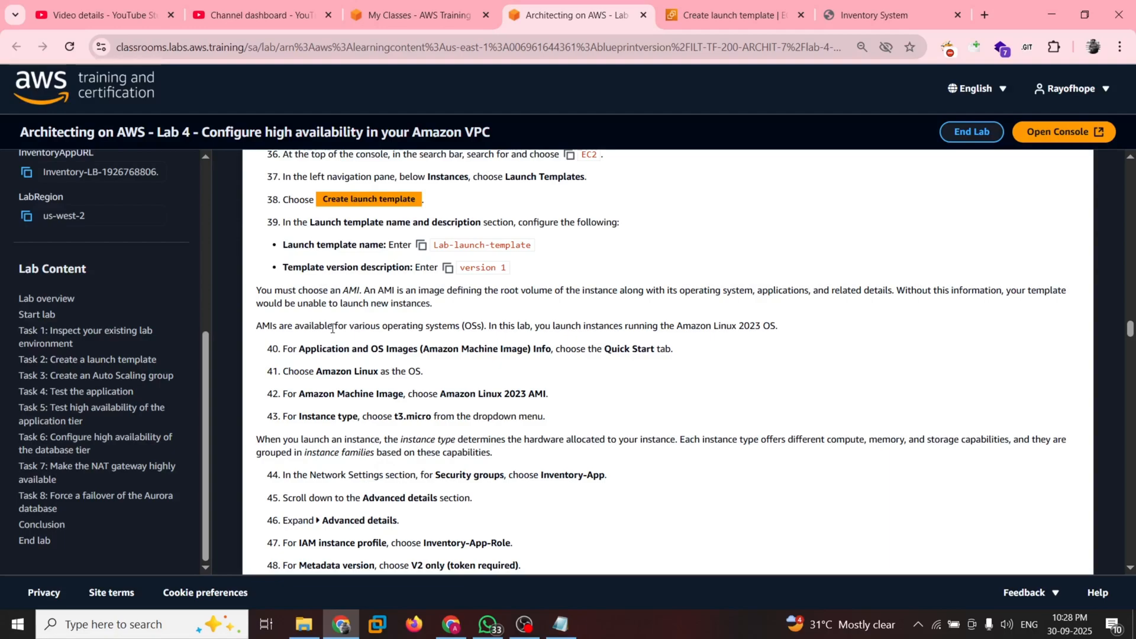
{"action": "scroll", "coordinate": [332, 327], "scroll_direction": "down", "scroll_amount": 1}
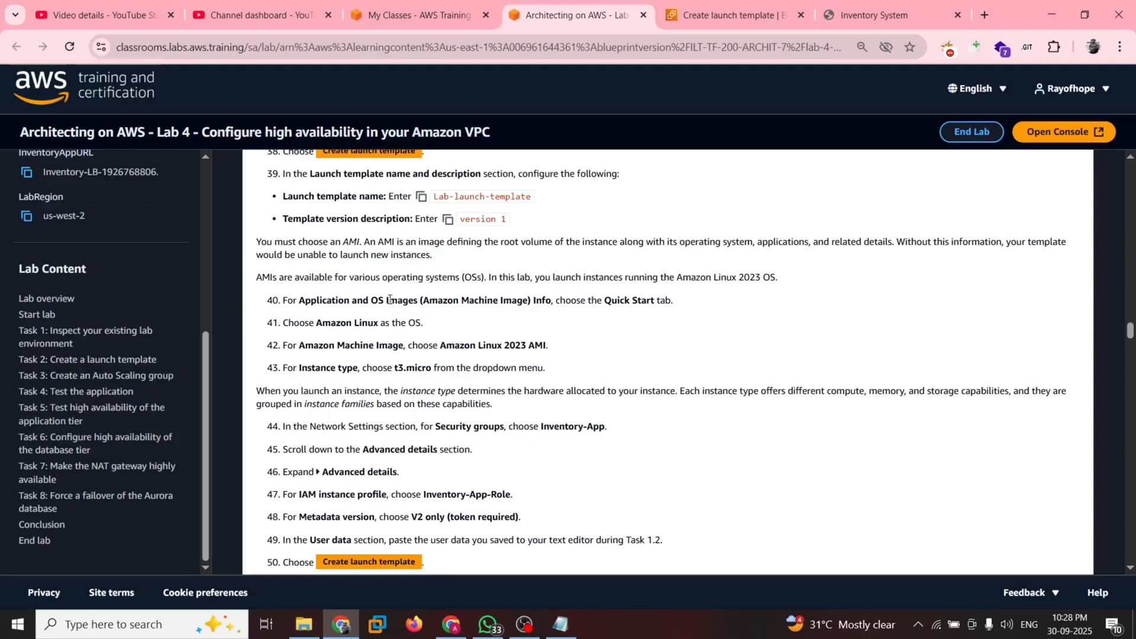
{"action": "scroll", "coordinate": [408, 302], "scroll_direction": "down", "scroll_amount": 2}
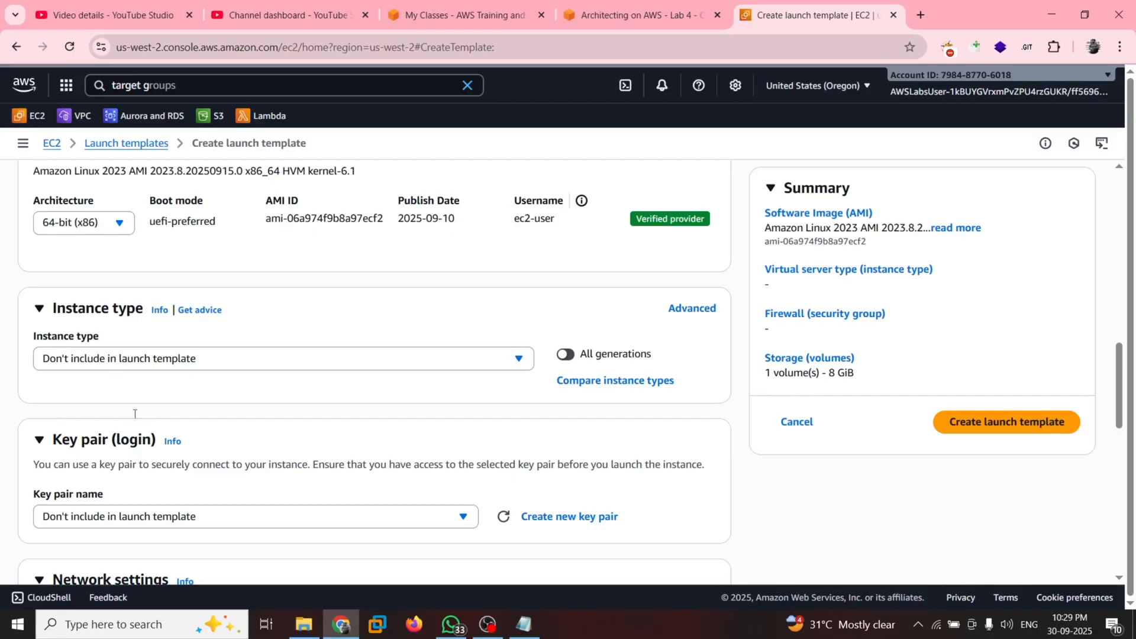
- Check the remaining Task 2 instructions in the lab guide and set the template's instance type to t3.micro
{"action": "left_click", "coordinate": [643, 16]}
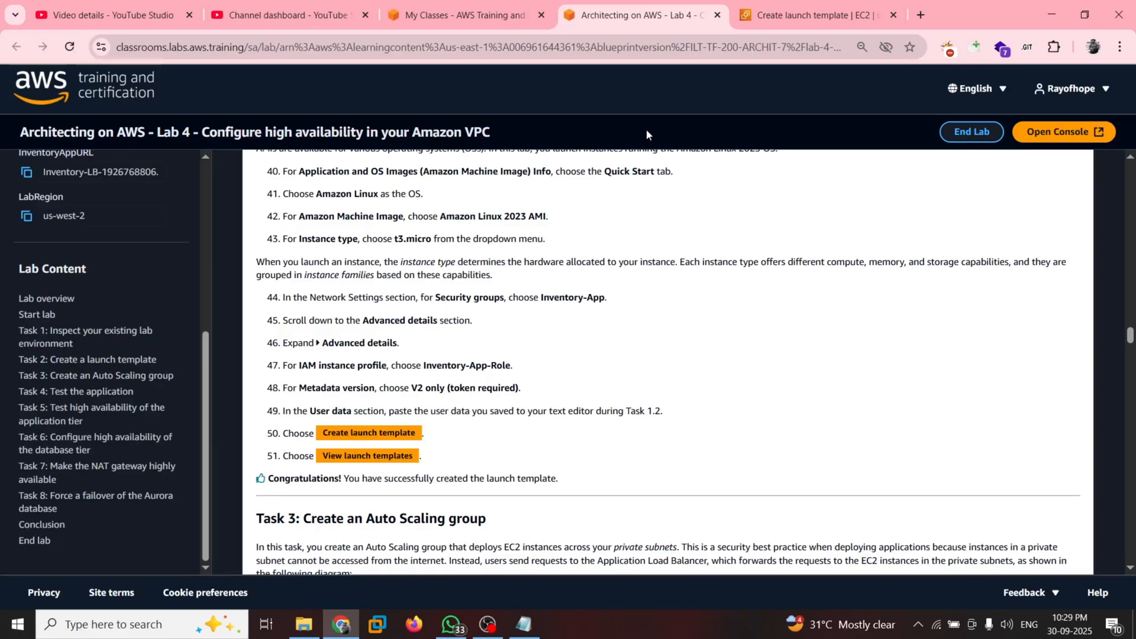
{"action": "key", "text": "ctrl+Tab"}
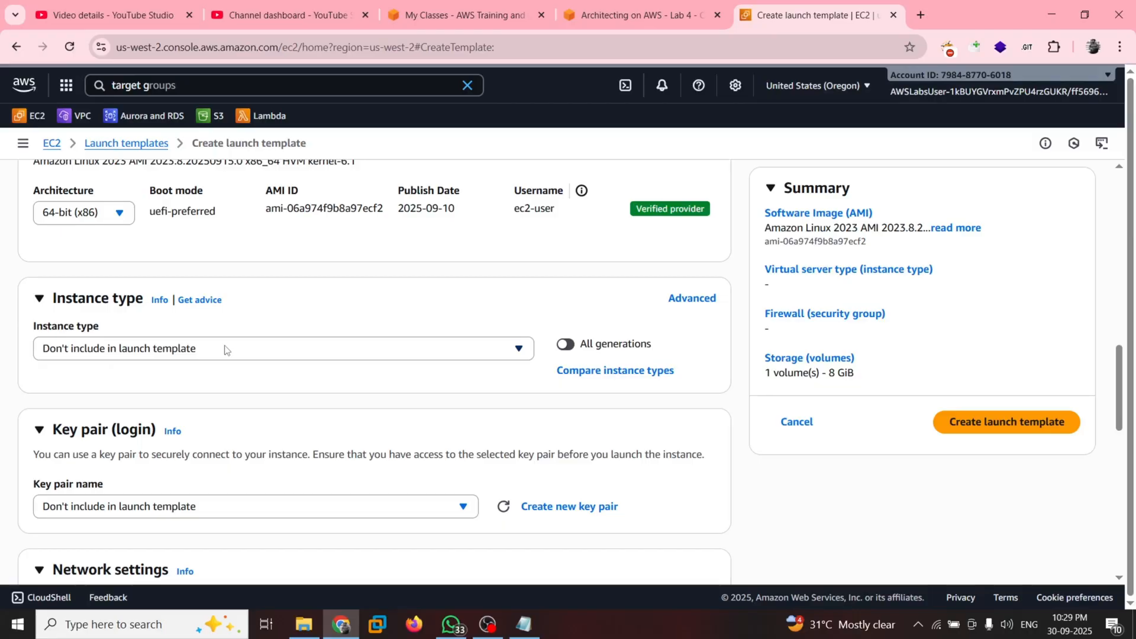
{"action": "key", "text": "ctrl+shift+Tab"}
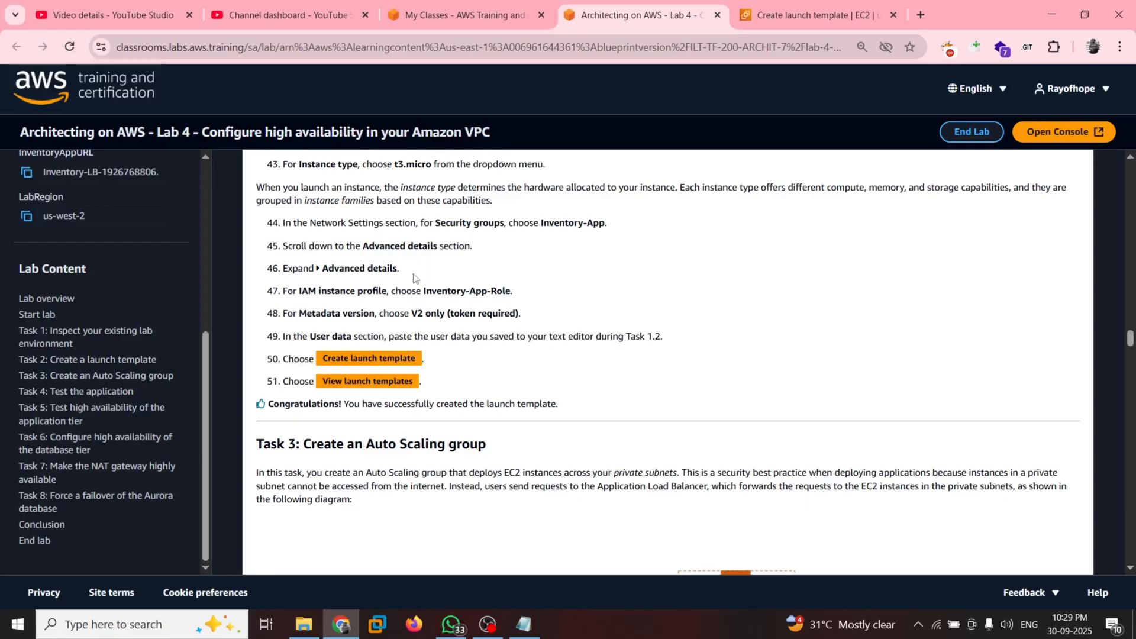
{"action": "scroll", "coordinate": [577, 240], "scroll_direction": "up", "scroll_amount": 1}
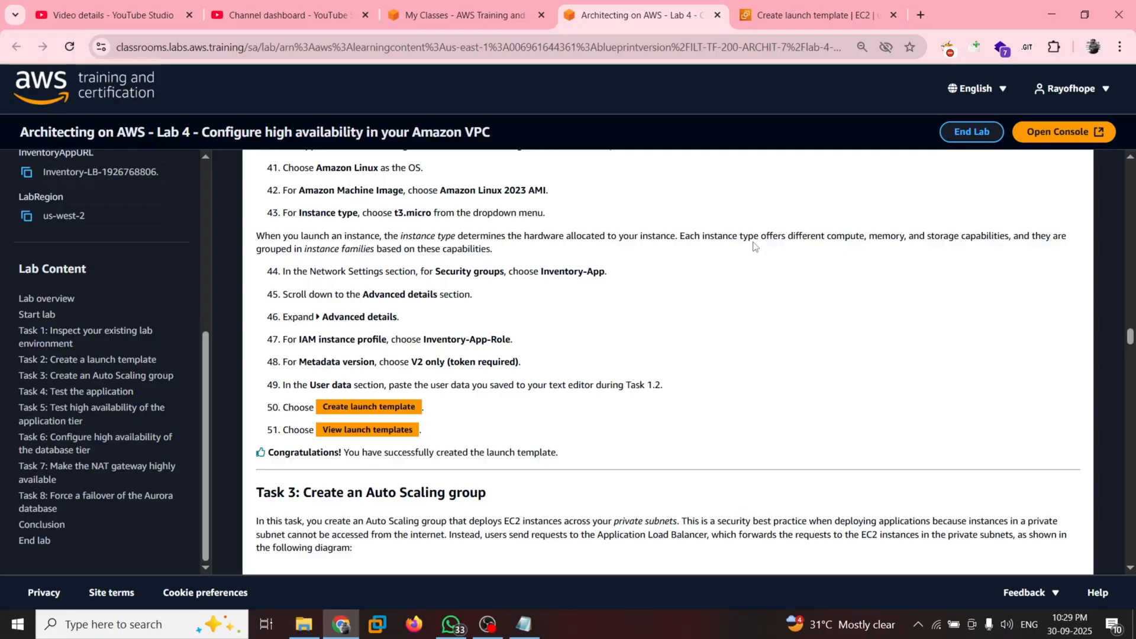
{"action": "key", "text": "ctrl+Tab"}
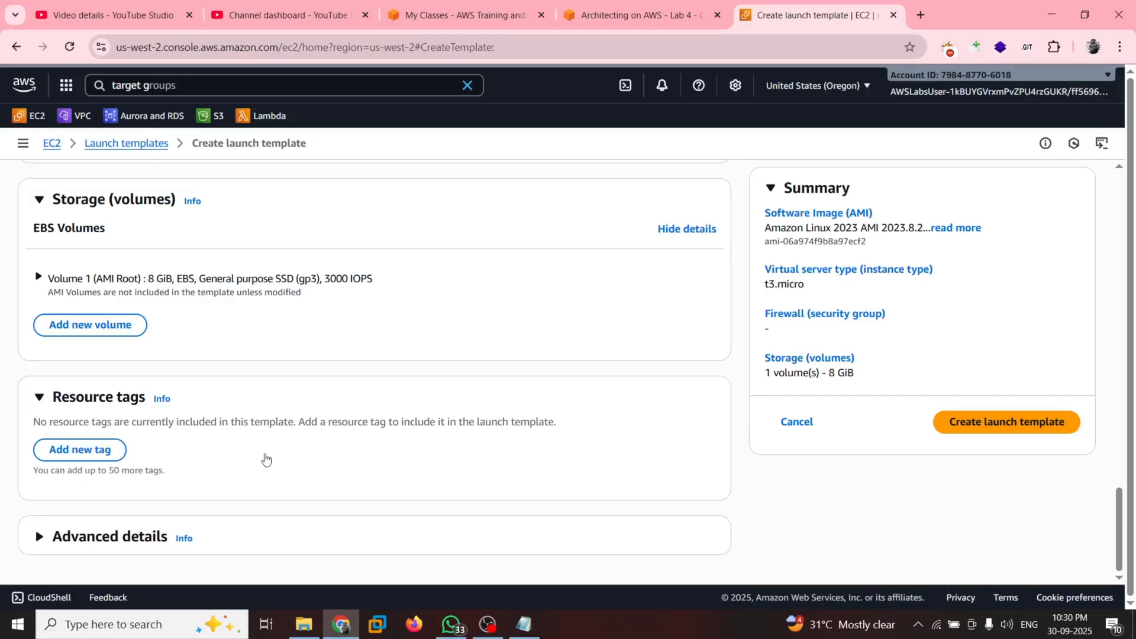
- Review the template form and choose the existing Inventory-App security group in the network settings
{"action": "scroll", "coordinate": [270, 403], "scroll_direction": "up", "scroll_amount": 20}
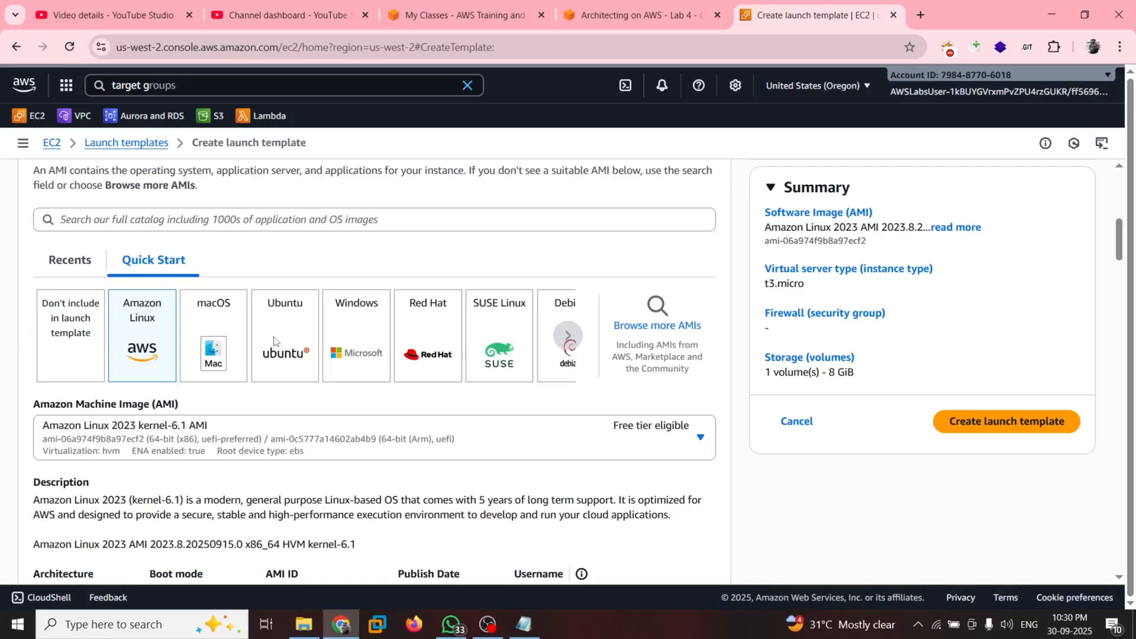
{"action": "scroll", "coordinate": [274, 341], "scroll_direction": "down", "scroll_amount": 10}
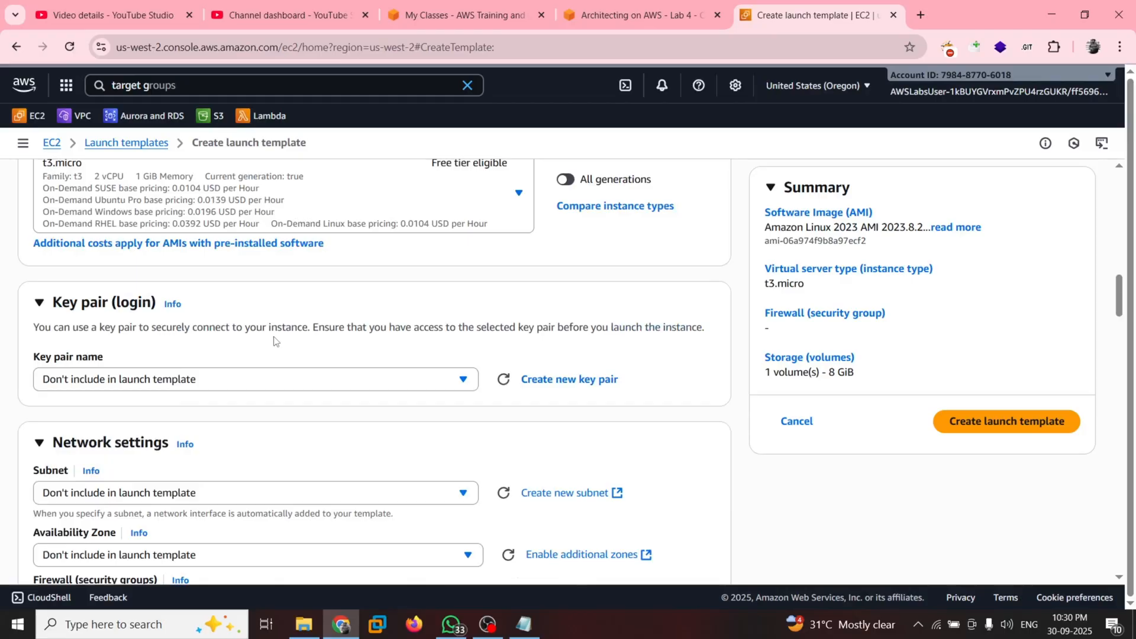
{"action": "scroll", "coordinate": [273, 341], "scroll_direction": "down", "scroll_amount": 4}
{"action": "scroll", "coordinate": [266, 381], "scroll_direction": "down", "scroll_amount": 1}
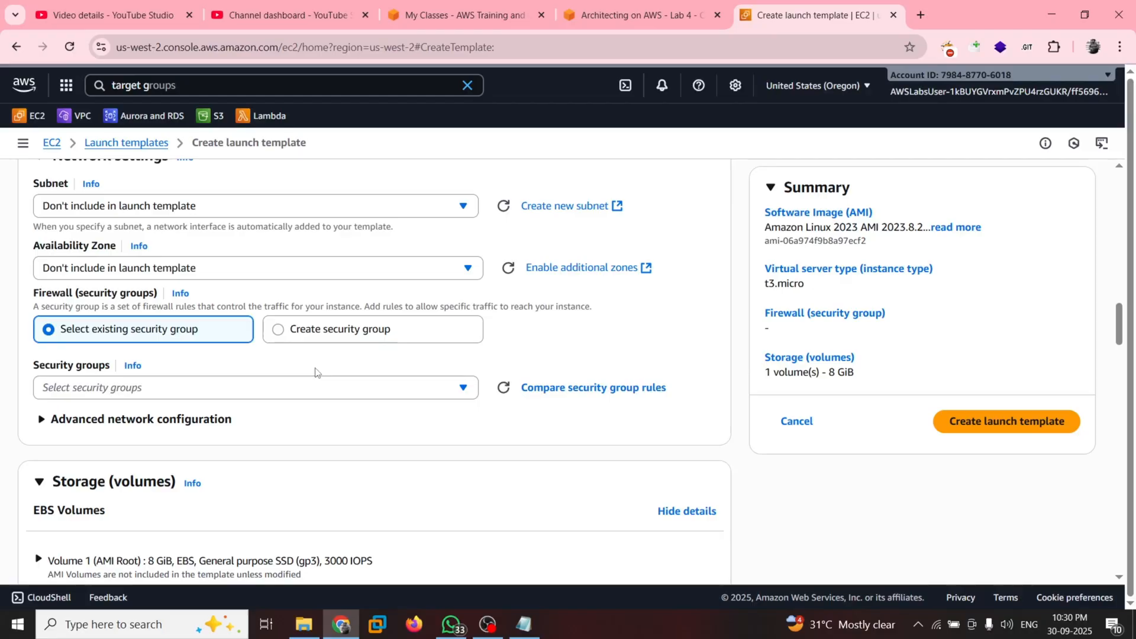
- Check the advanced settings in the lab guide, select V2 only (token required) as metadata version, and create the launch template
{"action": "key", "text": "ctrl+shift+Tab"}
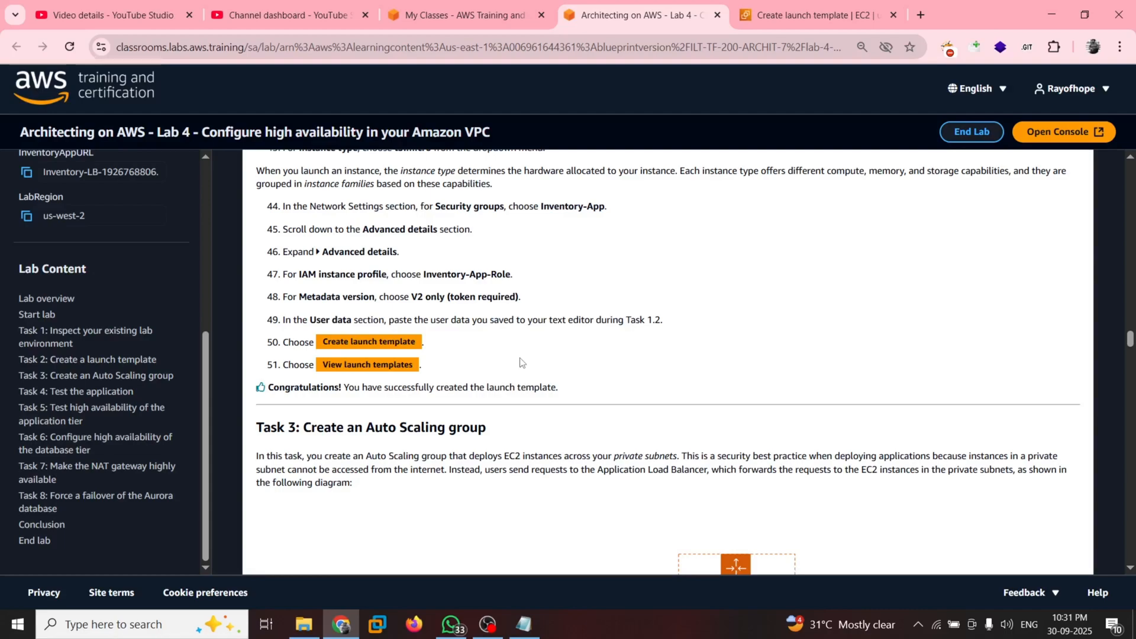
{"action": "key", "text": "ctrl+Tab"}
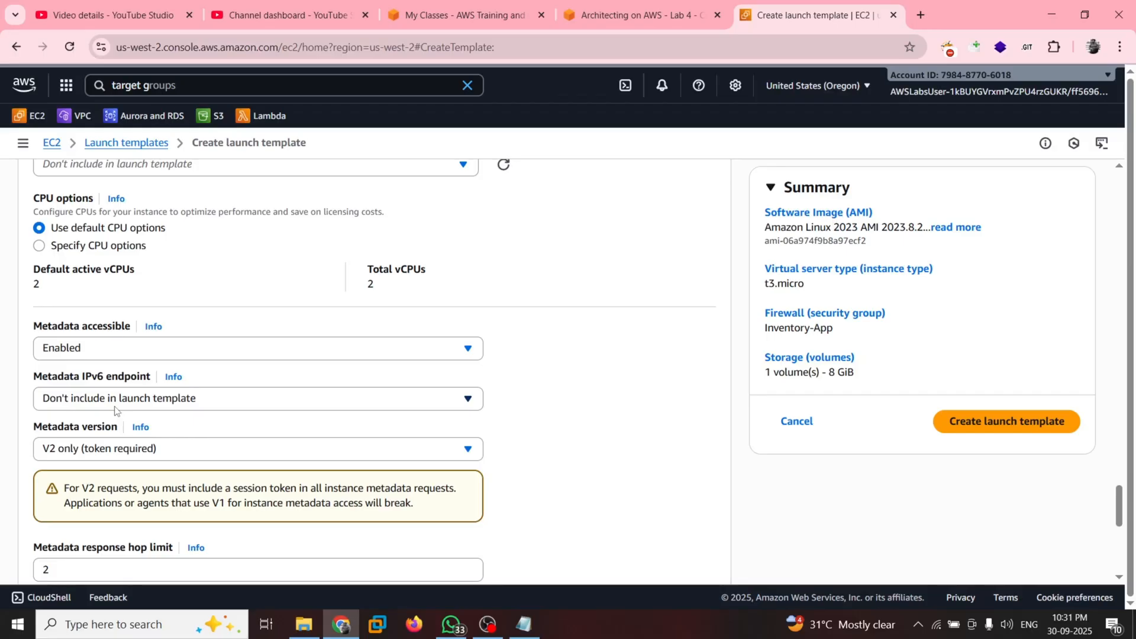
{"action": "left_click", "coordinate": [115, 449]}
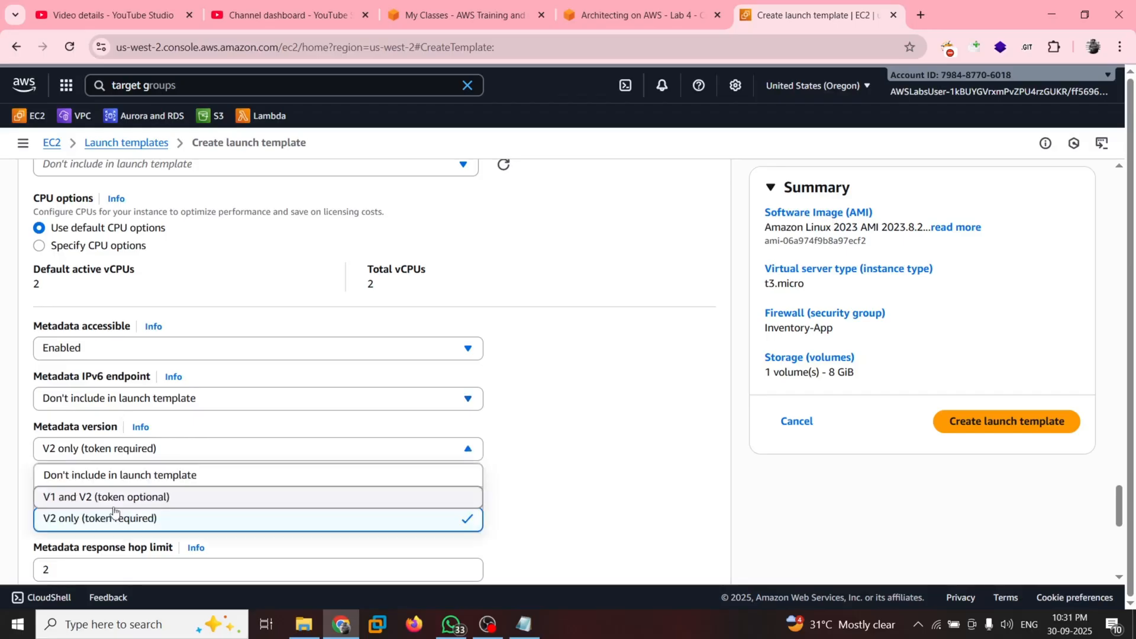
{"action": "left_click", "coordinate": [114, 513]}
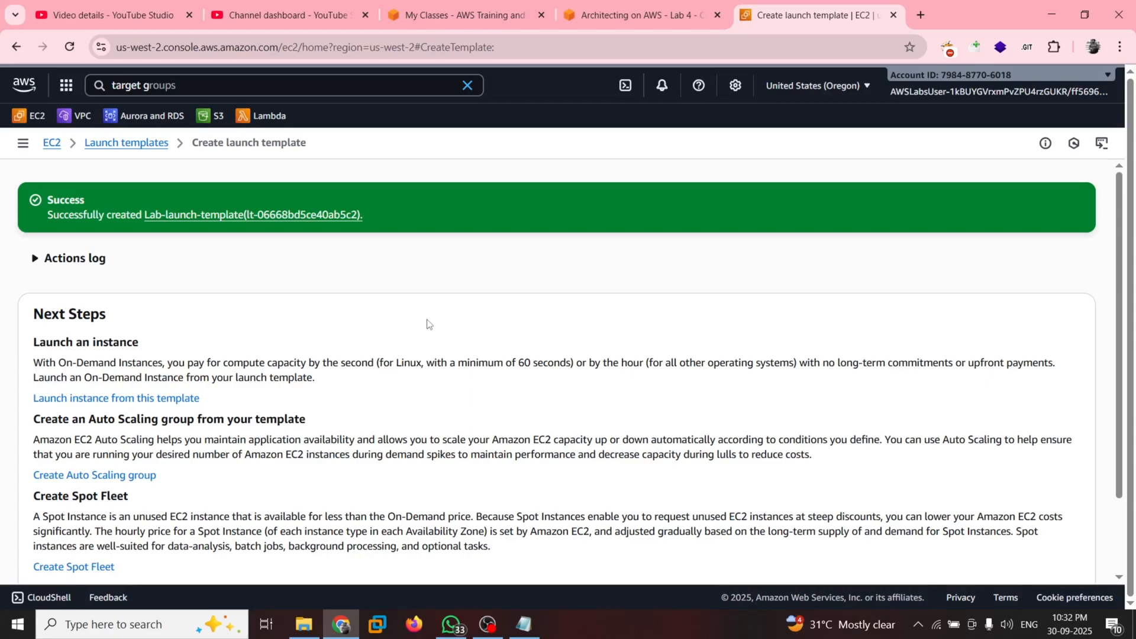
- Read the Task 3 instructions in the lab guide and copy the Auto Scaling group name Inventory-ASG
{"action": "scroll", "coordinate": [578, 239], "scroll_direction": "down", "scroll_amount": 2}
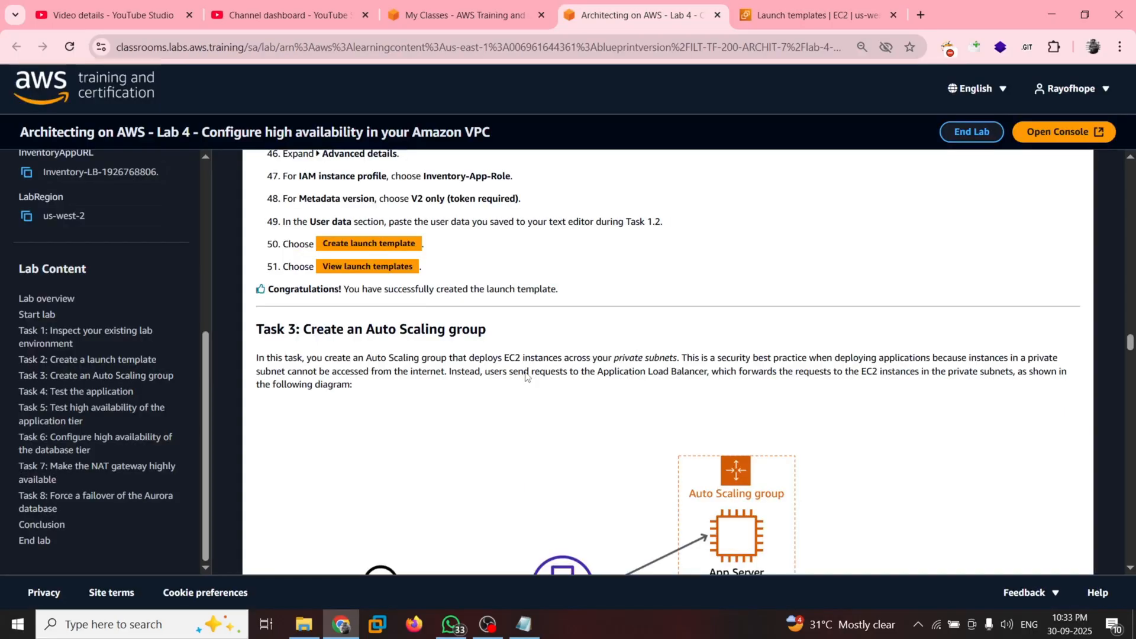
{"action": "scroll", "coordinate": [526, 377], "scroll_direction": "down", "scroll_amount": 2}
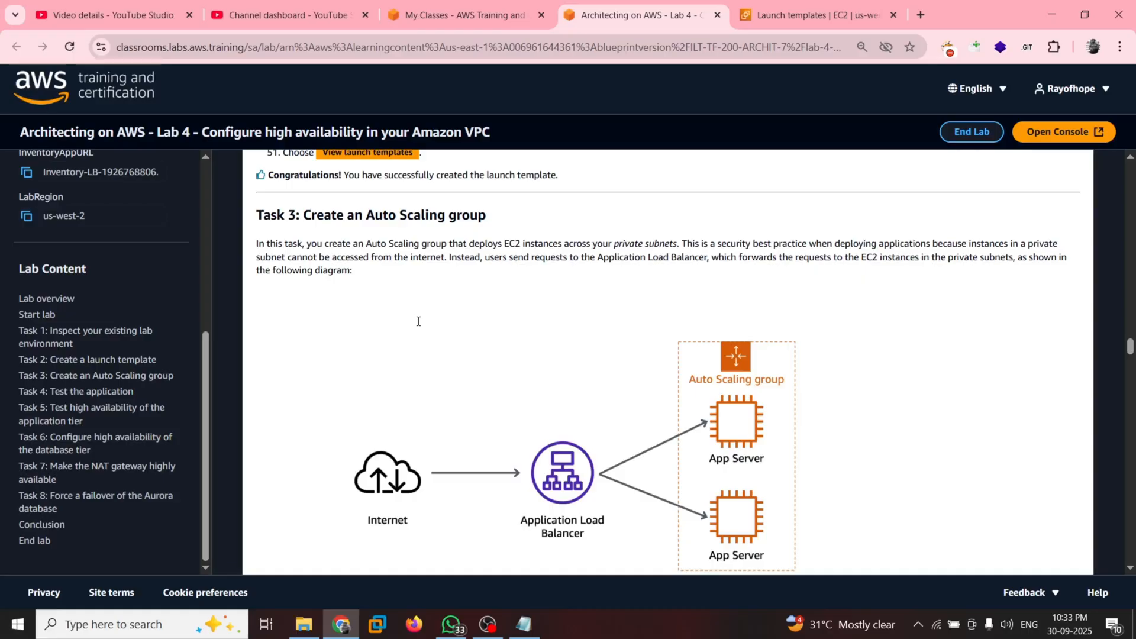
{"action": "scroll", "coordinate": [417, 321], "scroll_direction": "down", "scroll_amount": 7}
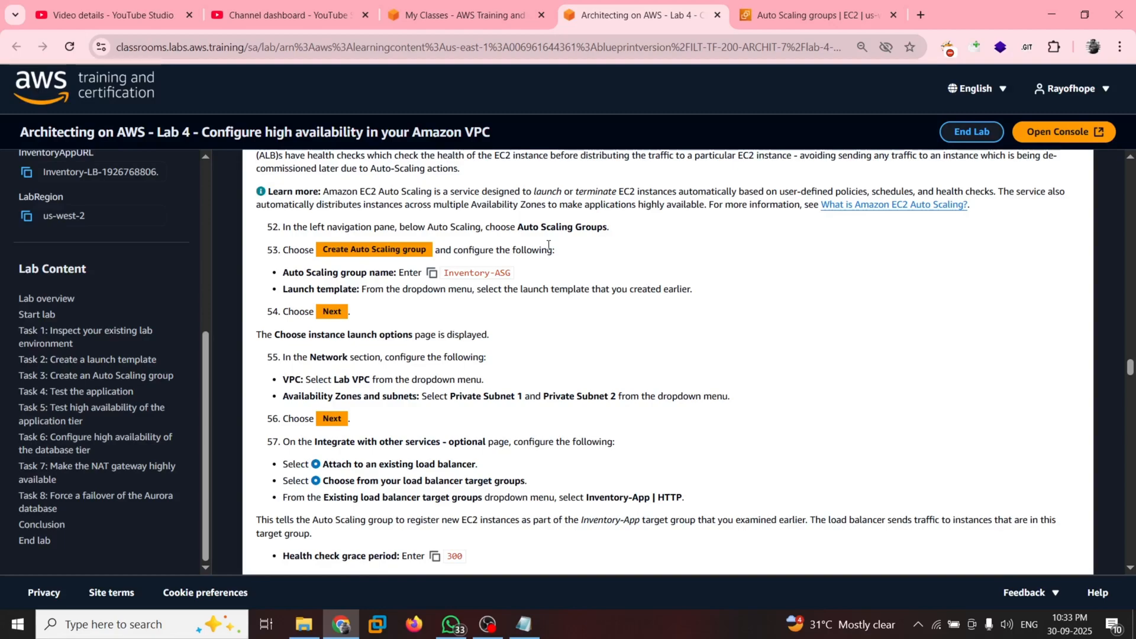
{"action": "left_click", "coordinate": [433, 274]}
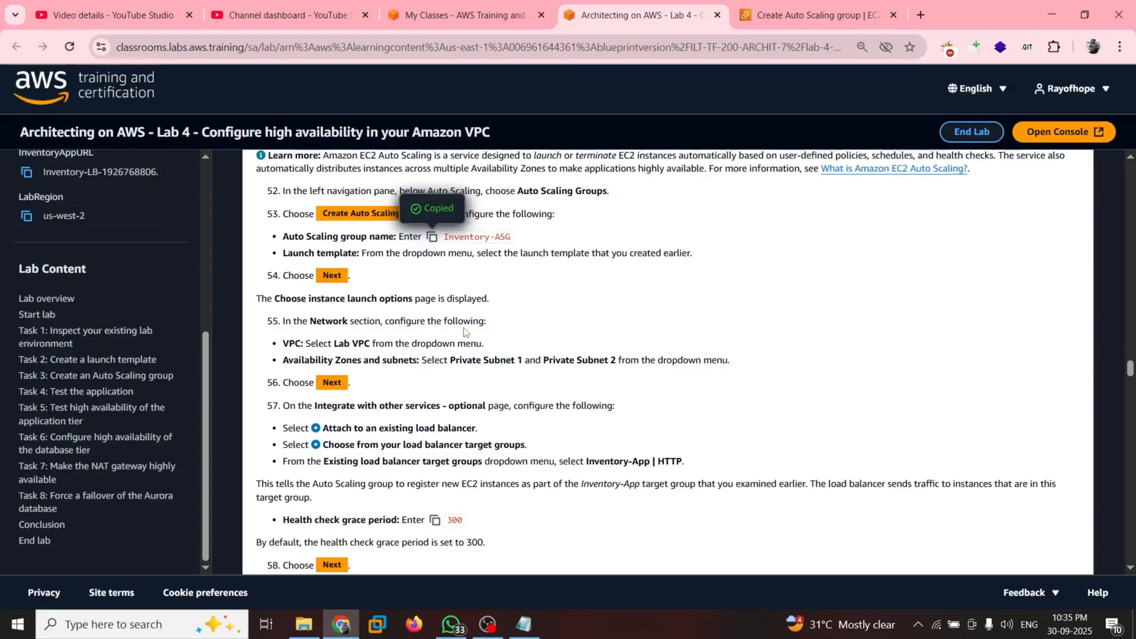
- Set the Auto Scaling group's network to Lab VPC with Private Subnet 1 and Private Subnet 2, and continue to the service integration page
{"action": "key", "text": "ctrl+Tab"}
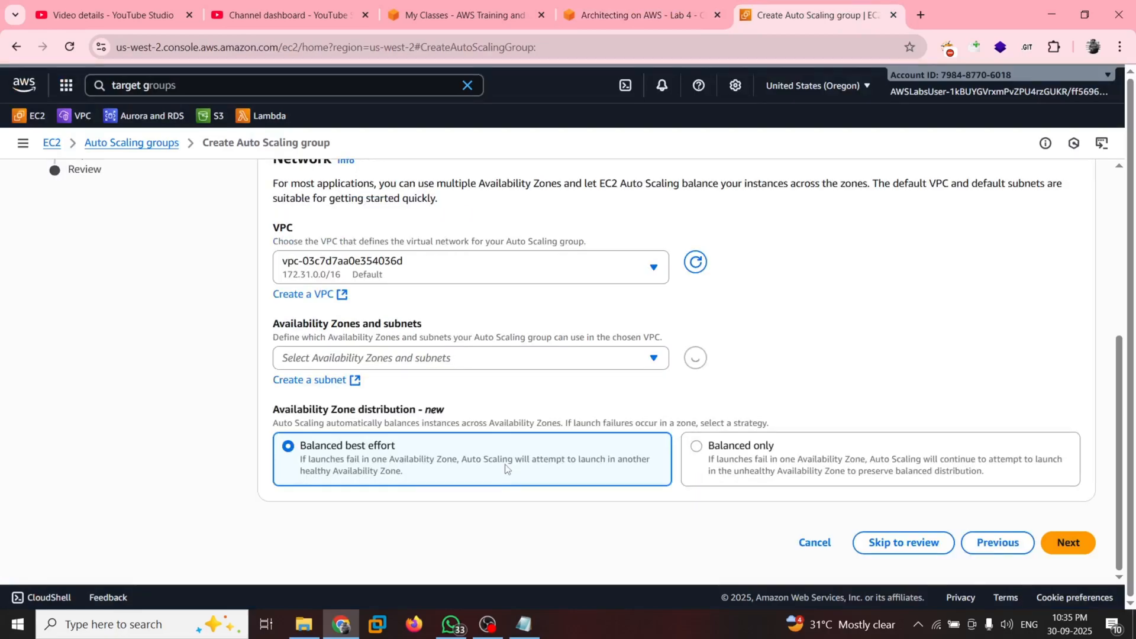
{"action": "scroll", "coordinate": [533, 379], "scroll_direction": "up", "scroll_amount": 2}
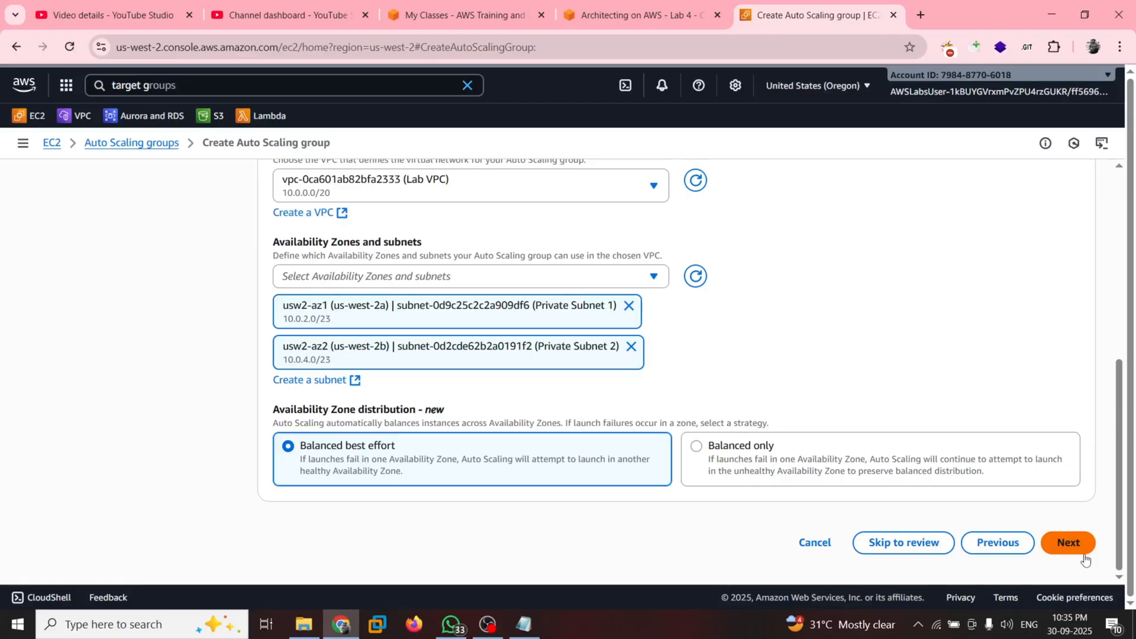
{"action": "left_click", "coordinate": [1083, 557]}
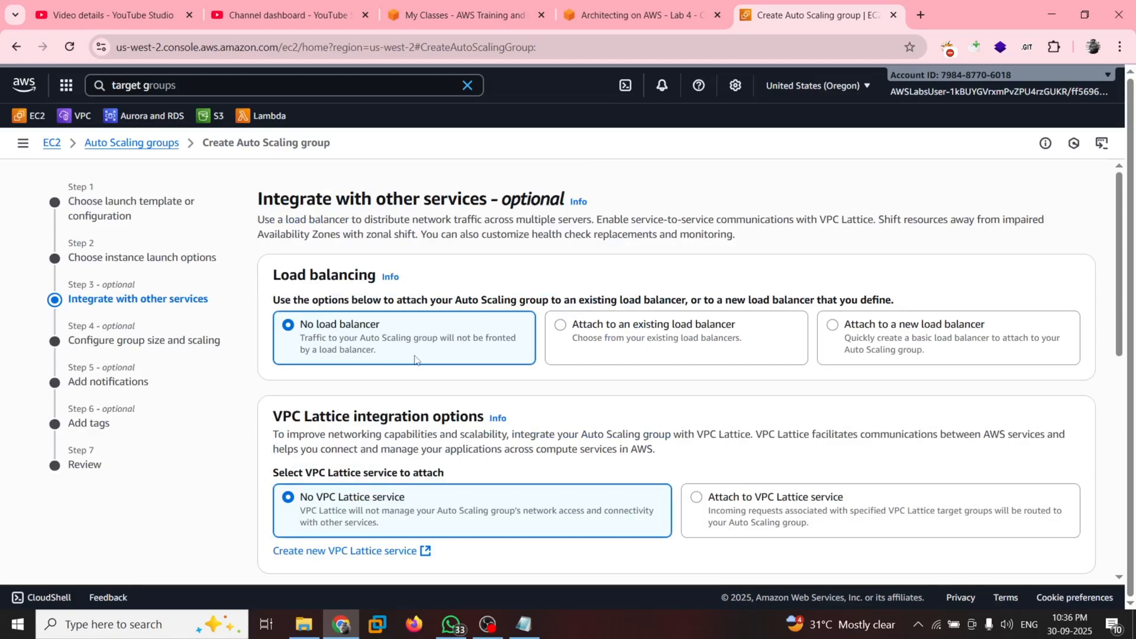
- Attach the Auto Scaling group to an existing load balancer through its target groups and continue to the group size page
{"action": "left_click", "coordinate": [559, 341]}
{"action": "scroll", "coordinate": [532, 352], "scroll_direction": "down", "scroll_amount": 1}
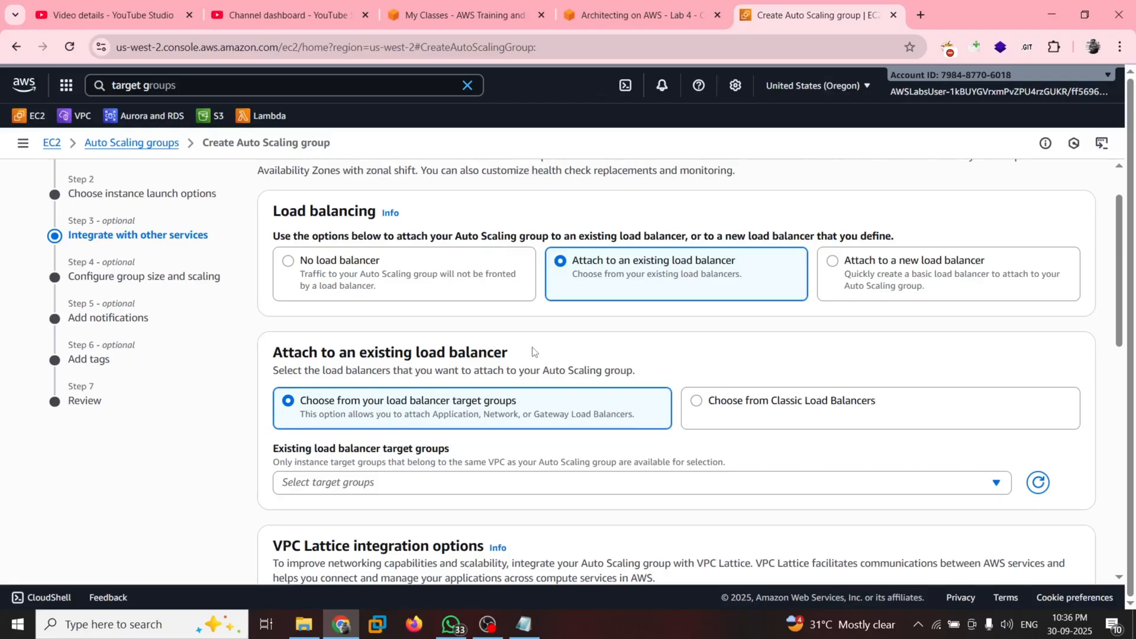
{"action": "scroll", "coordinate": [532, 351], "scroll_direction": "down", "scroll_amount": 2}
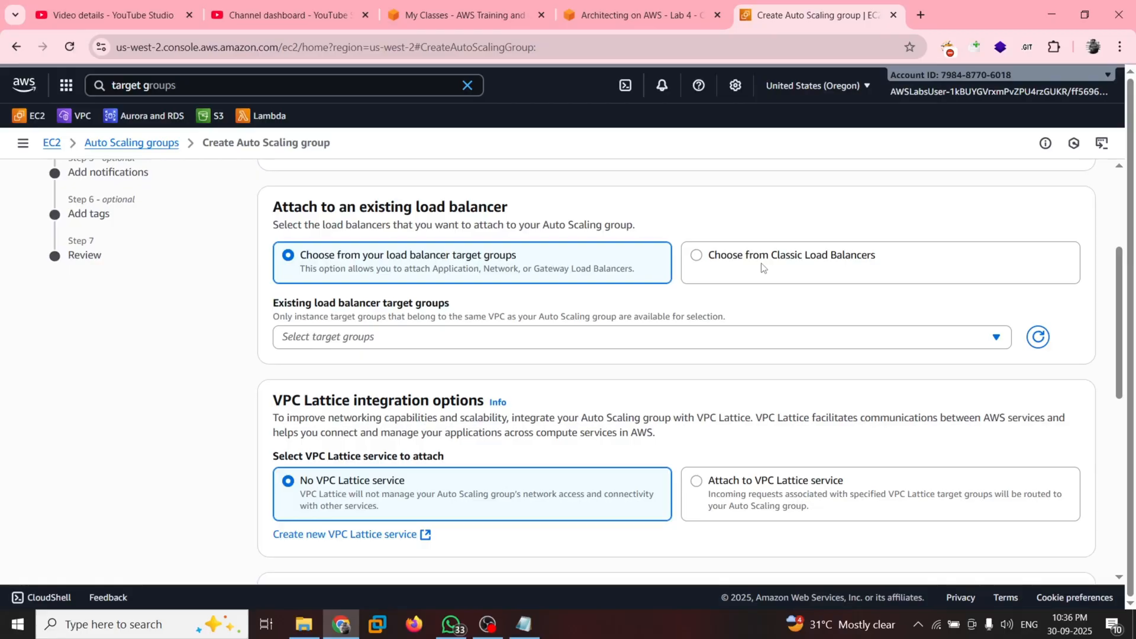
{"action": "scroll", "coordinate": [307, 416], "scroll_direction": "down", "scroll_amount": 6}
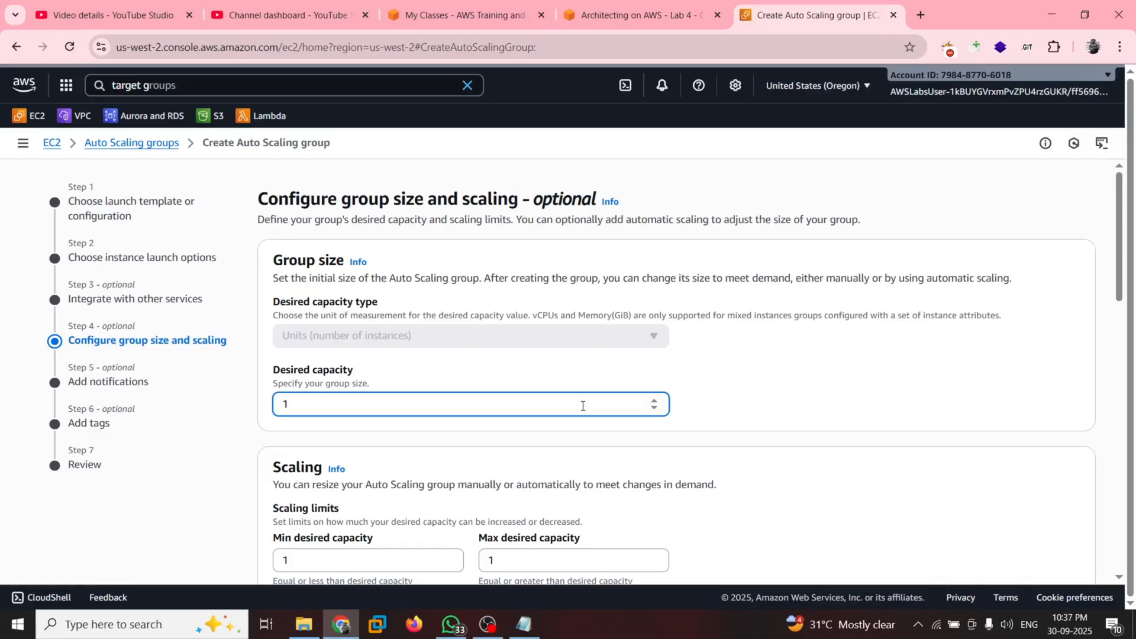
- Following the lab guide, set desired, minimum and maximum capacity to 2 and add a tag with key Name and value Inventory-App
{"action": "key", "text": "ctrl+shift+Tab"}
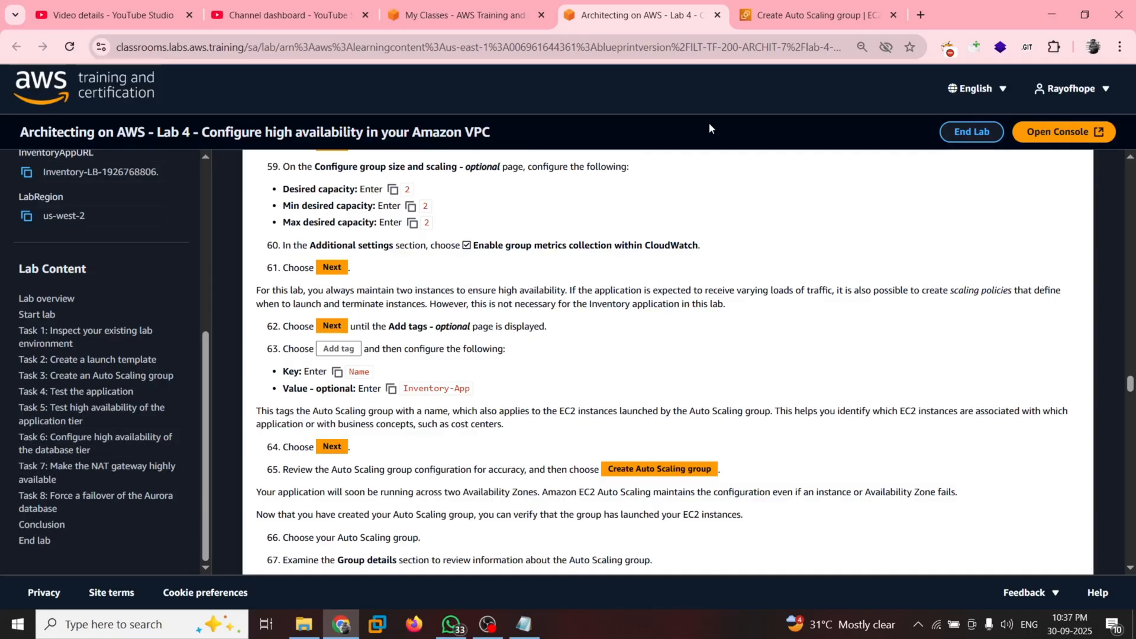
{"action": "key", "text": "ctrl+Tab"}
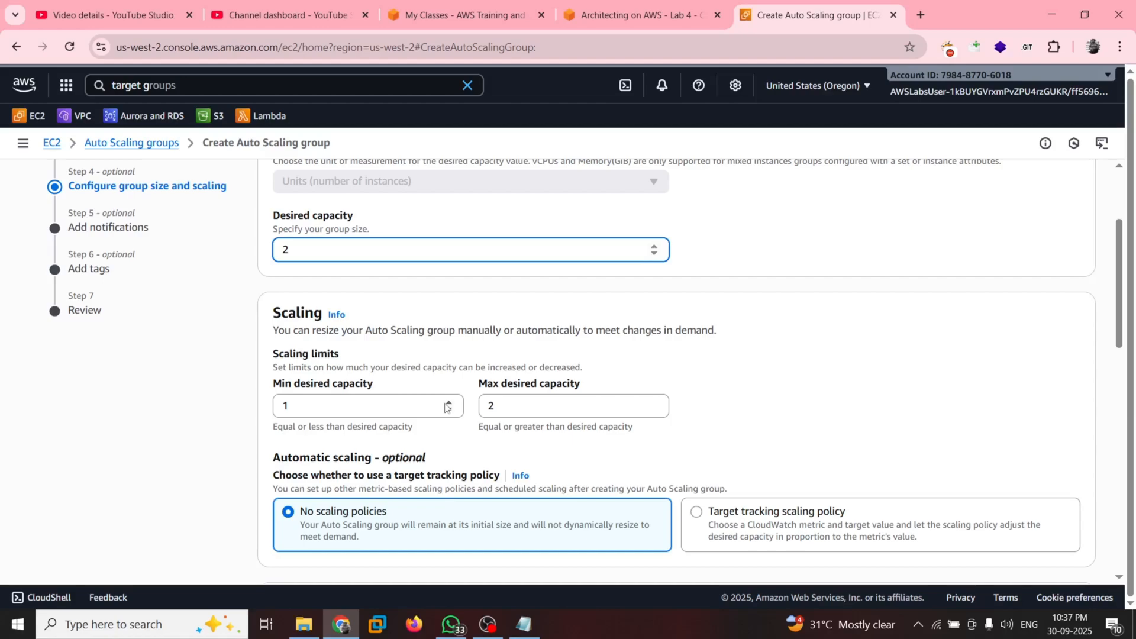
{"action": "left_click", "coordinate": [626, 5]}
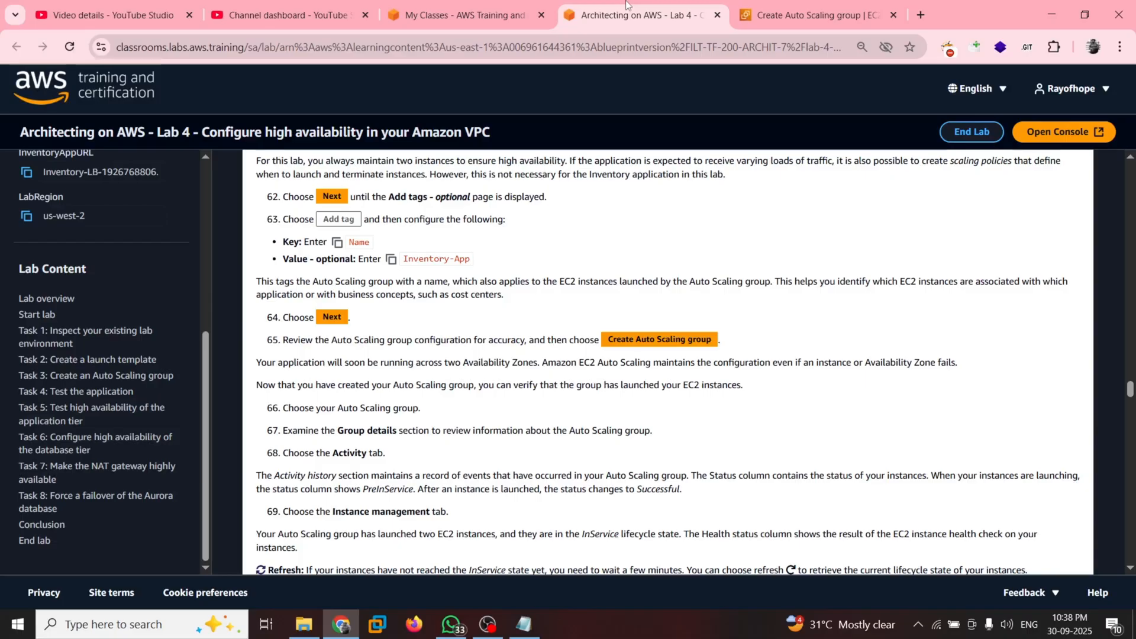
{"action": "scroll", "coordinate": [382, 207], "scroll_direction": "up", "scroll_amount": 1}
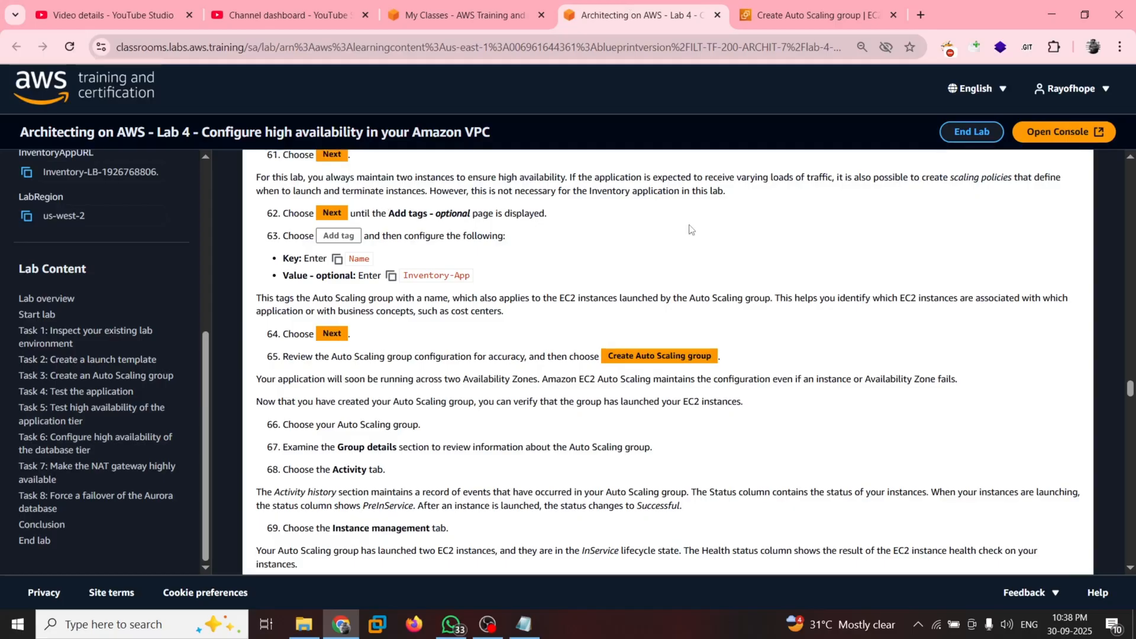
{"action": "scroll", "coordinate": [335, 245], "scroll_direction": "down", "scroll_amount": 1}
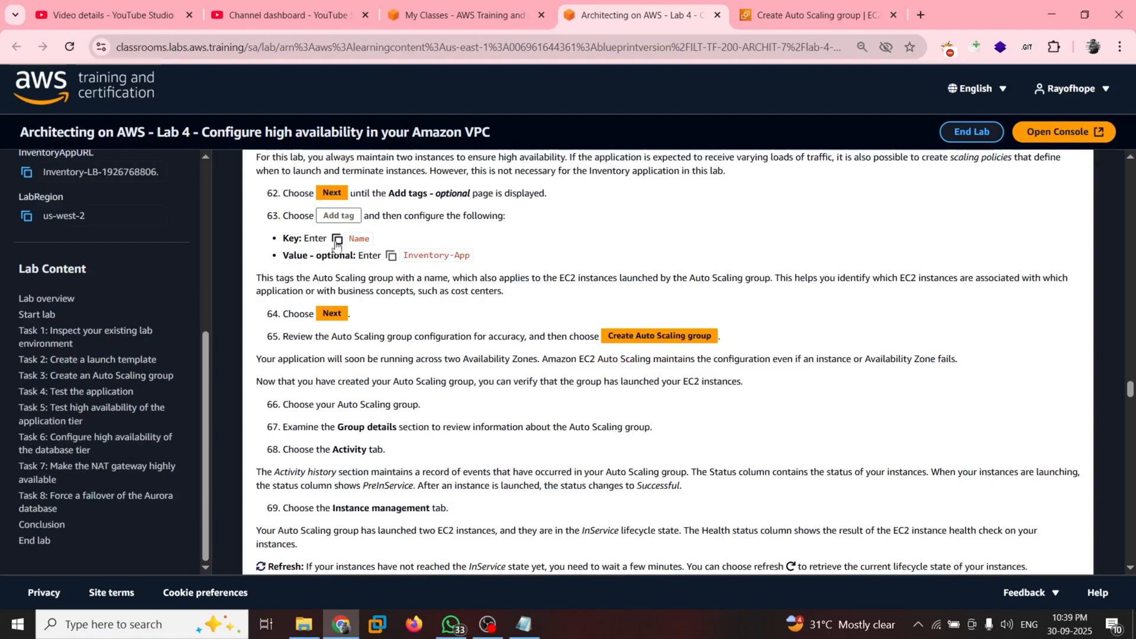
{"action": "key", "text": "ctrl+Tab"}
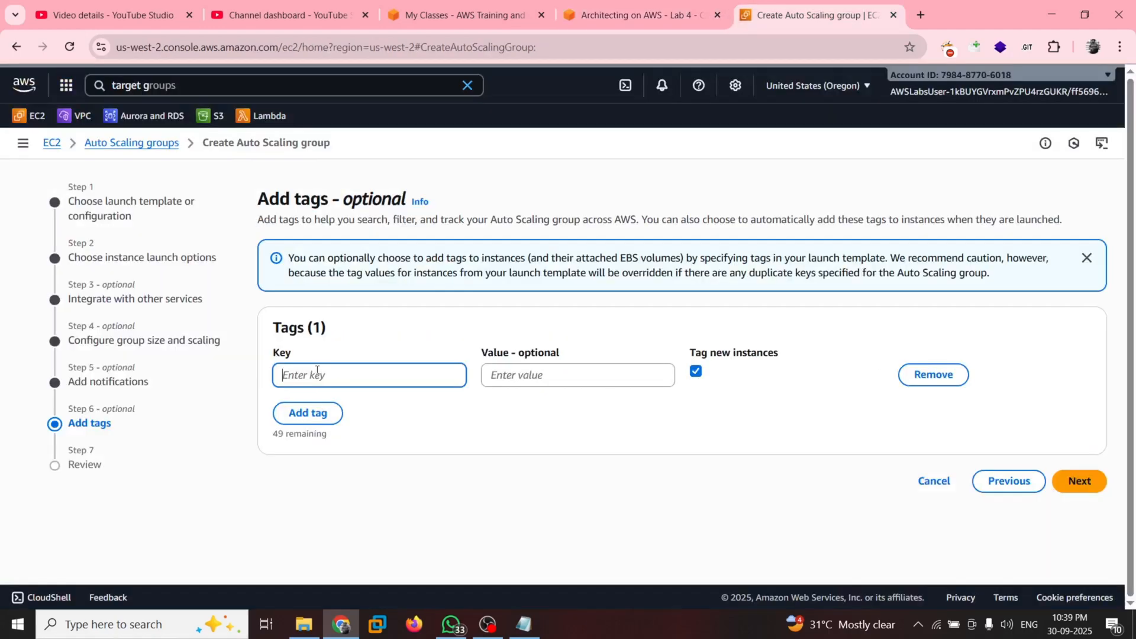
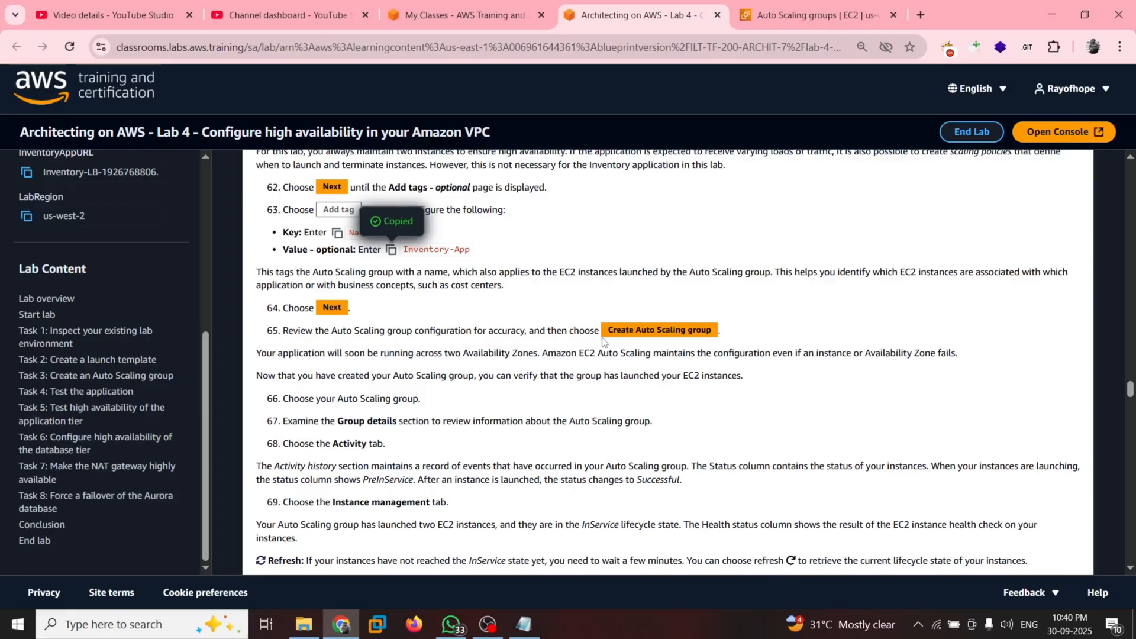
- Read the verification instructions in the lab guide and examine the instances managed by Inventory-ASG, including their lifecycle and health status
{"action": "scroll", "coordinate": [548, 280], "scroll_direction": "down", "scroll_amount": 1}
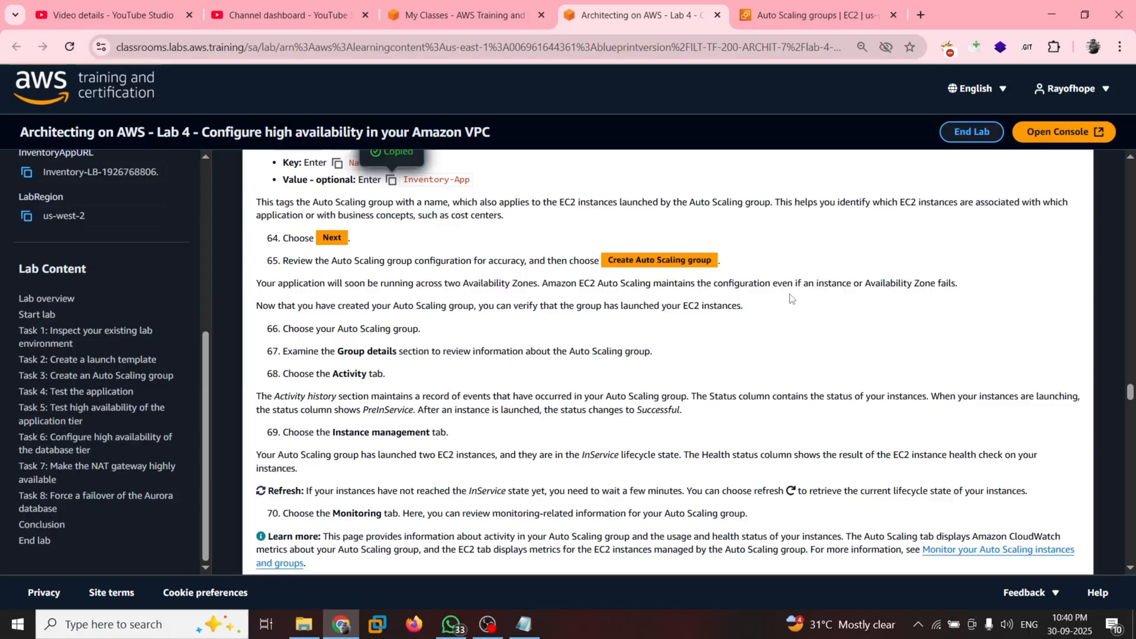
{"action": "scroll", "coordinate": [695, 243], "scroll_direction": "down", "scroll_amount": 2}
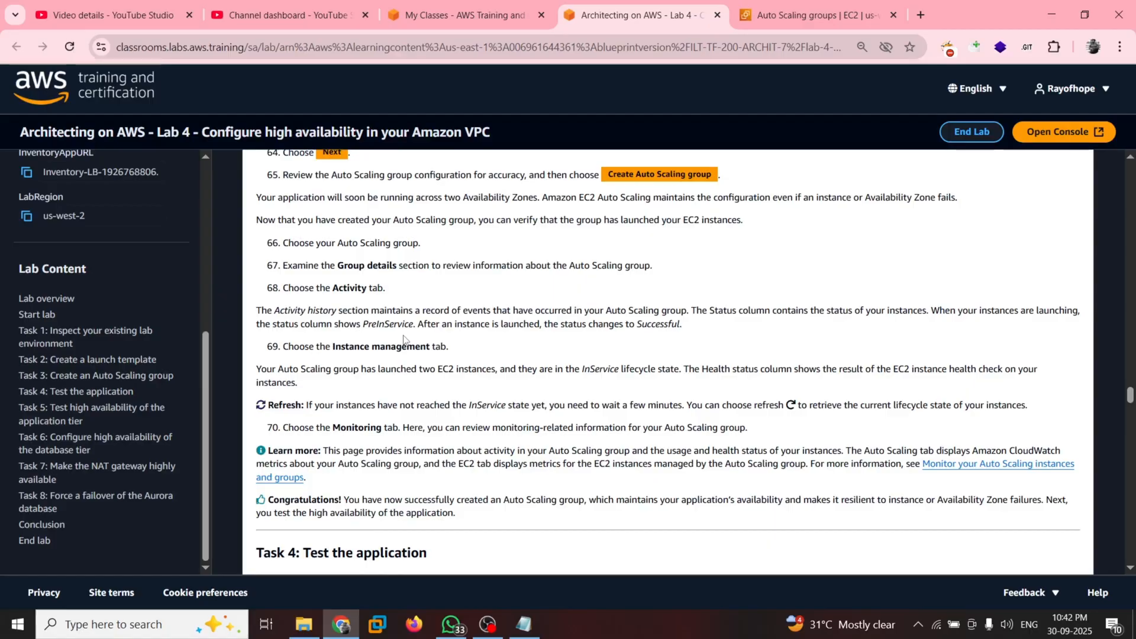
{"action": "key", "text": "ctrl+Tab"}
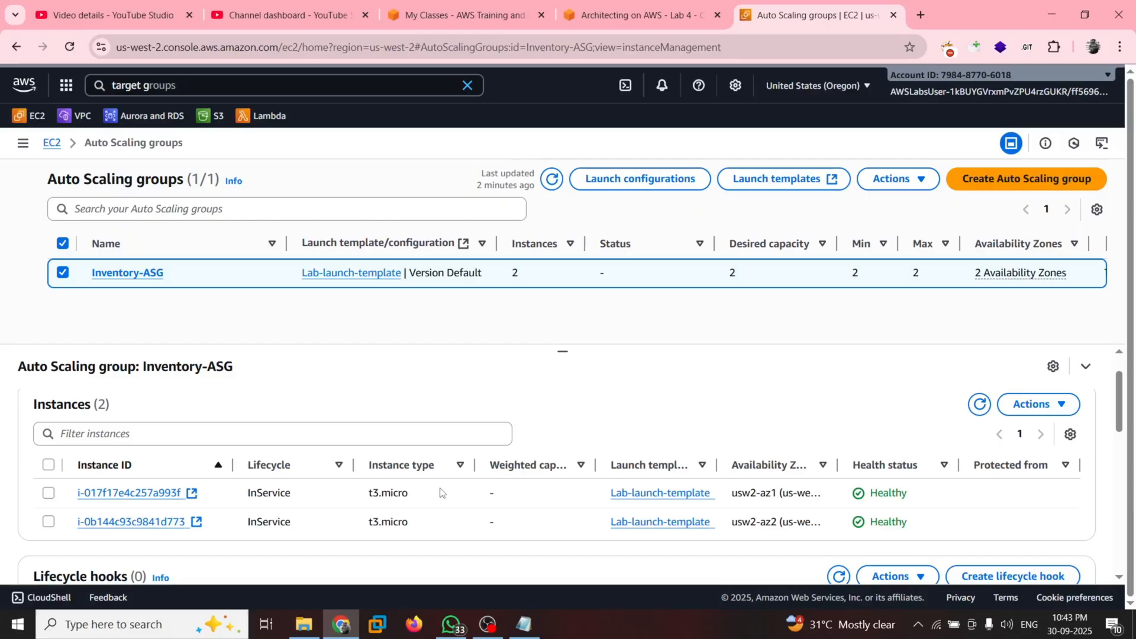
- Read the Task 4 instructions and deregister the AppServer instance from the Inventory-App target group
{"action": "key", "text": "ctrl+shift+Tab"}
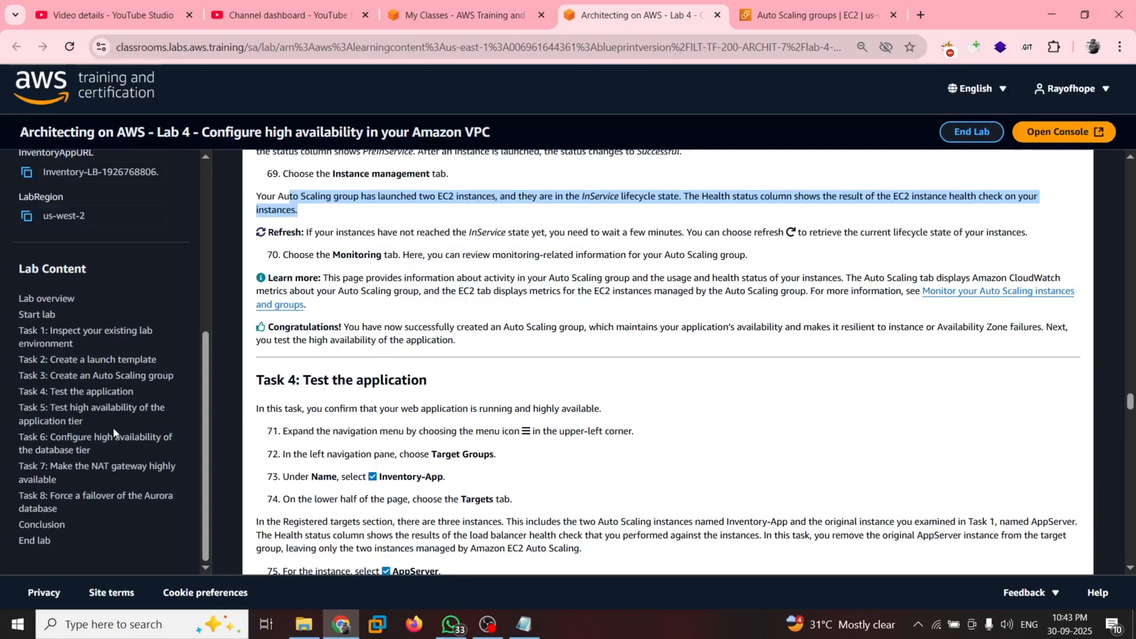
{"action": "scroll", "coordinate": [383, 392], "scroll_direction": "down", "scroll_amount": 1}
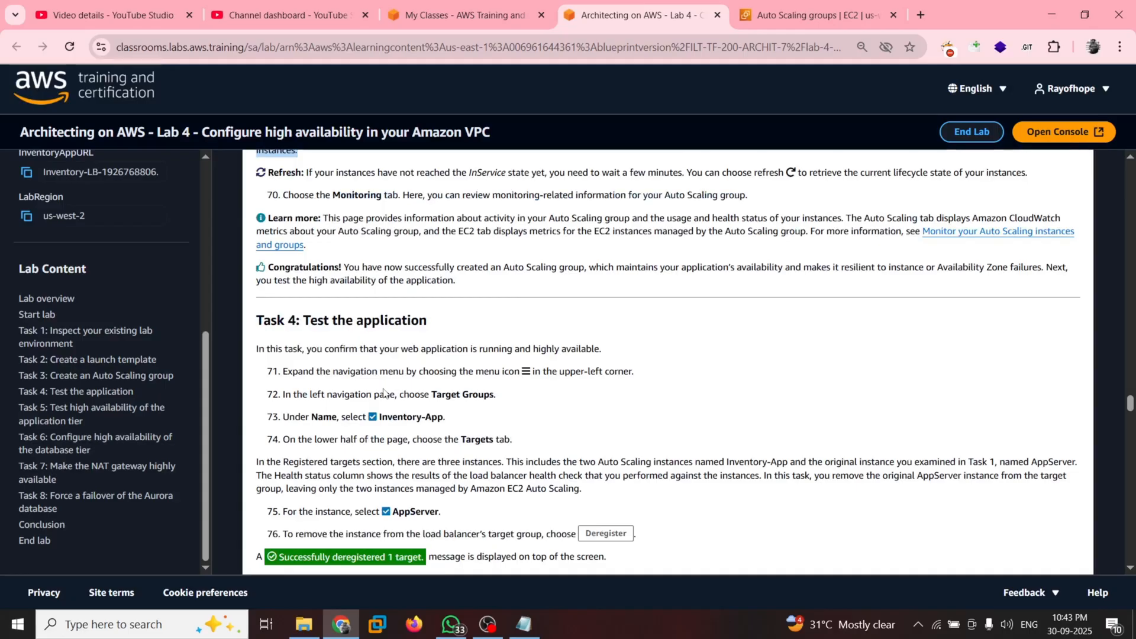
{"action": "scroll", "coordinate": [348, 312], "scroll_direction": "down", "scroll_amount": 1}
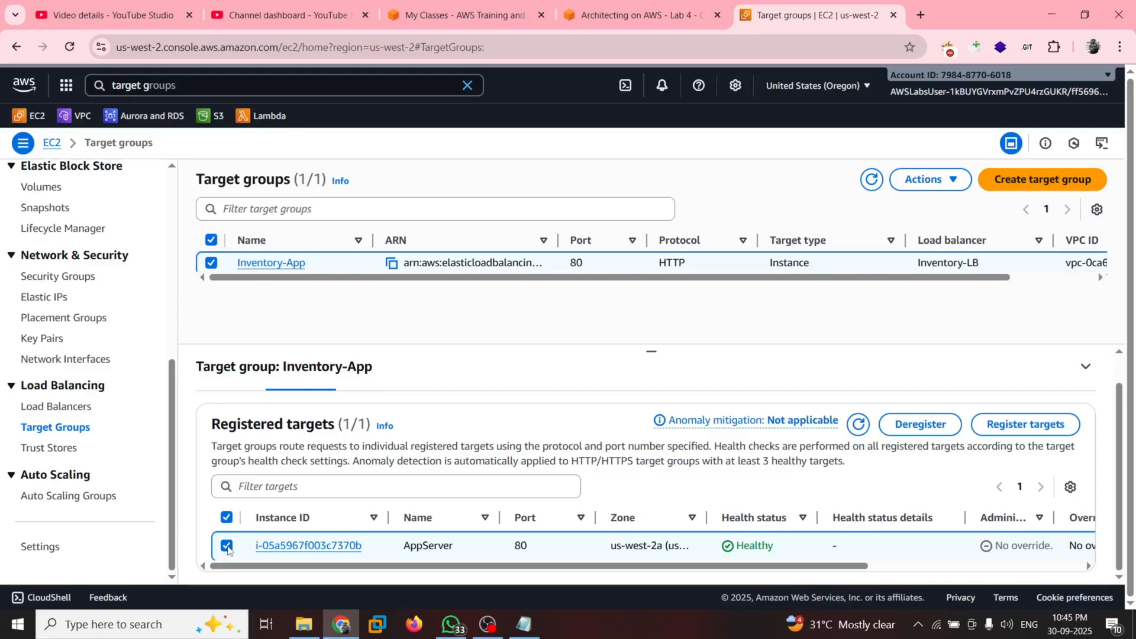
{"action": "key", "text": "ctrl+shift+Tab"}
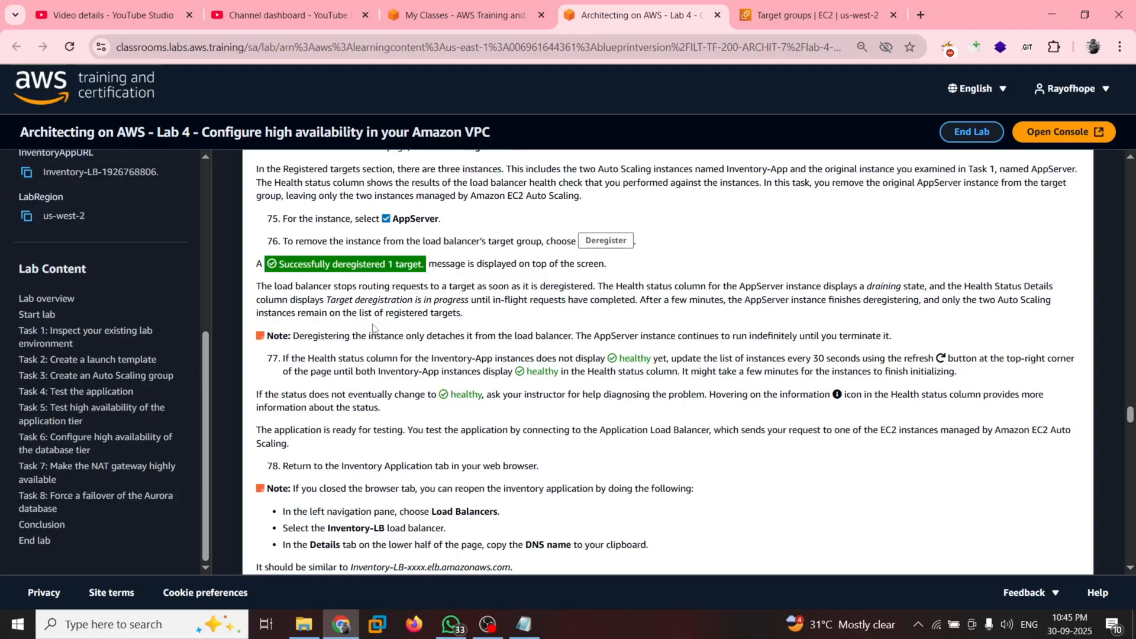
{"action": "scroll", "coordinate": [372, 328], "scroll_direction": "down", "scroll_amount": 1}
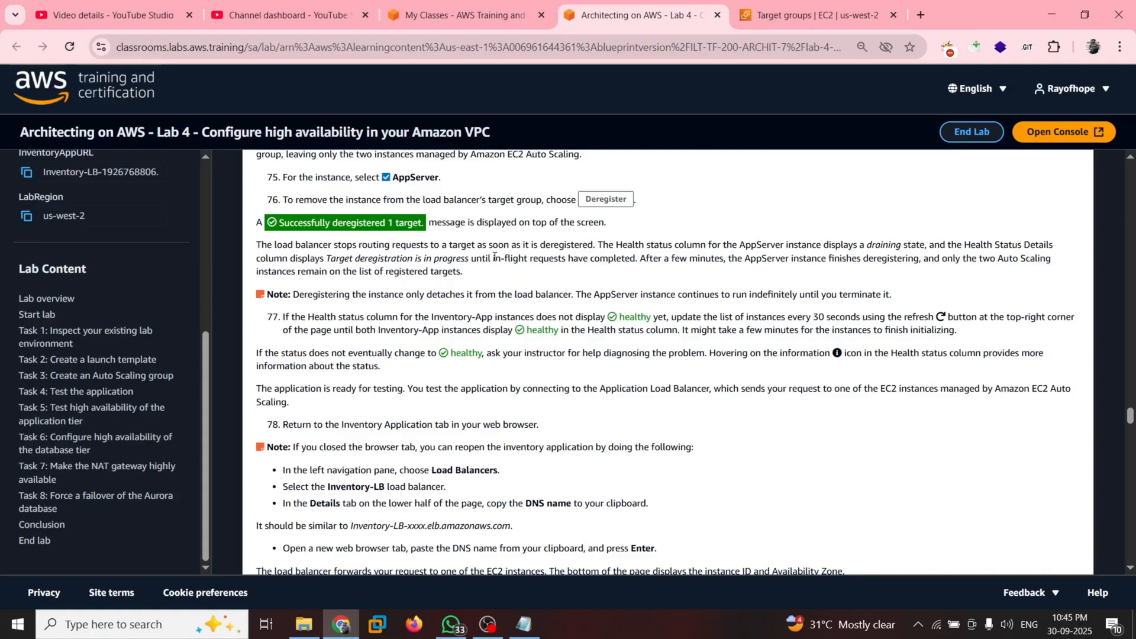
{"action": "key", "text": "ctrl+Tab"}
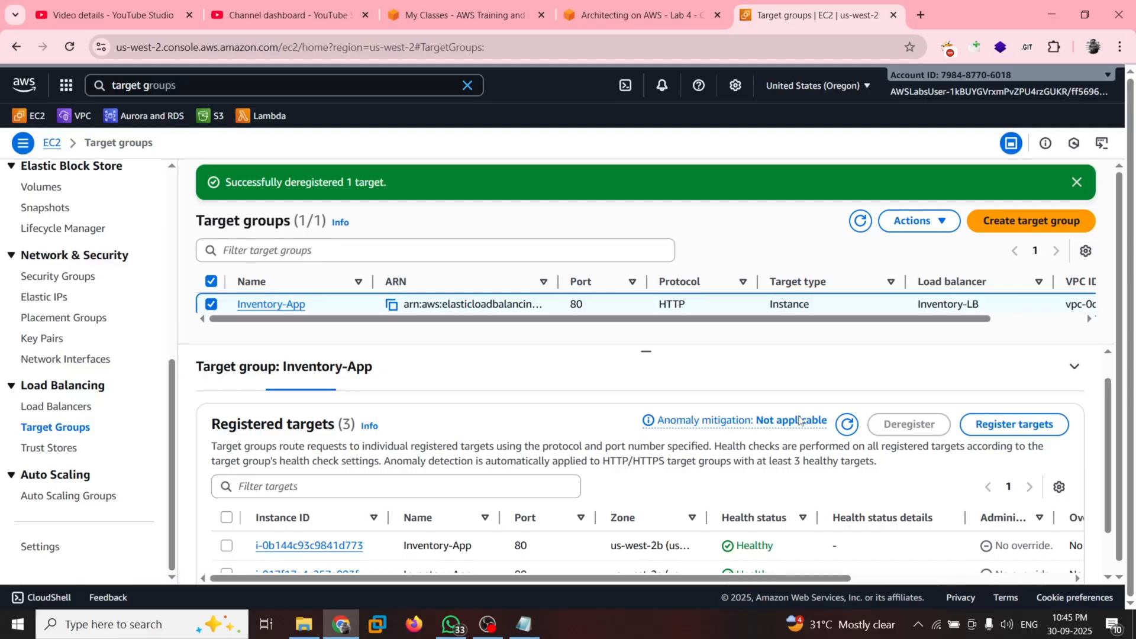
- Copy the InventoryAppSettingsPageURL from the lab resources, then test the Inventory application by reloading its page
{"action": "key", "text": "ctrl+shift+Tab"}
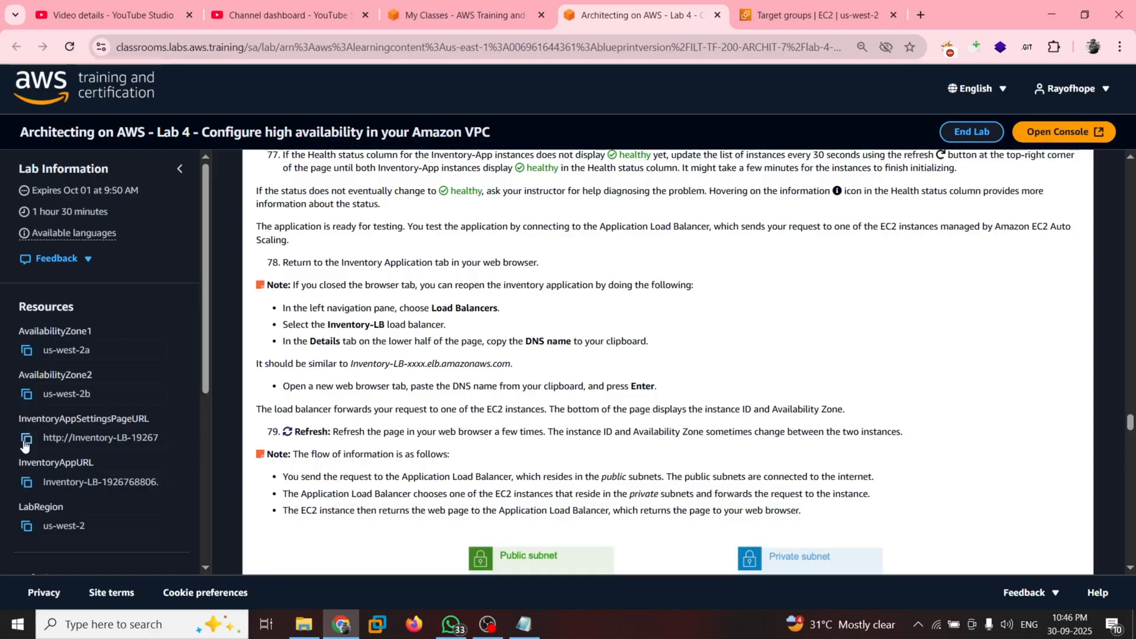
{"action": "left_click", "coordinate": [25, 441]}
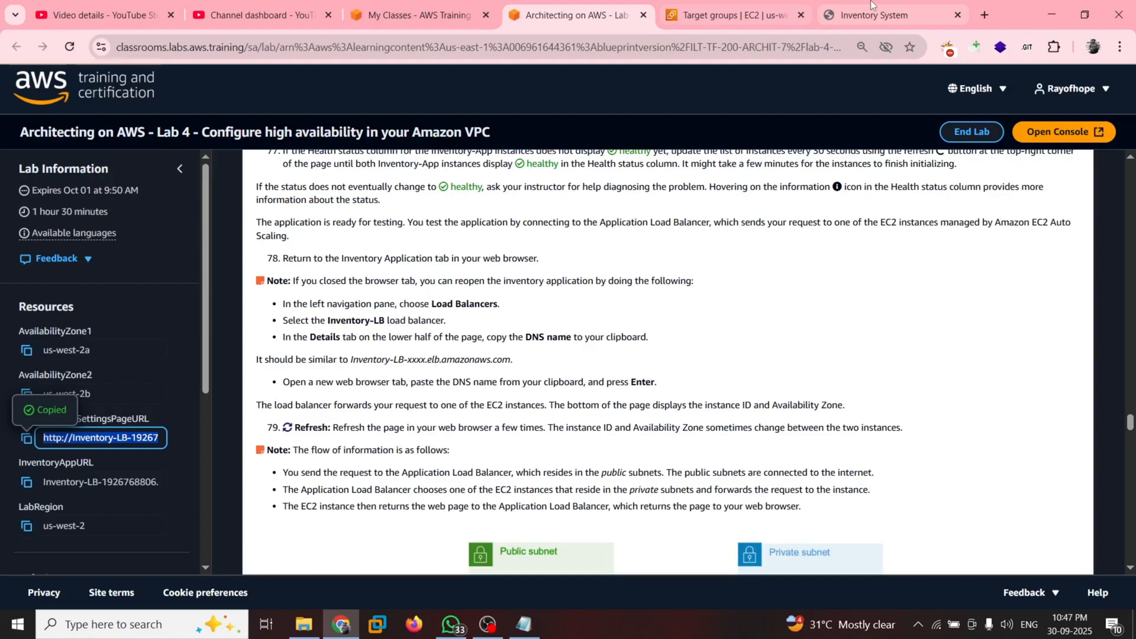
{"action": "left_click", "coordinate": [872, 12]}
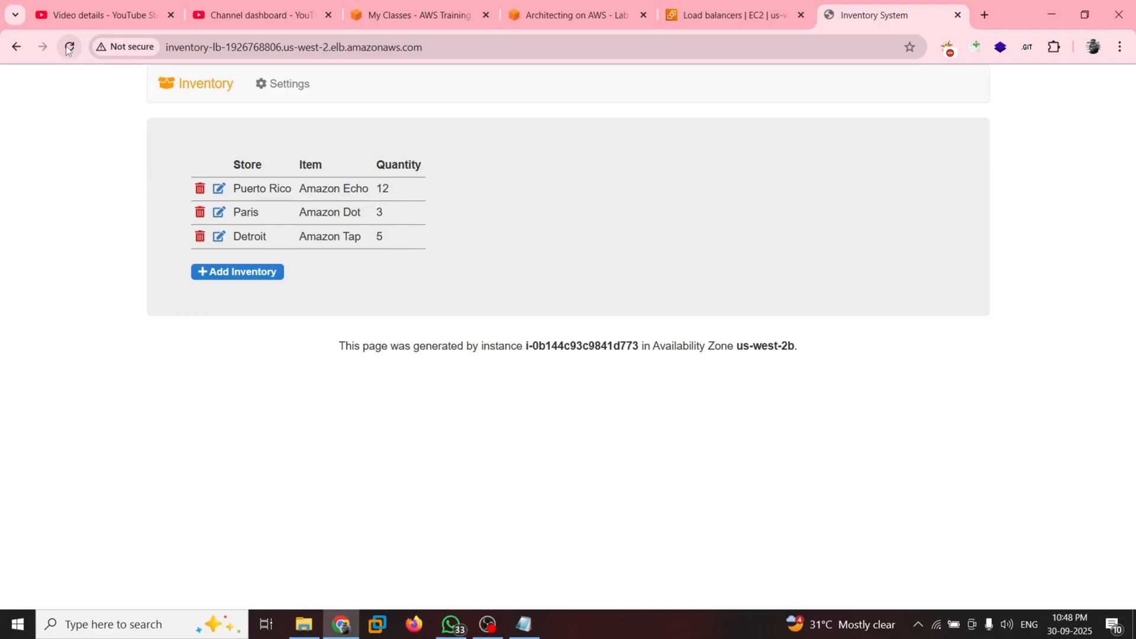
- Read the Task 5 instructions in the lab guide and terminate the AppServer instance in the EC2 console
{"action": "left_click", "coordinate": [578, 14]}
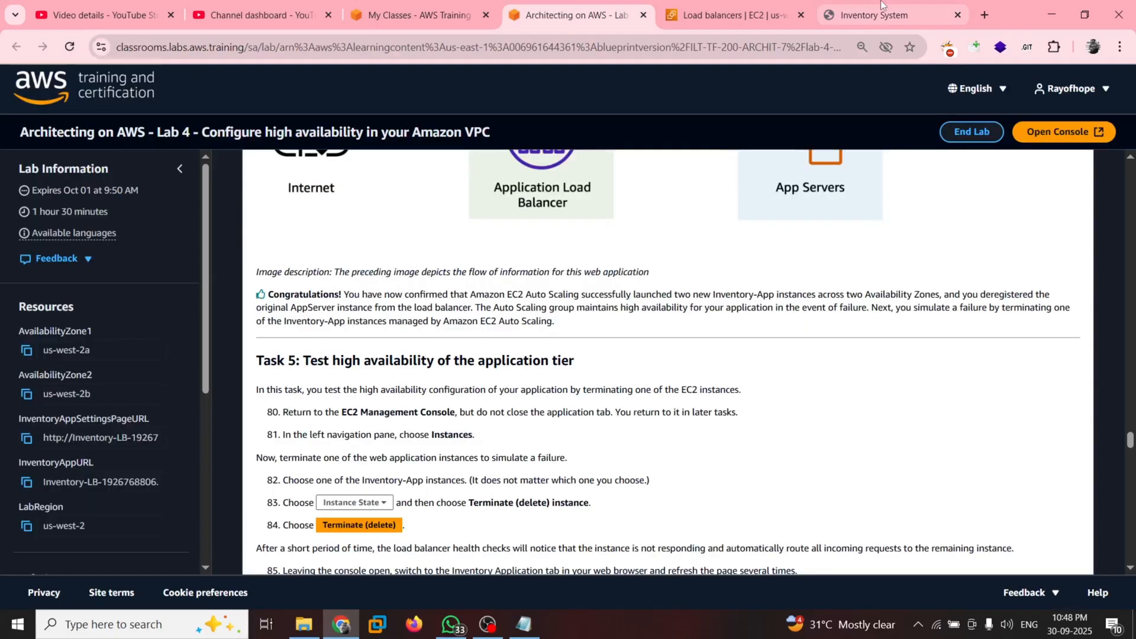
{"action": "scroll", "coordinate": [597, 377], "scroll_direction": "down", "scroll_amount": 2}
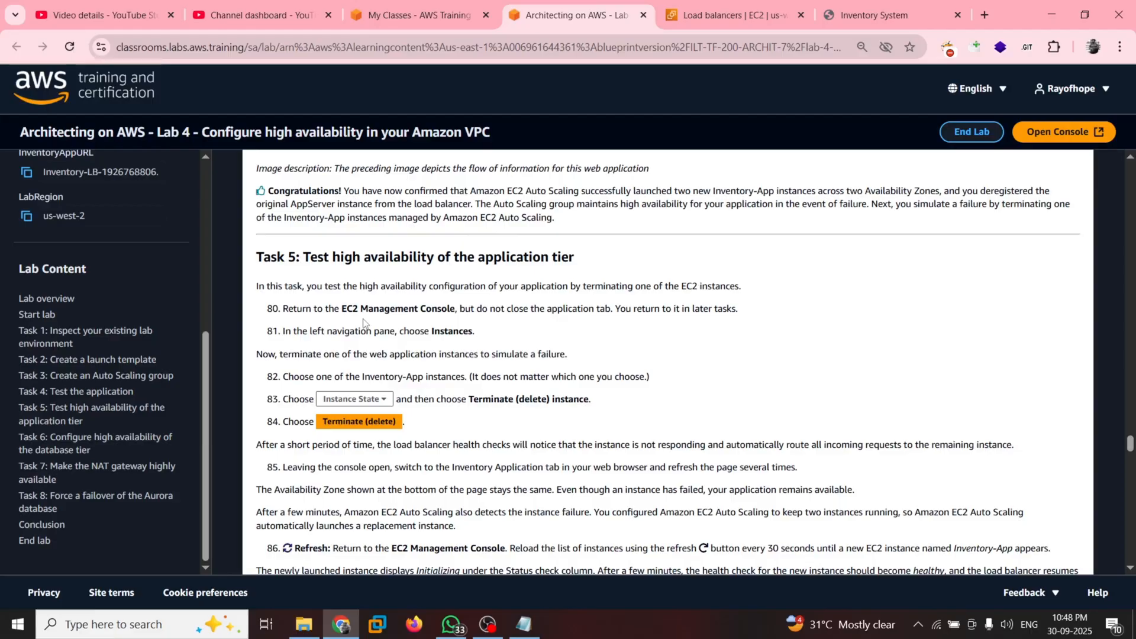
{"action": "key", "text": "ctrl+Tab"}
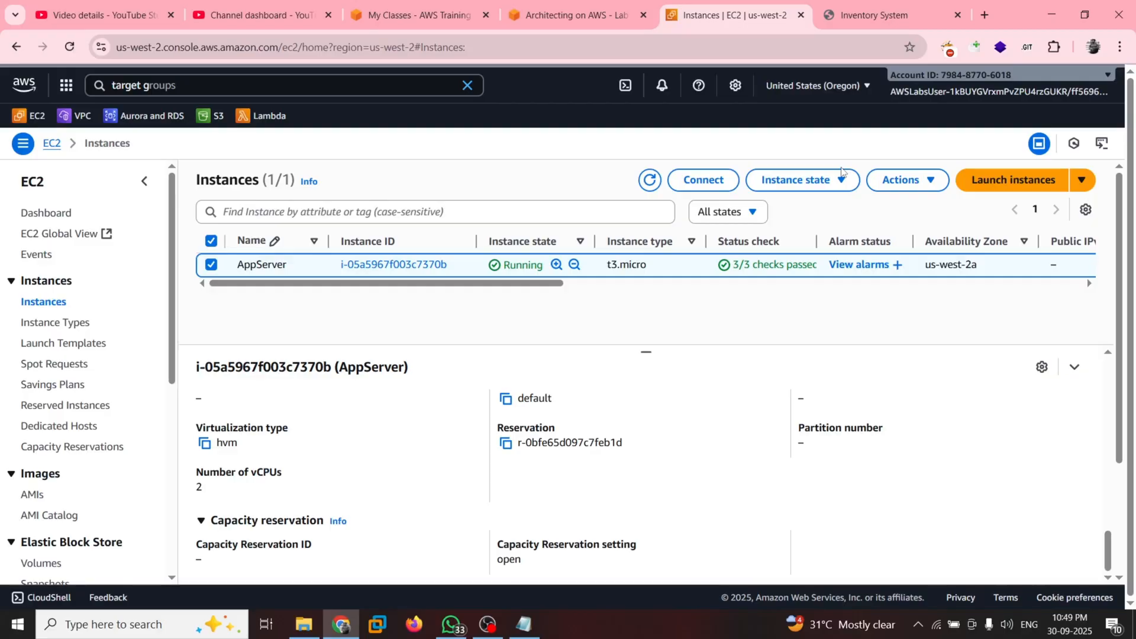
- Read the remaining Task 5 steps and refresh the EC2 instance list to check the state of the instances
{"action": "key", "text": "ctrl+Page_Up"}
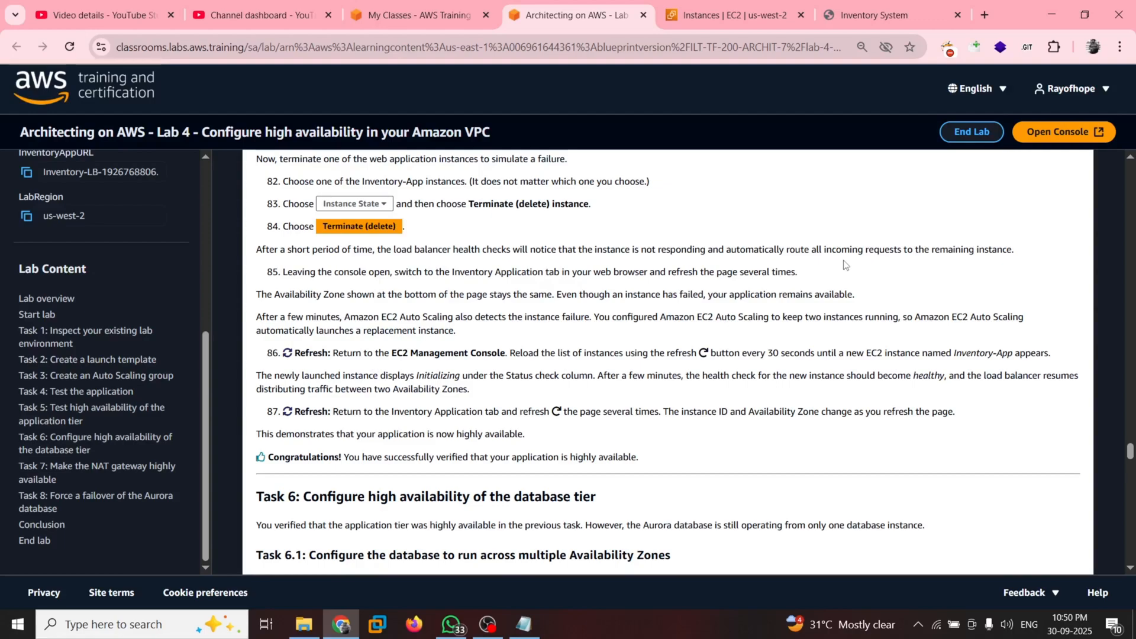
{"action": "key", "text": "ctrl+Tab"}
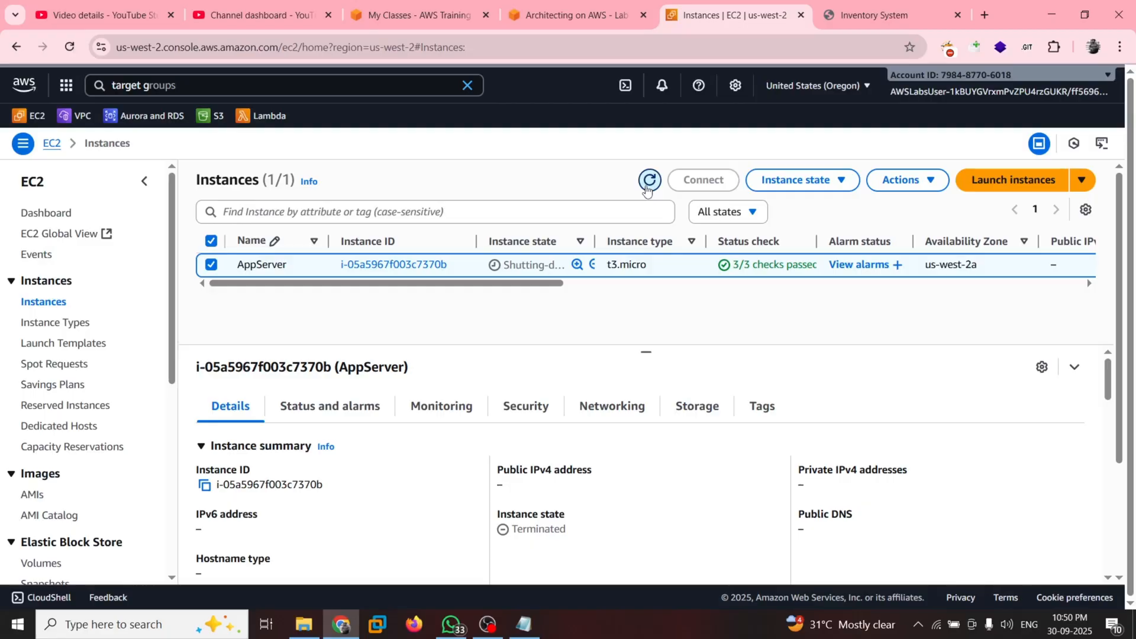
{"action": "key", "text": "ctrl+shift+Tab"}
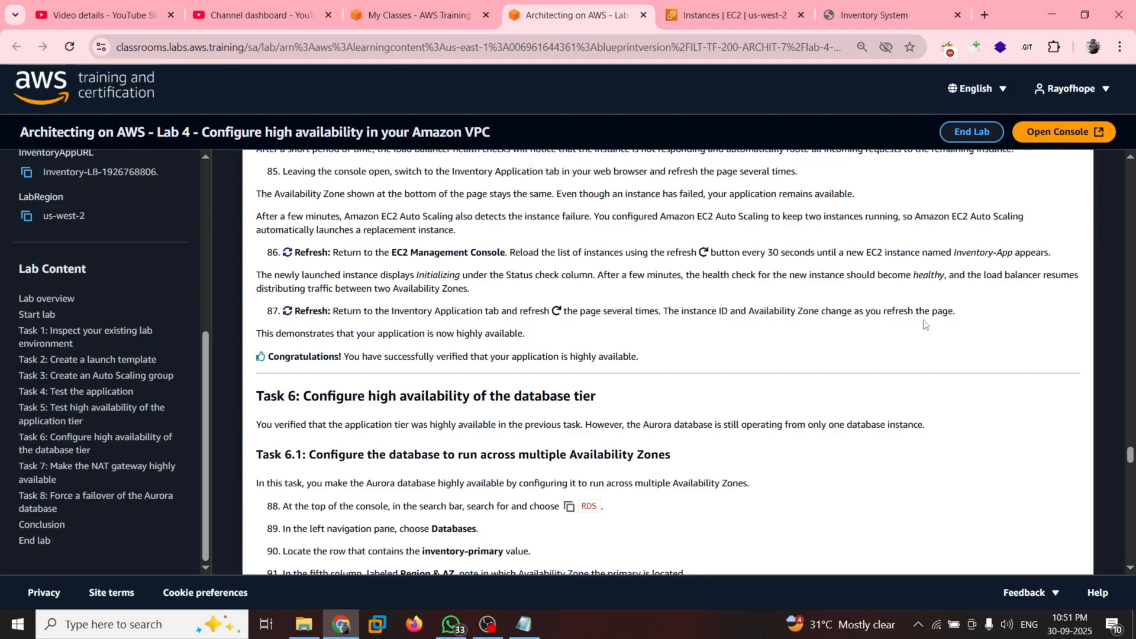
{"action": "left_click", "coordinate": [711, 4]}
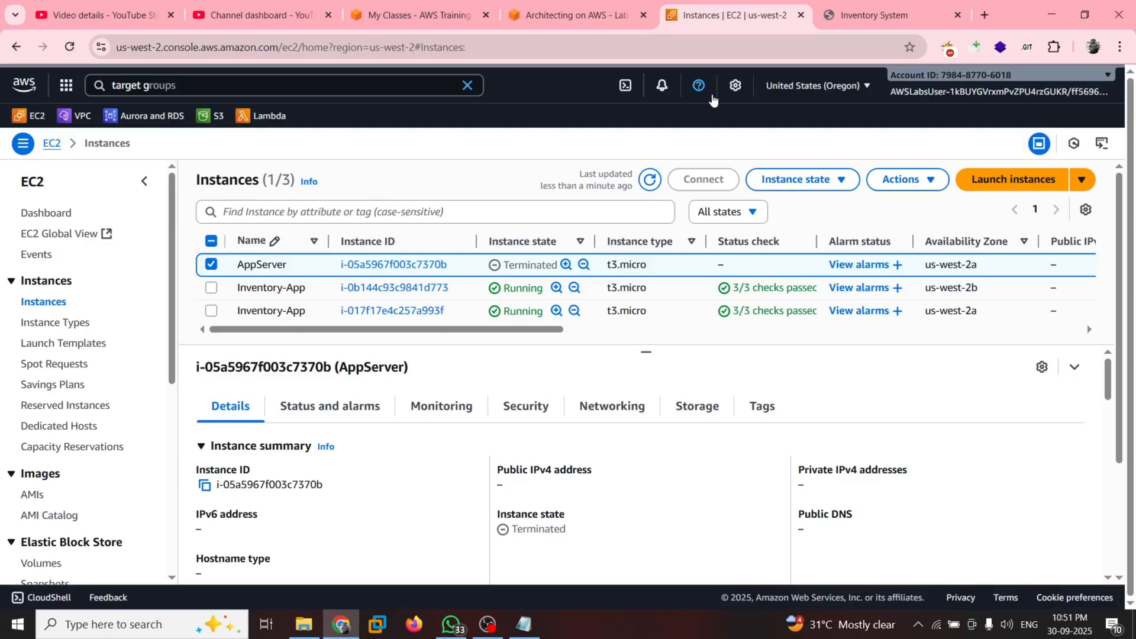
- Read the Task 6.1 instructions and examine the Region & AZ and Multi-AZ values of inventory-primary in Aurora and RDS
{"action": "key", "text": "ctrl+shift+Tab"}
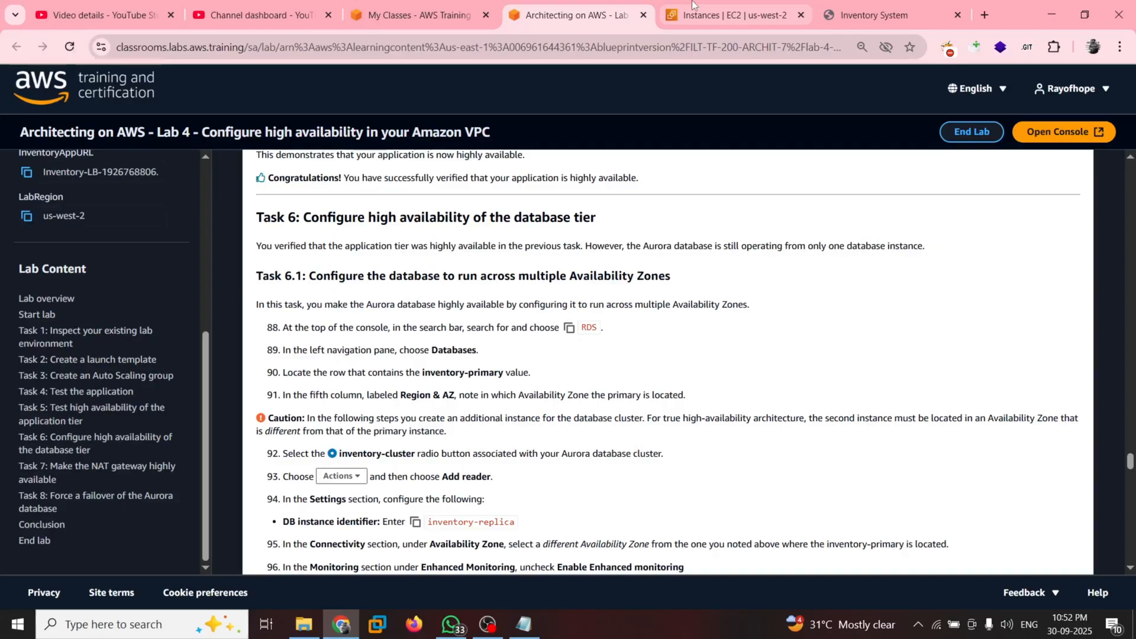
{"action": "key", "text": "Down"}
{"action": "key", "text": "Down"}
{"action": "key", "text": "Down"}
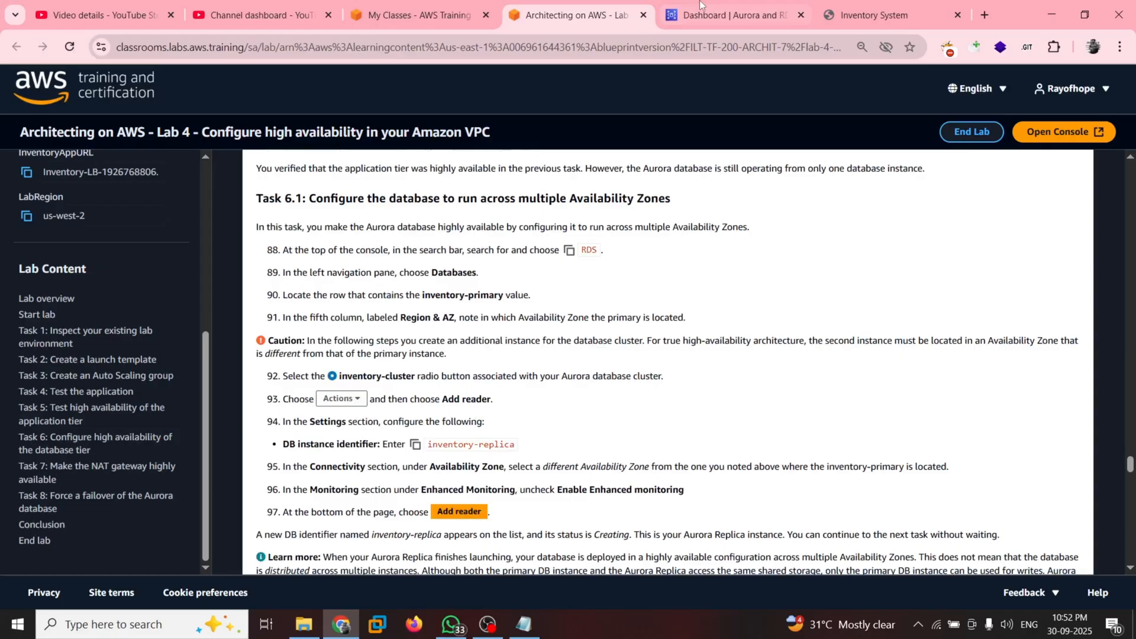
{"action": "left_click", "coordinate": [700, 5]}
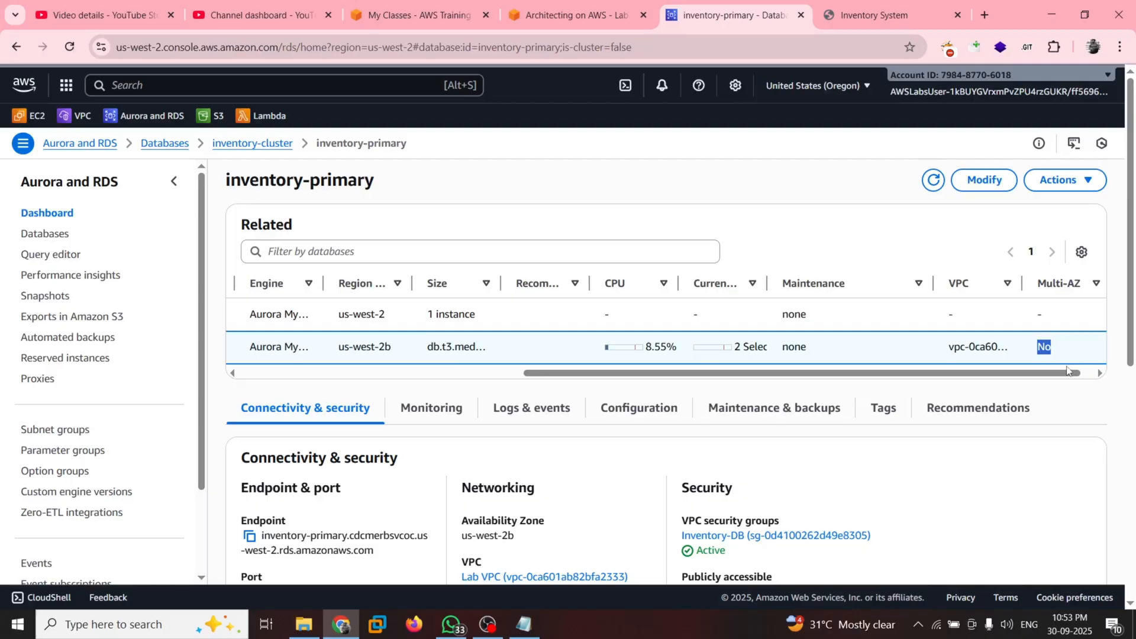
- Read the add-reader instructions in Task 6.1 and configure the reader inventory-replica for inventory-cluster in Availability Zone us-west-2a
{"action": "key", "text": "ctrl+shift+Tab"}
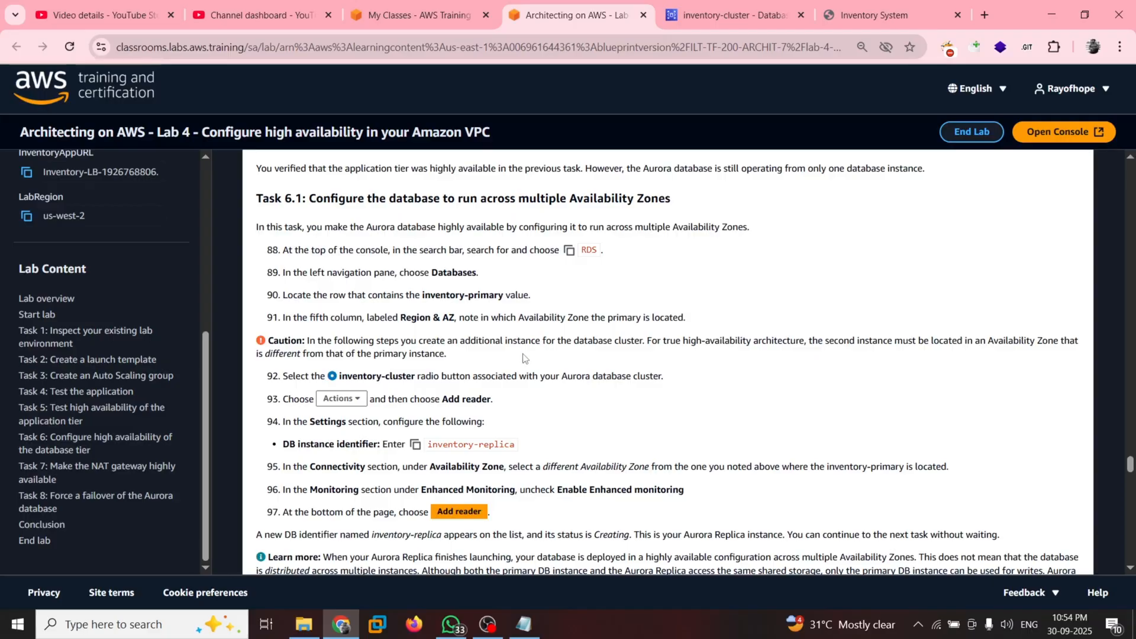
{"action": "key", "text": "ctrl+Tab"}
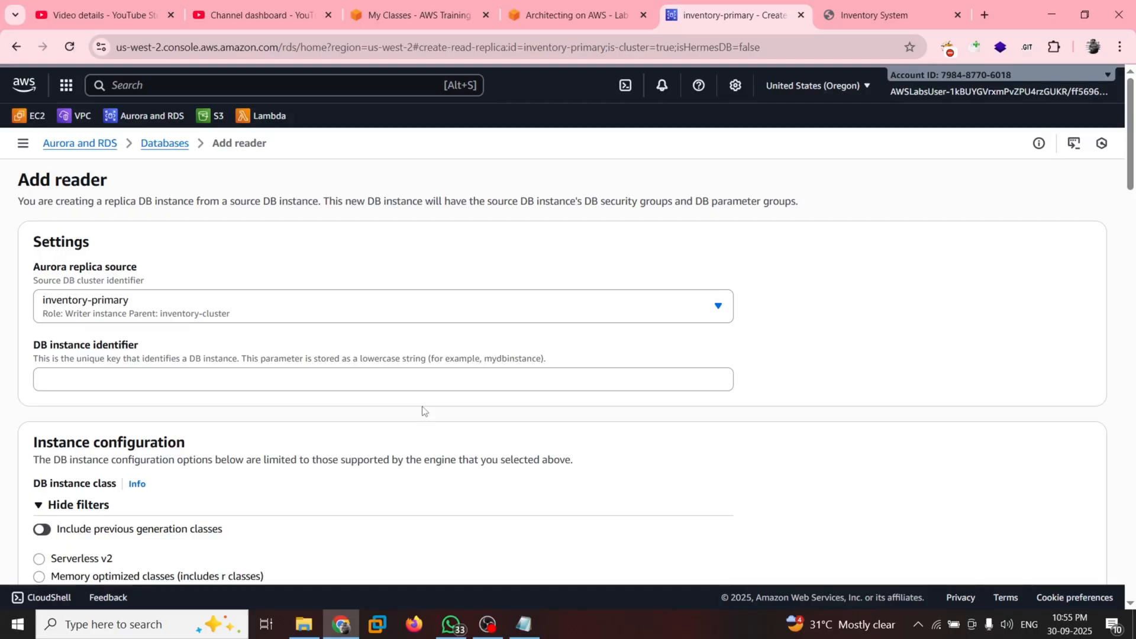
{"action": "scroll", "coordinate": [424, 410], "scroll_direction": "down", "scroll_amount": 5}
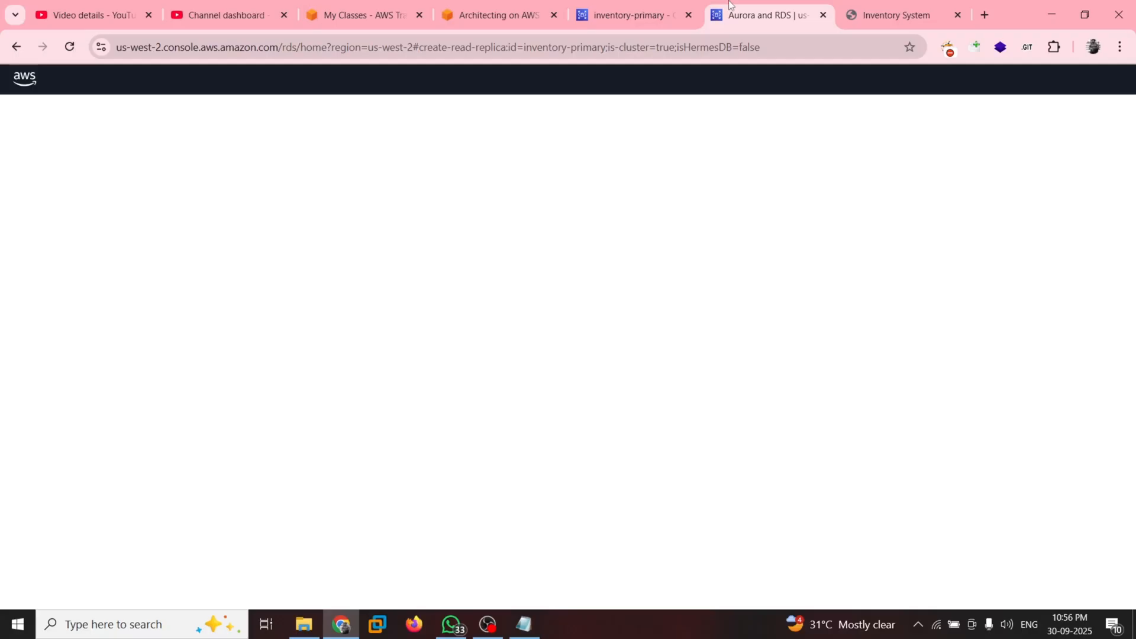
{"action": "left_click", "coordinate": [635, 7]}
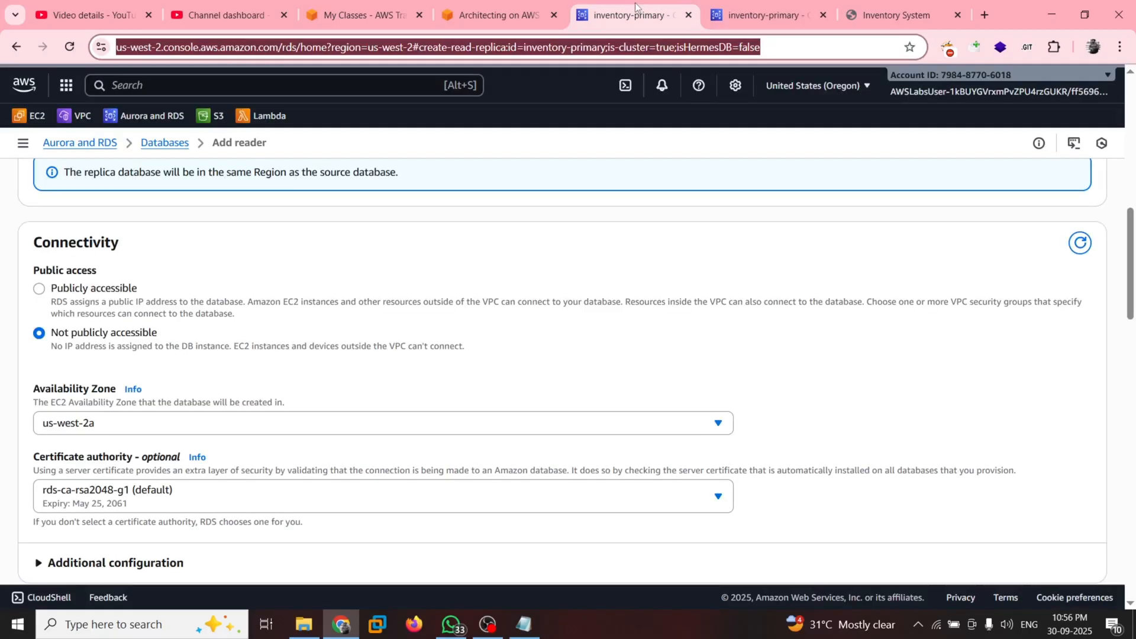
{"action": "left_click", "coordinate": [168, 438]}
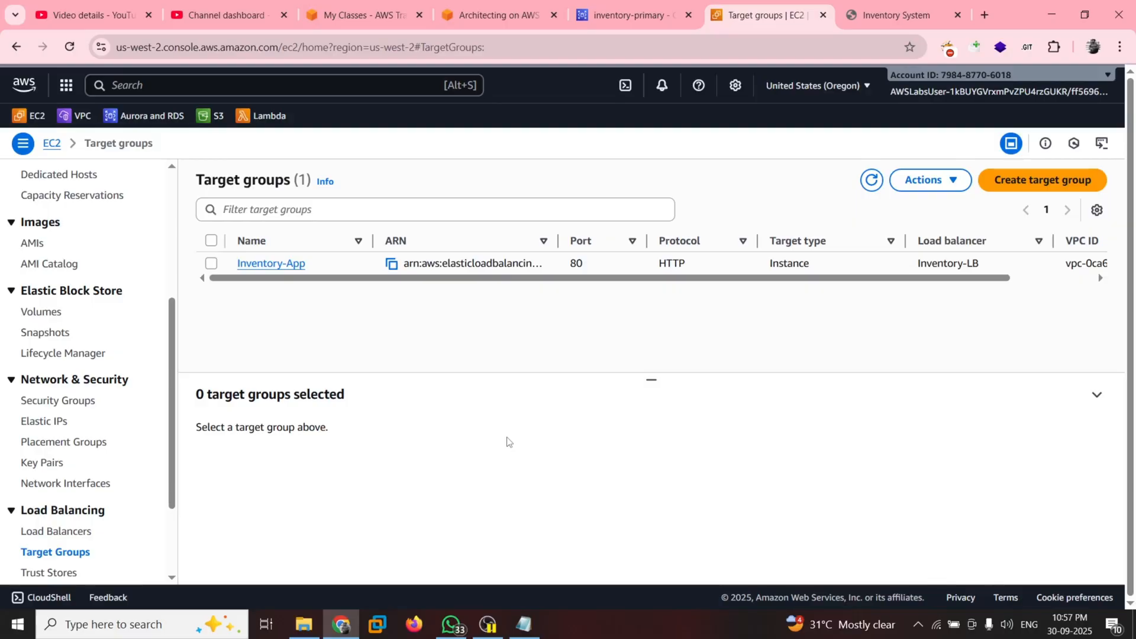
- Read the lab guide through Task 7.1 and set up the NAT gateway my-nat-gateway in the VPC console, choosing its subnet
{"action": "left_click", "coordinate": [501, 5]}
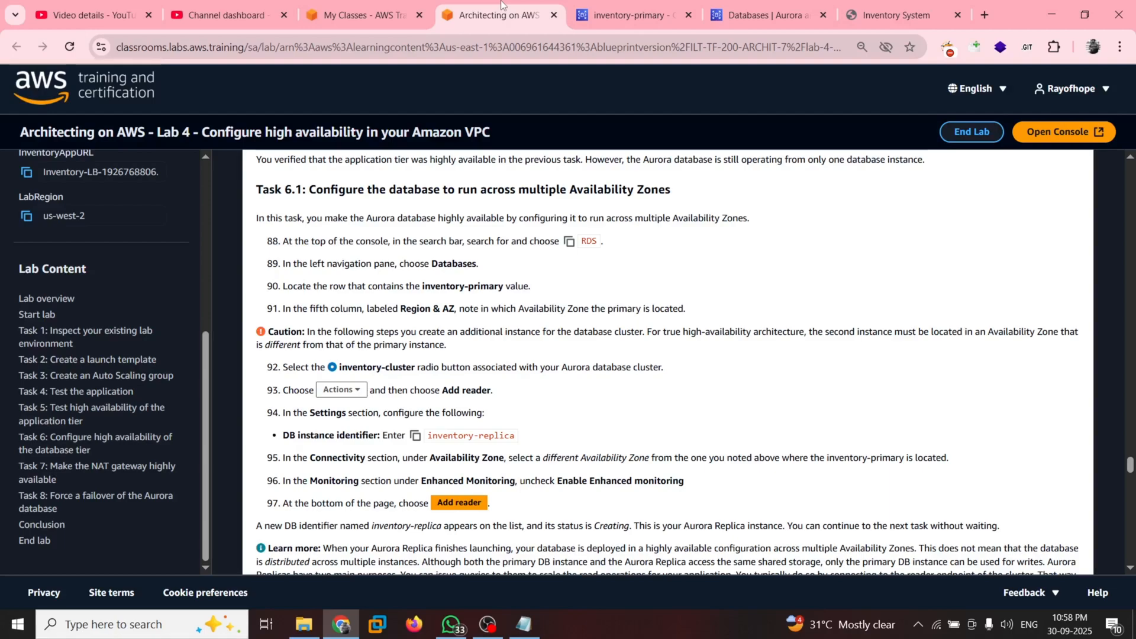
{"action": "scroll", "coordinate": [850, 106], "scroll_direction": "down", "scroll_amount": 2}
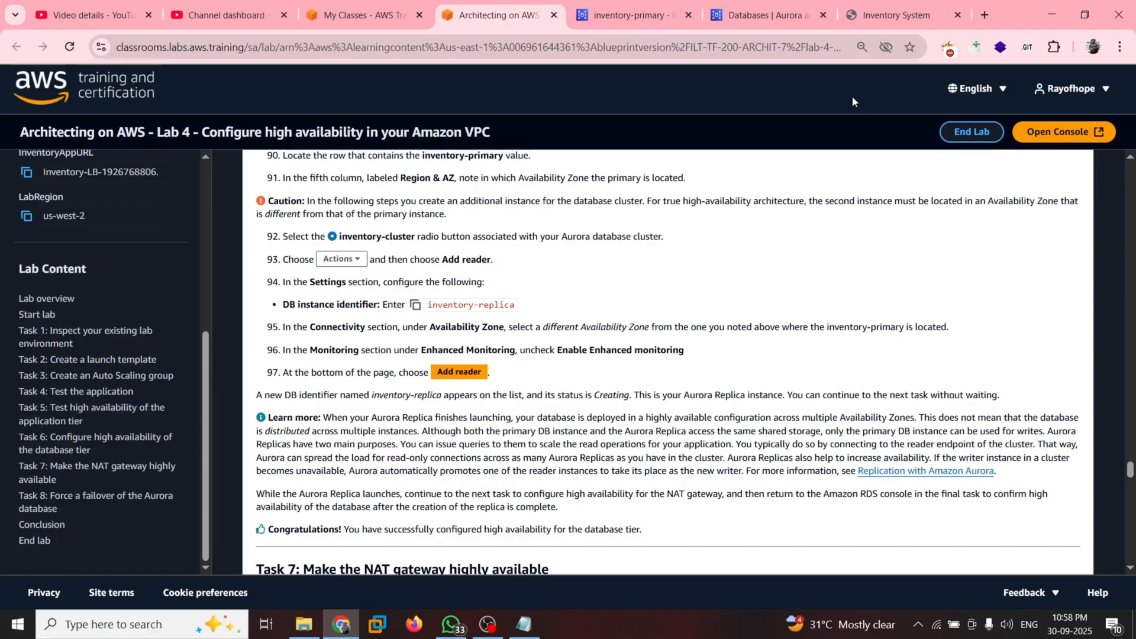
{"action": "scroll", "coordinate": [361, 269], "scroll_direction": "down", "scroll_amount": 2}
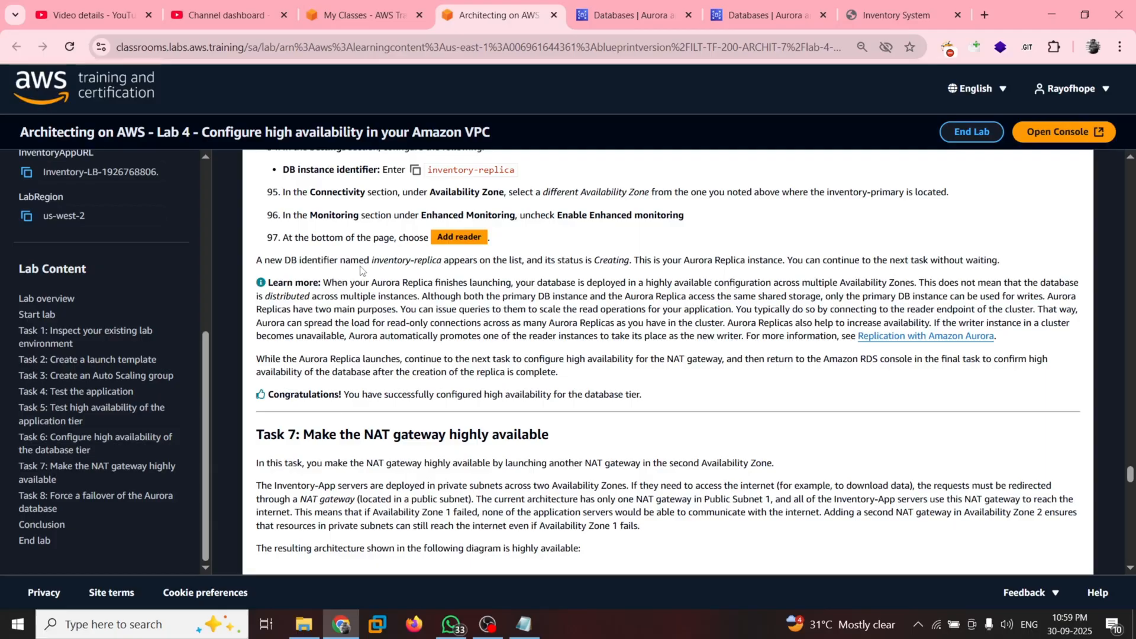
{"action": "scroll", "coordinate": [362, 270], "scroll_direction": "down", "scroll_amount": 10}
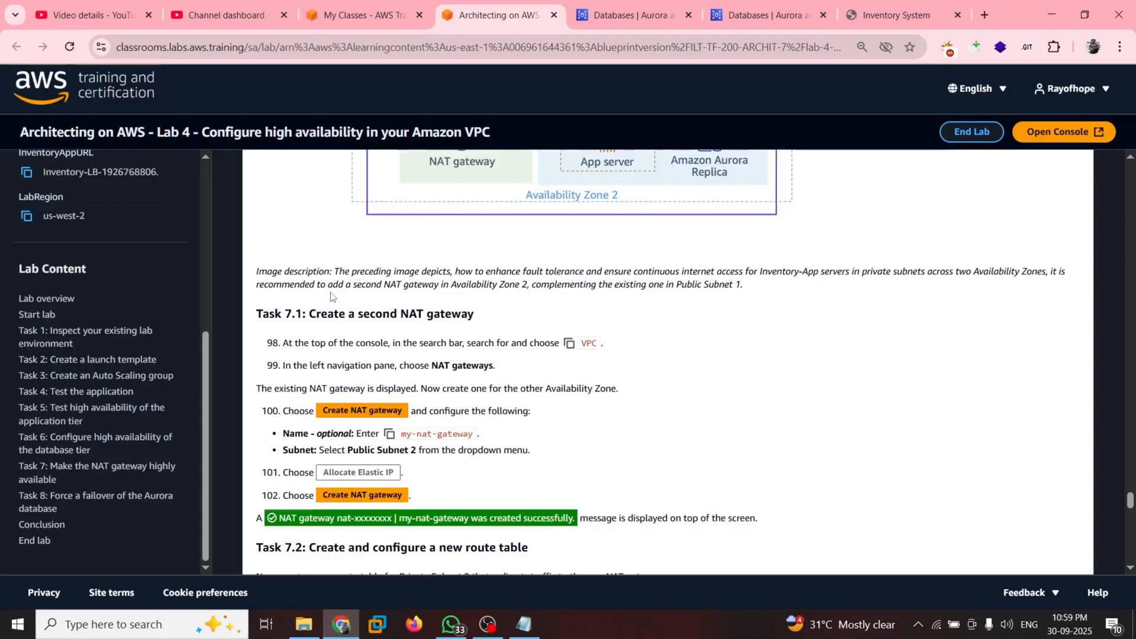
{"action": "key", "text": "ctrl+Tab"}
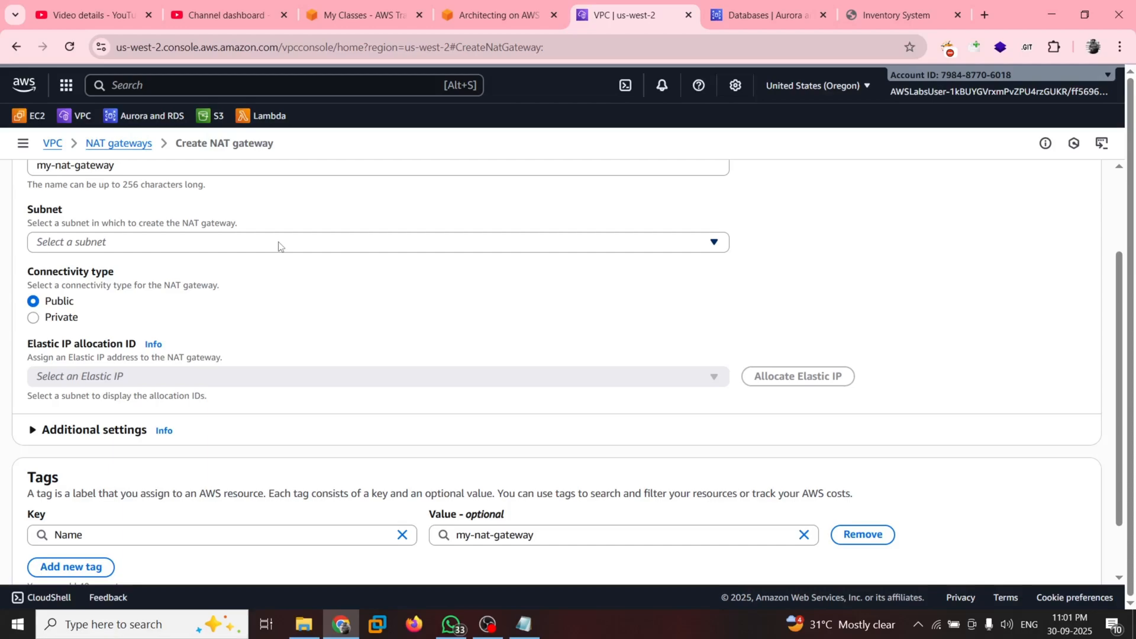
{"action": "left_click", "coordinate": [198, 243]}
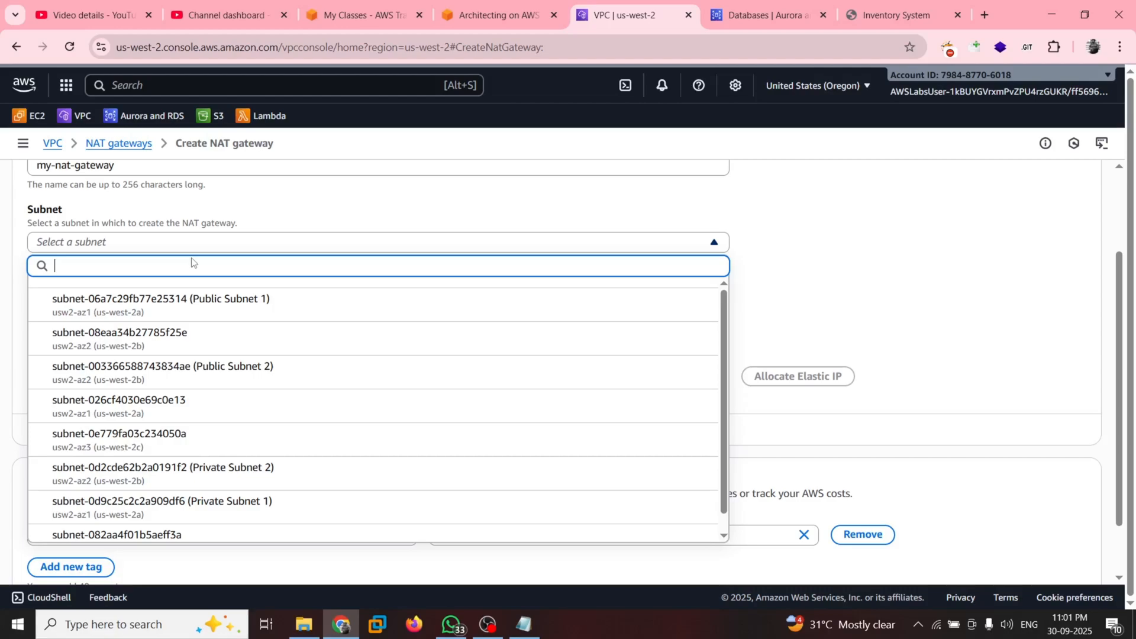
- Read the Task 7.2 instructions and add a route with destination 0.0.0.0/0 to the new private route table
{"action": "left_click", "coordinate": [499, 15]}
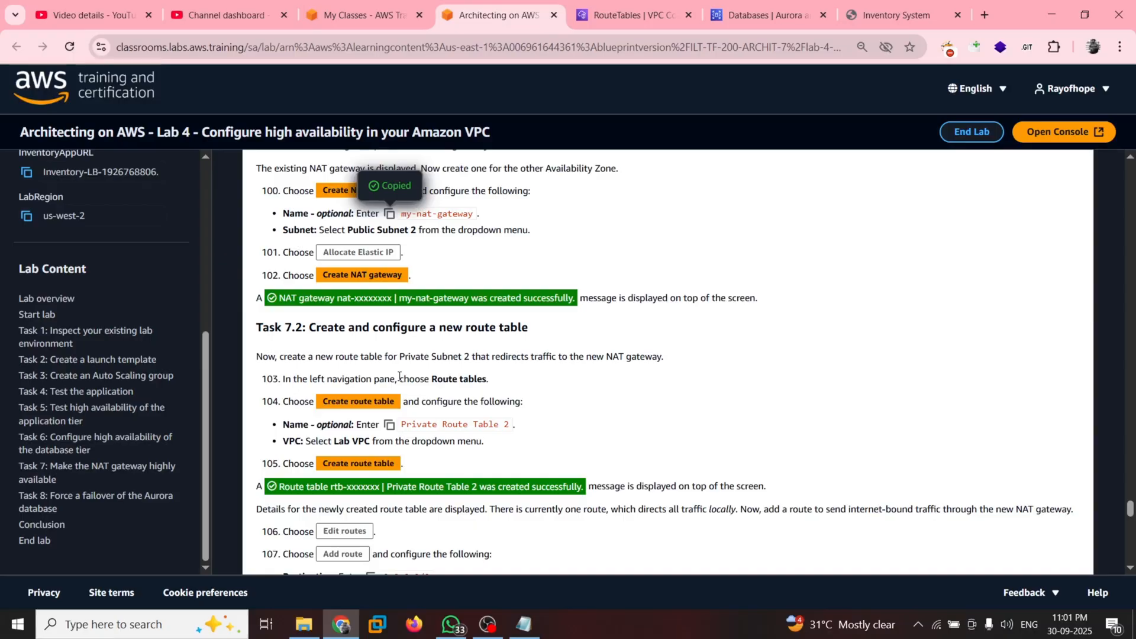
{"action": "scroll", "coordinate": [538, 402], "scroll_direction": "down", "scroll_amount": 2}
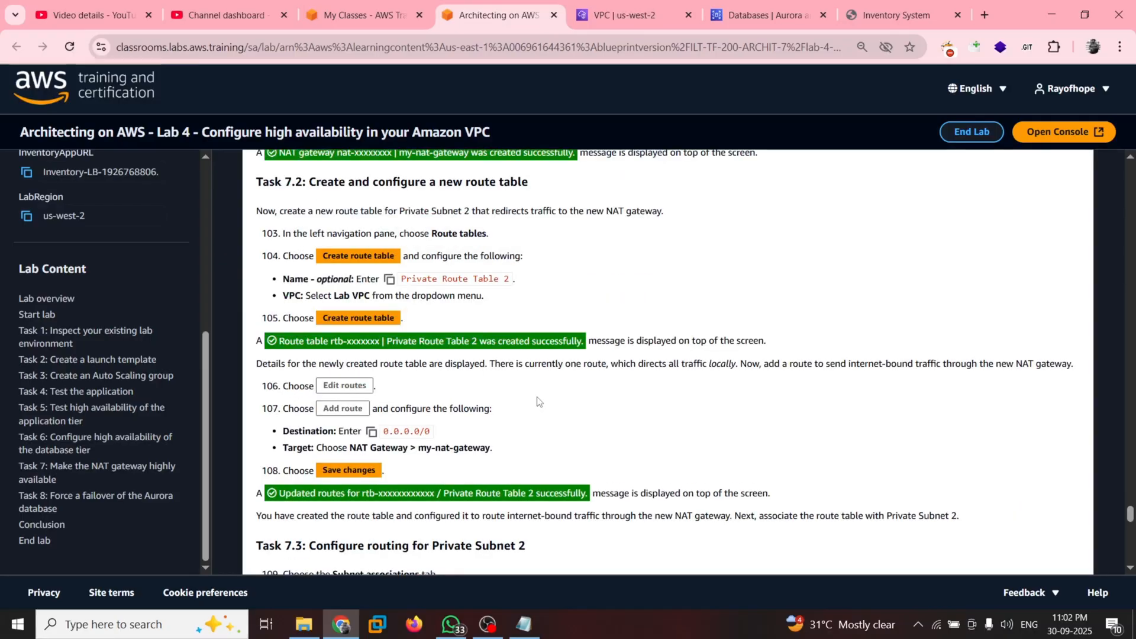
{"action": "scroll", "coordinate": [413, 322], "scroll_direction": "down", "scroll_amount": 1}
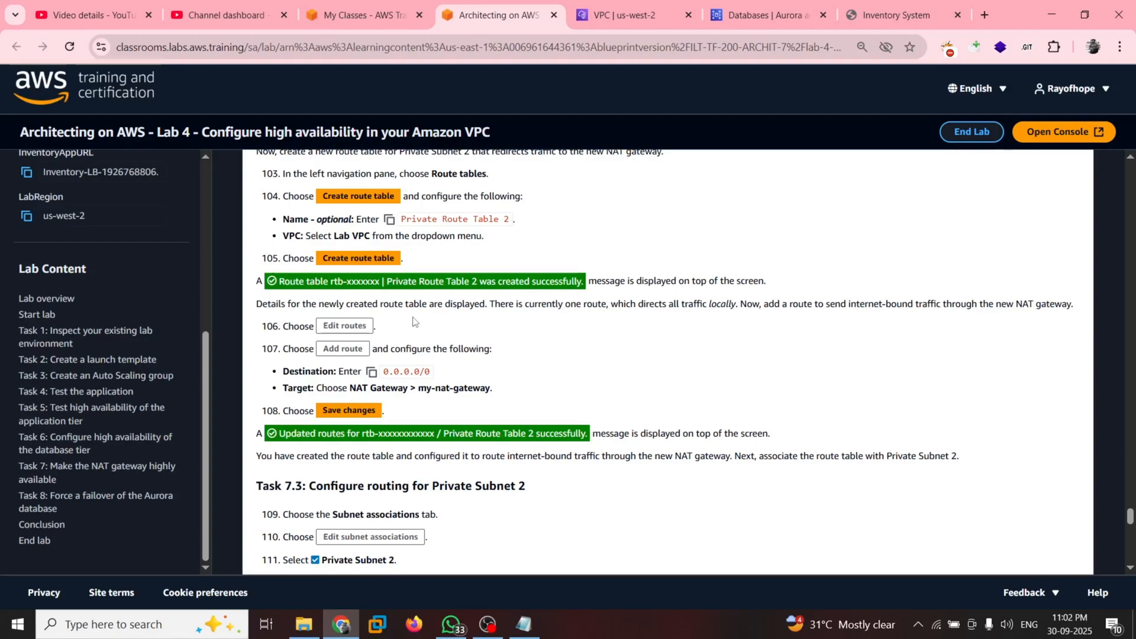
{"action": "left_click", "coordinate": [629, 7]}
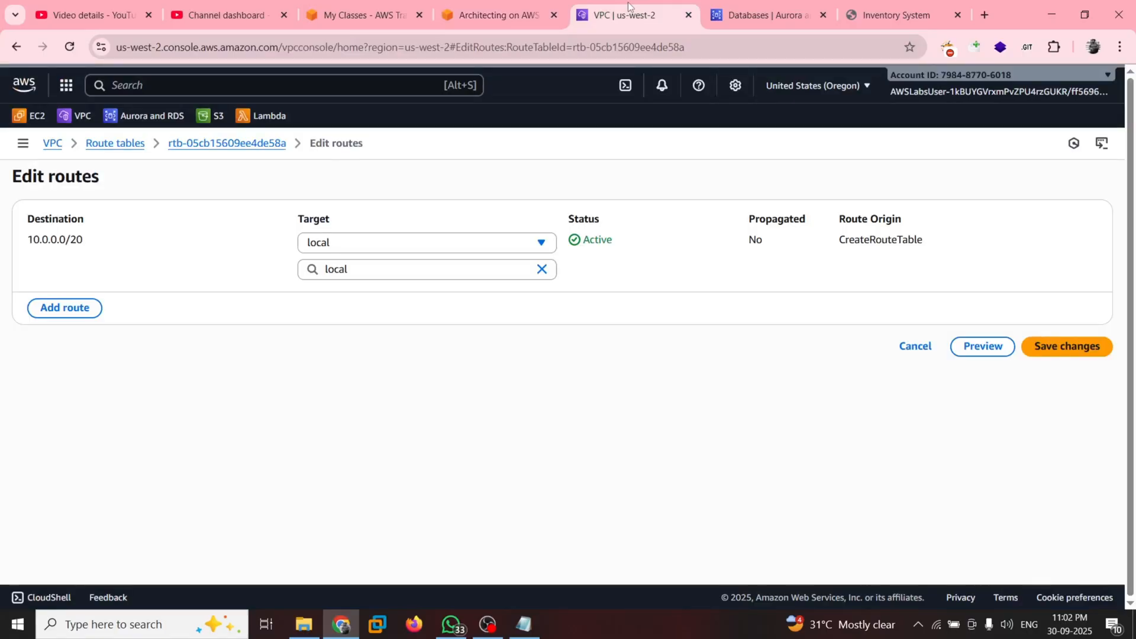
{"action": "left_click", "coordinate": [65, 308]}
{"action": "type", "text": "0.0.0.0/0"}
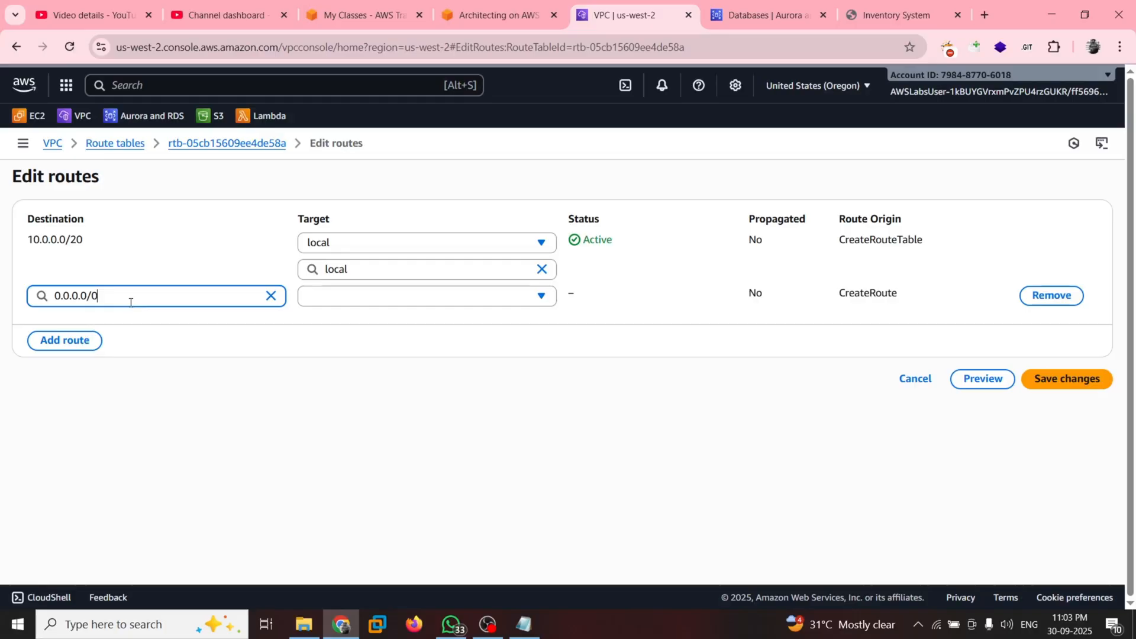
- Read the Task 7.3 and Task 8 instructions and check the status of inventory-replica in the Aurora and RDS databases list
{"action": "key", "text": "ctrl+shift+Tab"}
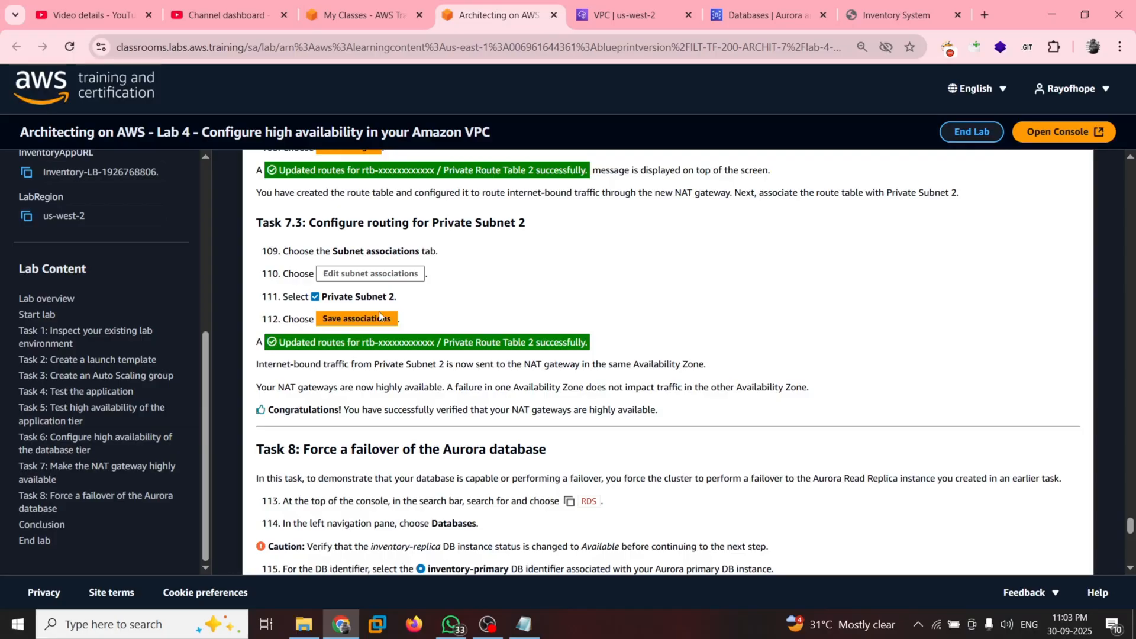
{"action": "key", "text": "ctrl+Tab"}
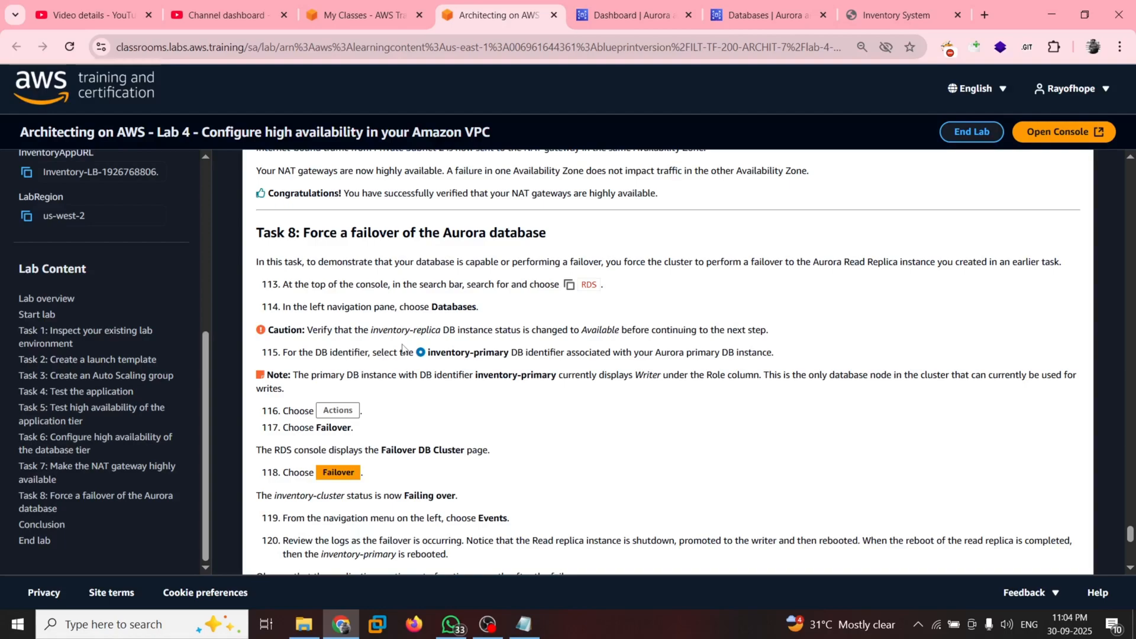
{"action": "key", "text": "ctrl+Tab"}
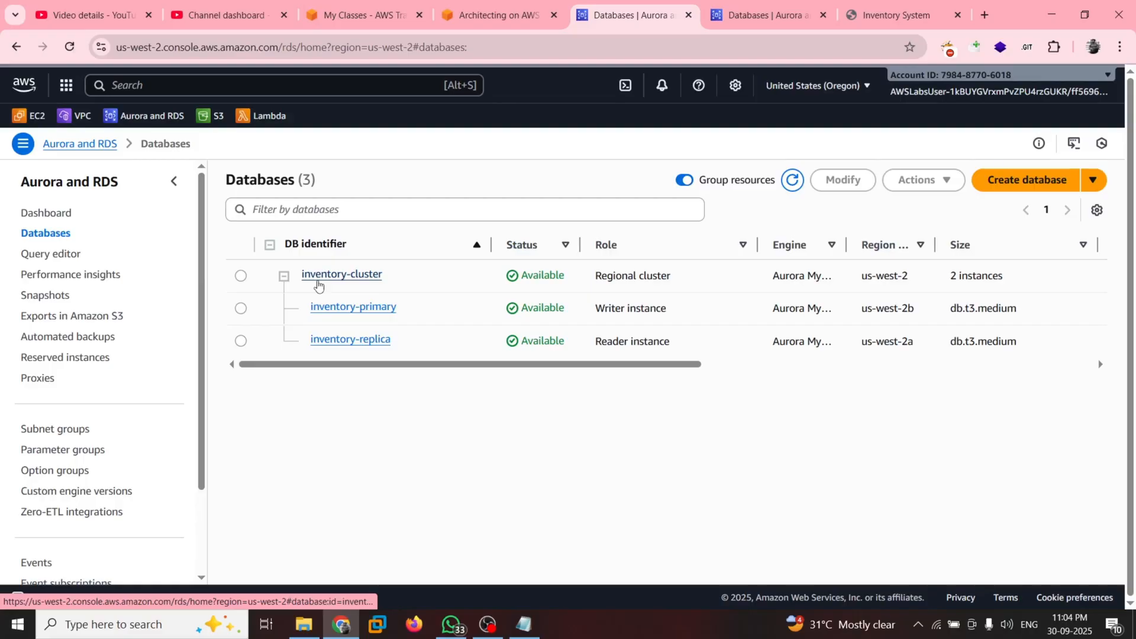
{"action": "left_click", "coordinate": [527, 4]}
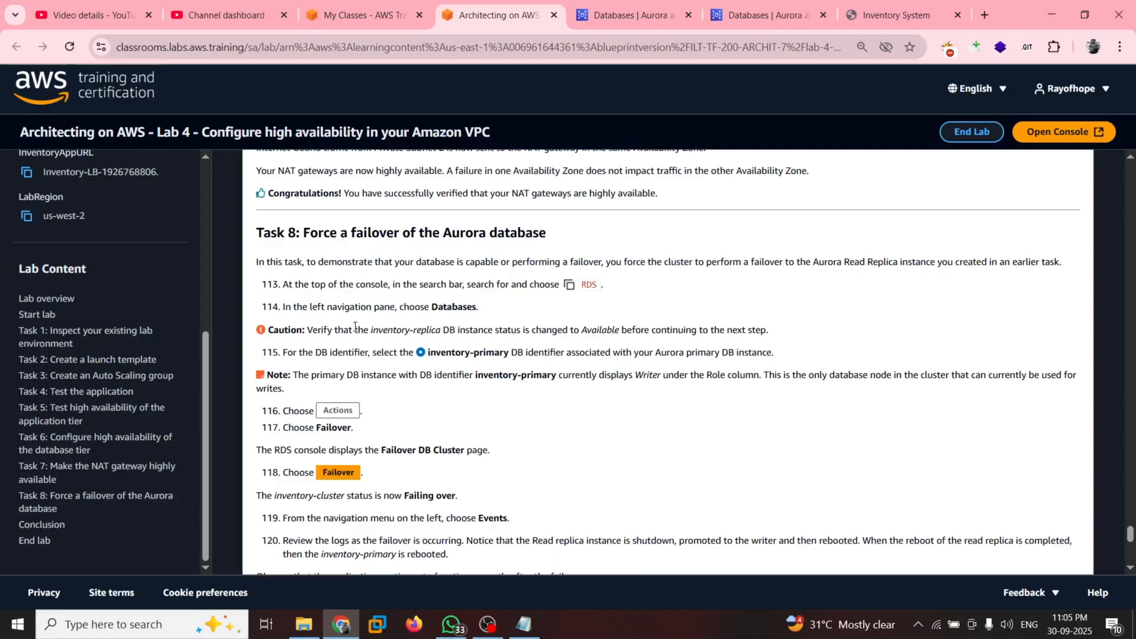
{"action": "key", "text": "ctrl+Tab"}
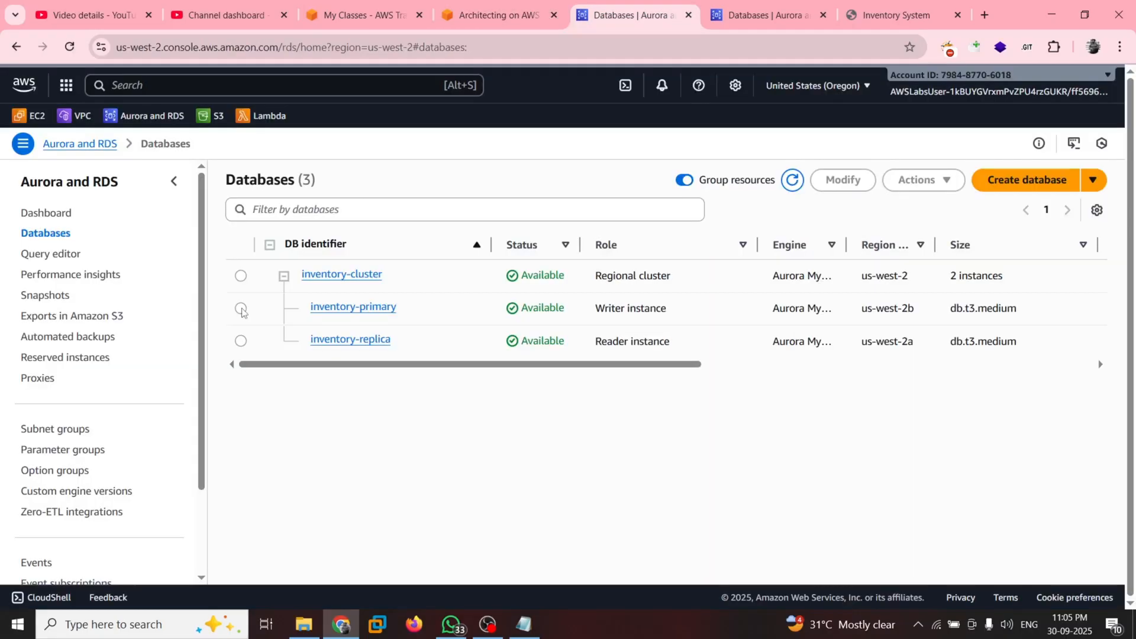
- Read the remaining Task 8 instructions and start a failover of inventory-cluster from its inventory-primary instance
{"action": "key", "text": "ctrl+shift+Tab"}
{"action": "scroll", "coordinate": [514, 317], "scroll_direction": "down", "scroll_amount": 1}
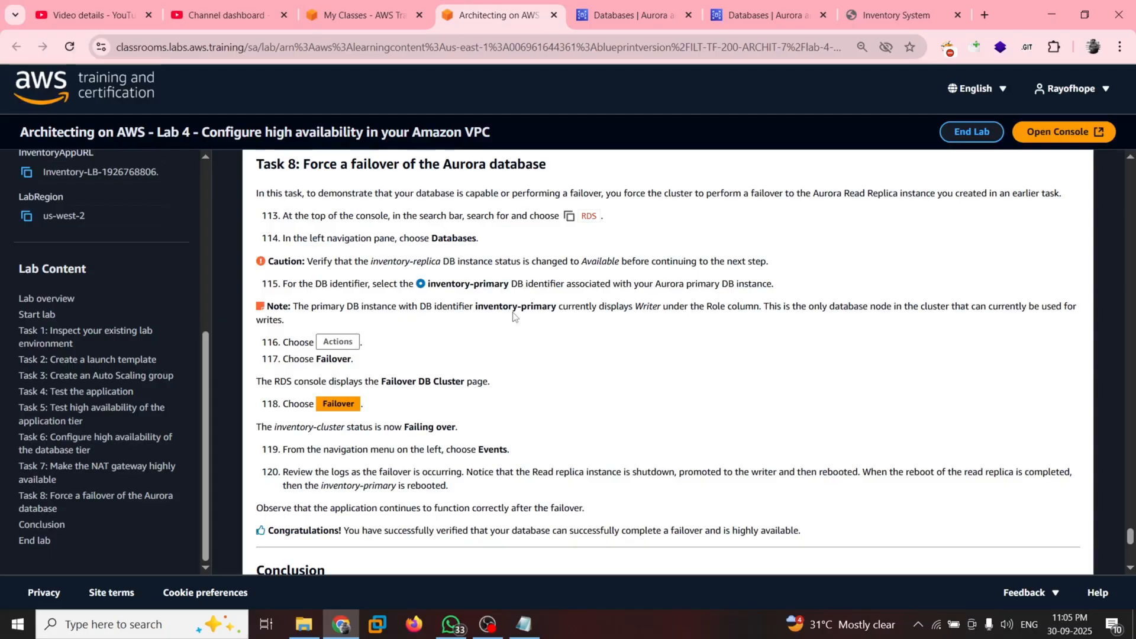
{"action": "scroll", "coordinate": [466, 422], "scroll_direction": "down", "scroll_amount": 1}
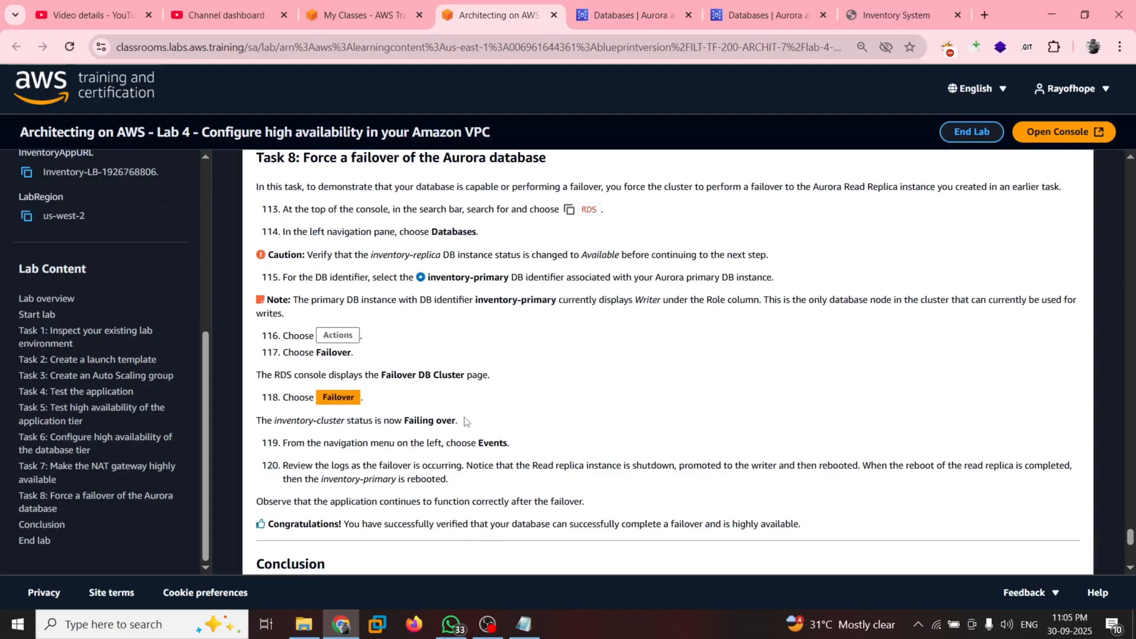
{"action": "scroll", "coordinate": [465, 421], "scroll_direction": "down", "scroll_amount": 3}
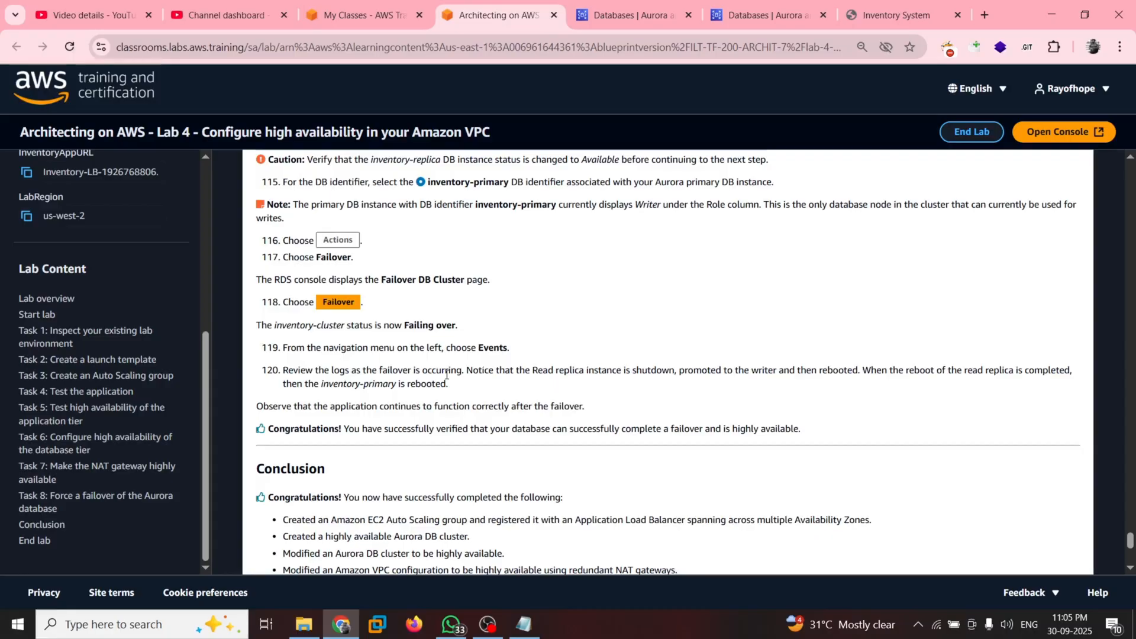
{"action": "key", "text": "ctrl+Tab"}
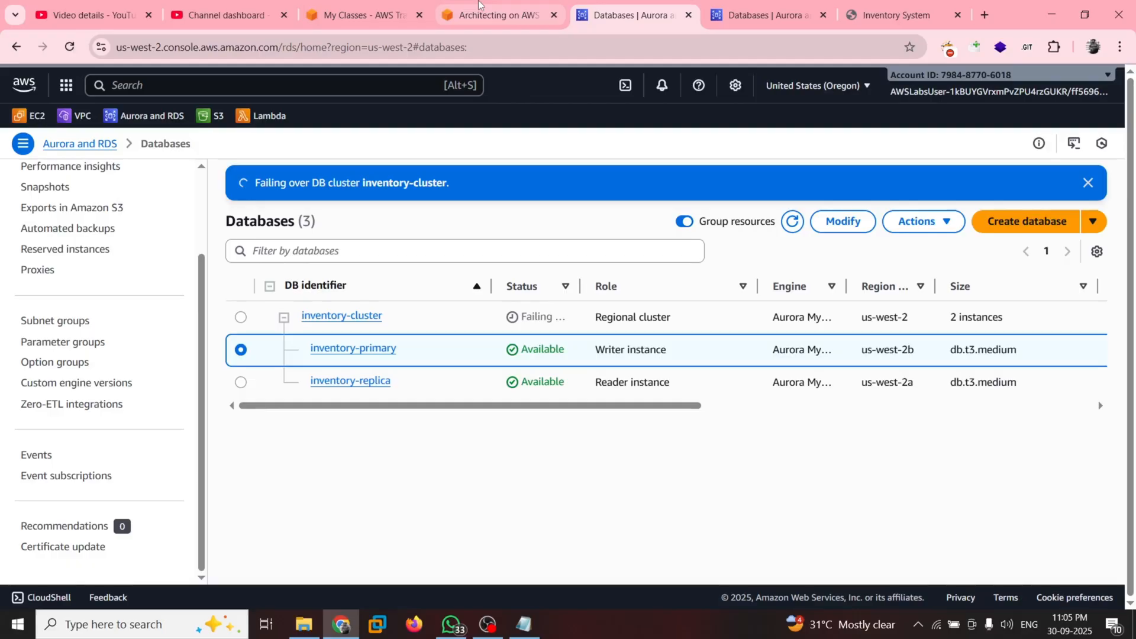
- Open the Aurora and RDS events and examine the log entries for the cluster creation, replica creation and failover
{"action": "left_click", "coordinate": [30, 457]}
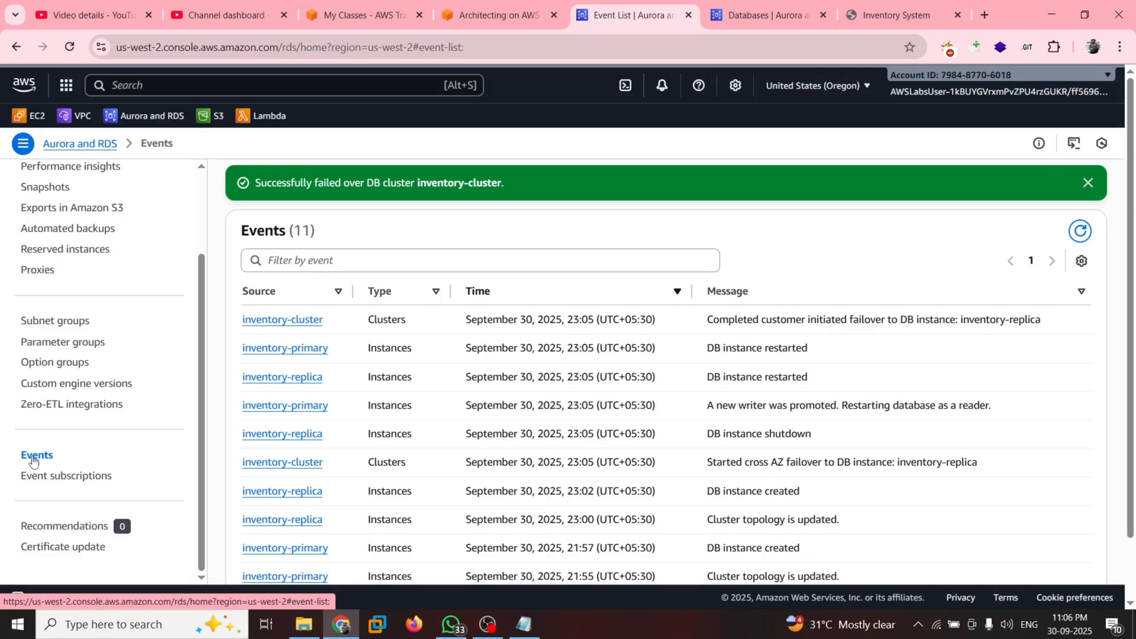
{"action": "scroll", "coordinate": [702, 546], "scroll_direction": "down", "scroll_amount": 2}
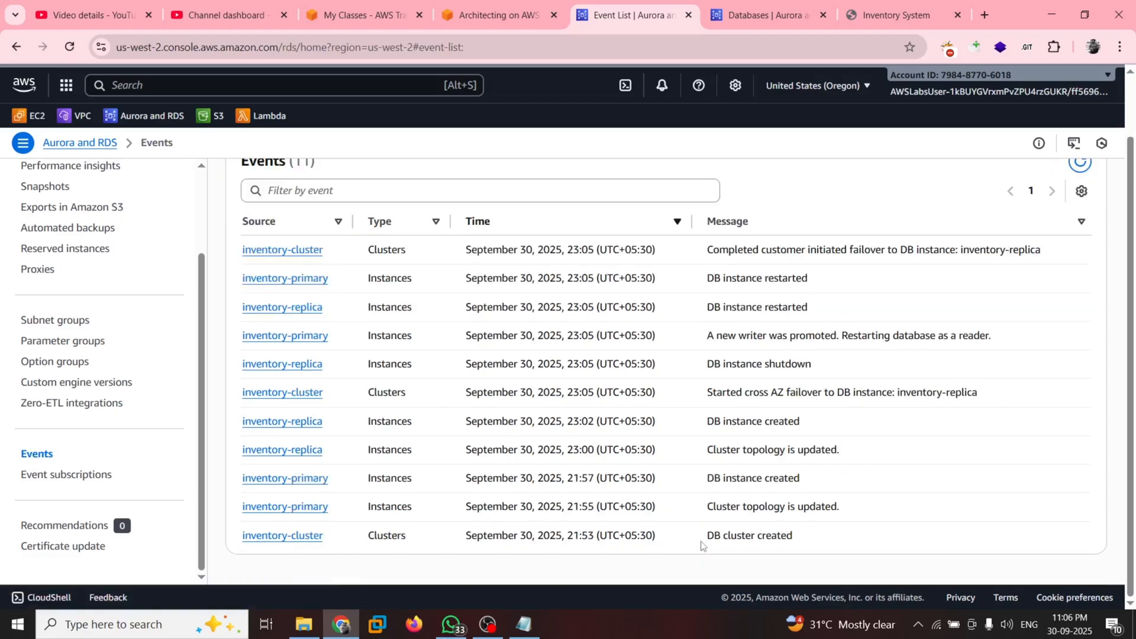
{"action": "left_click_drag", "start_coordinate": [582, 536], "coordinate": [801, 543]}
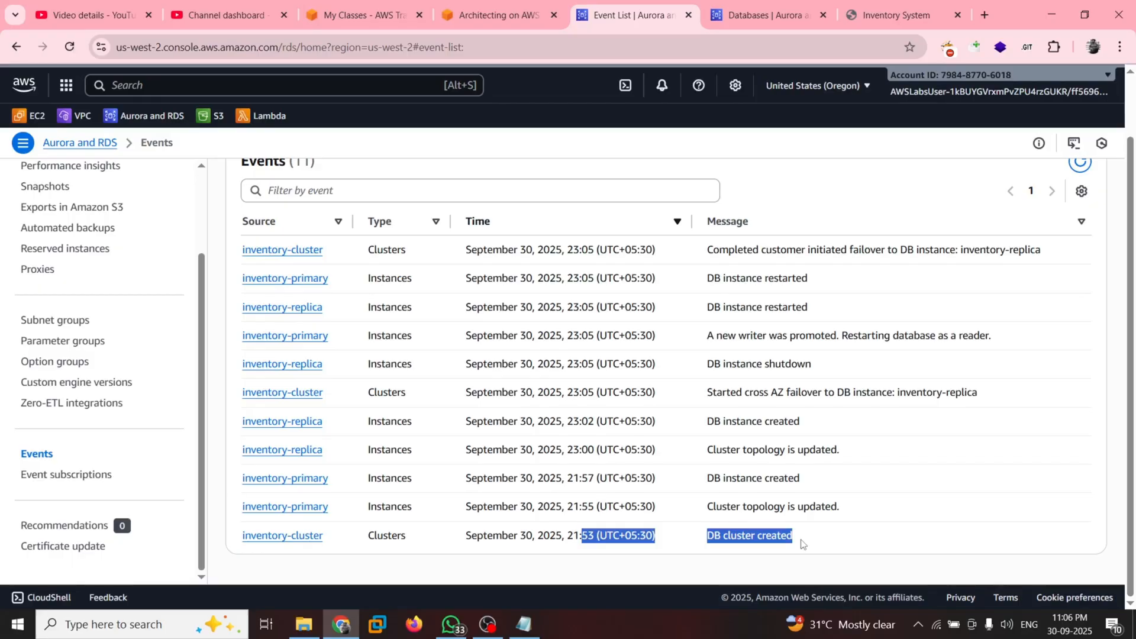
{"action": "left_click_drag", "start_coordinate": [620, 450], "coordinate": [824, 451]}
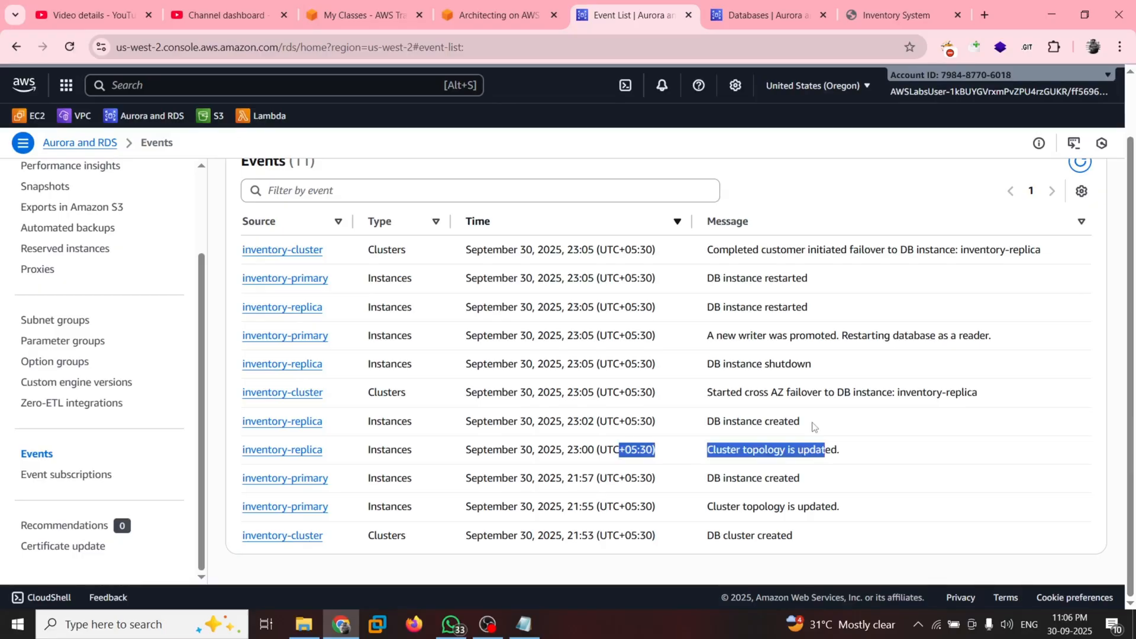
{"action": "triple_click", "coordinate": [814, 427]}
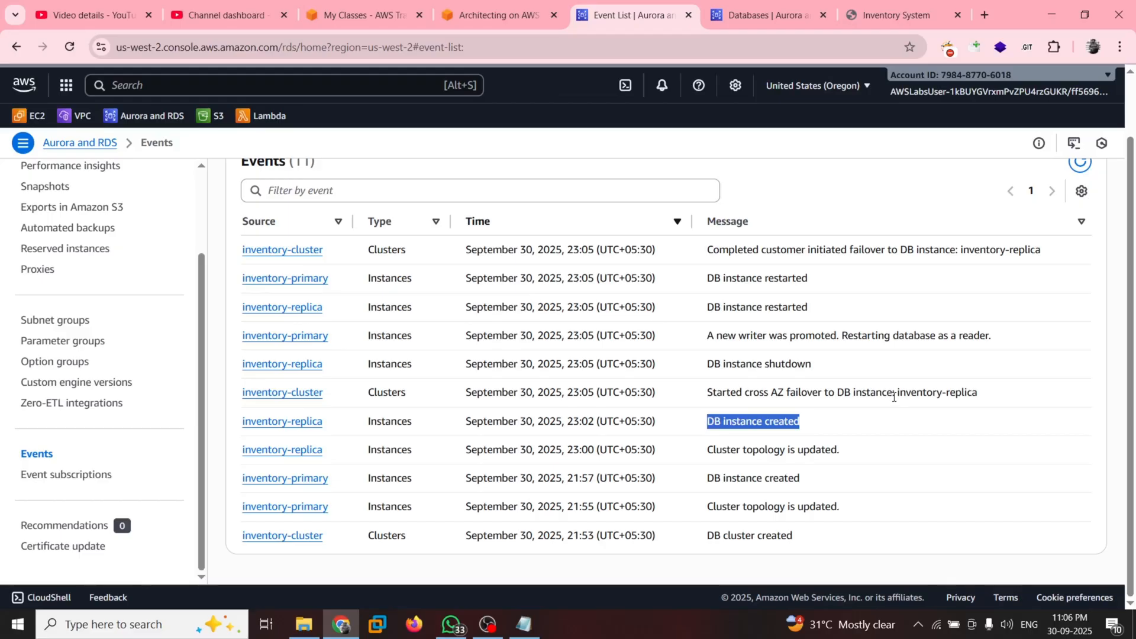
{"action": "left_click_drag", "start_coordinate": [706, 335], "coordinate": [966, 349]}
{"action": "left_click_drag", "start_coordinate": [816, 309], "coordinate": [686, 305]}
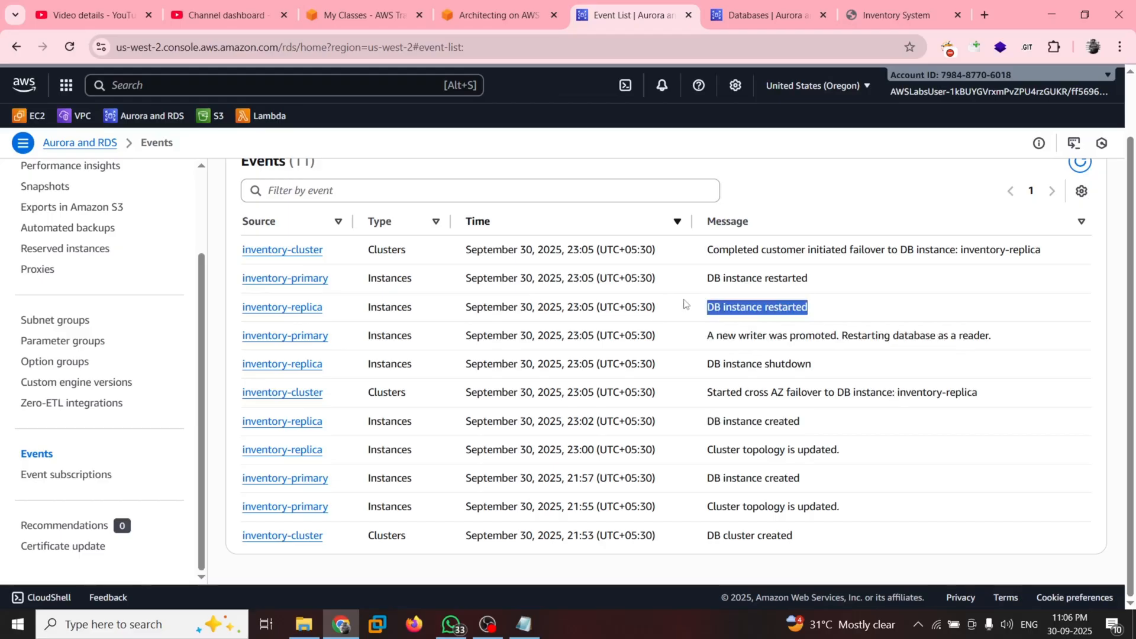